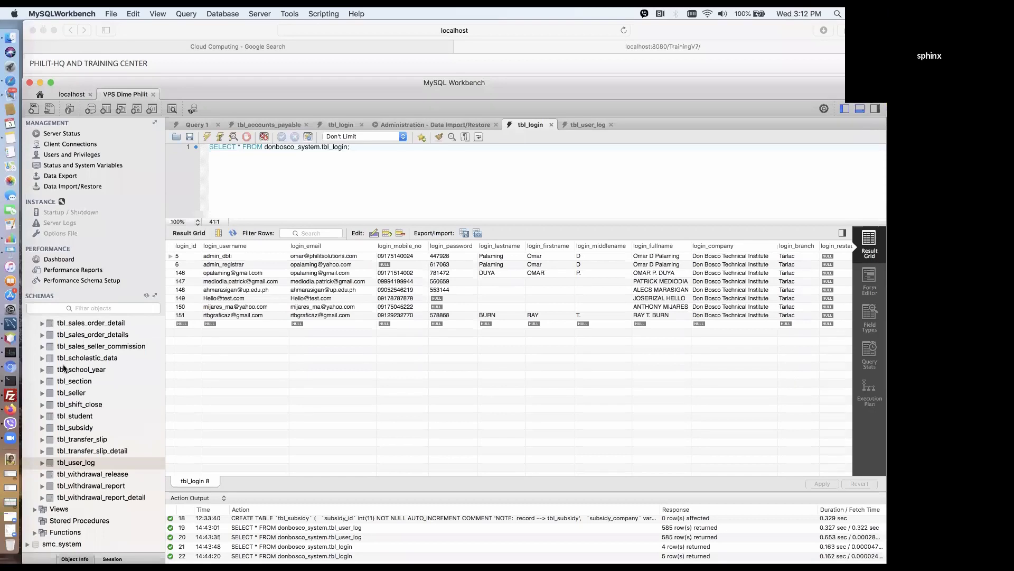
Bring the ssh log Terminal windows in front of the MySQL Workbench tbl_login results
{"action": "left_click", "coordinate": [10, 380]}
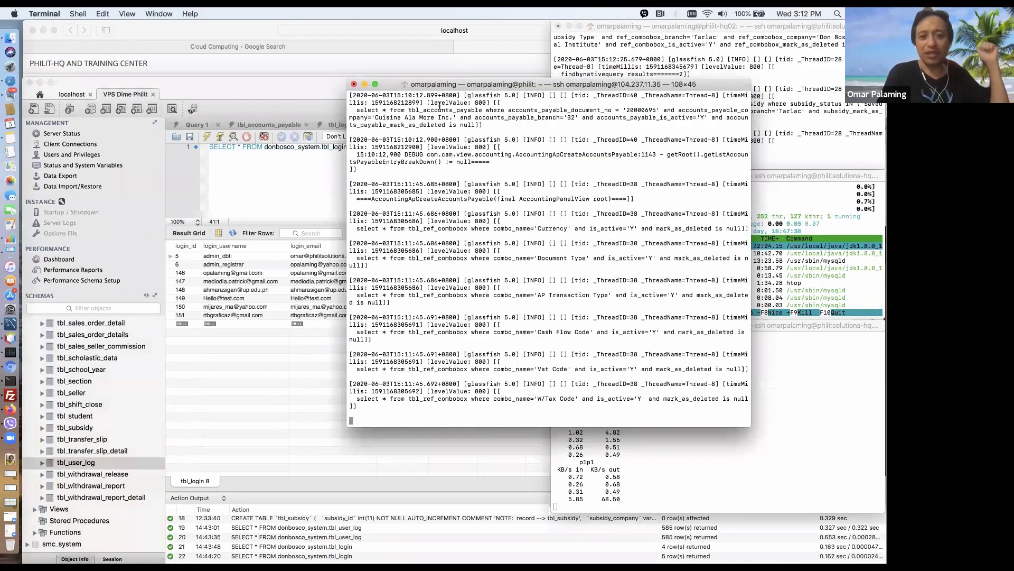
Stop the GlassFish log tail, check VPS disk usage with sudo df -h, then minimize the window
{"action": "left_click_drag", "start_coordinate": [410, 90], "coordinate": [338, 94]}
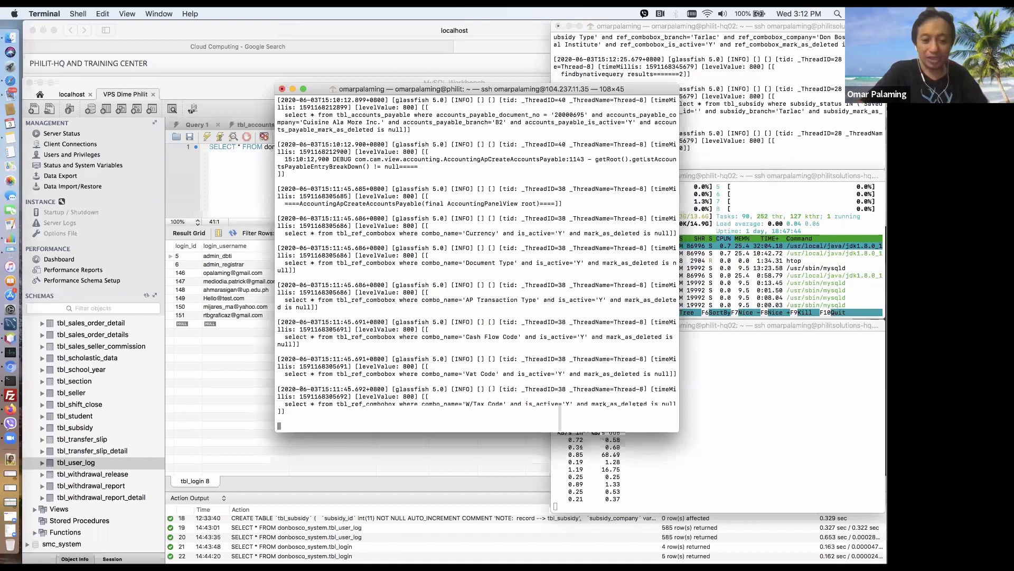
{"action": "key", "text": "ctrl+c"}
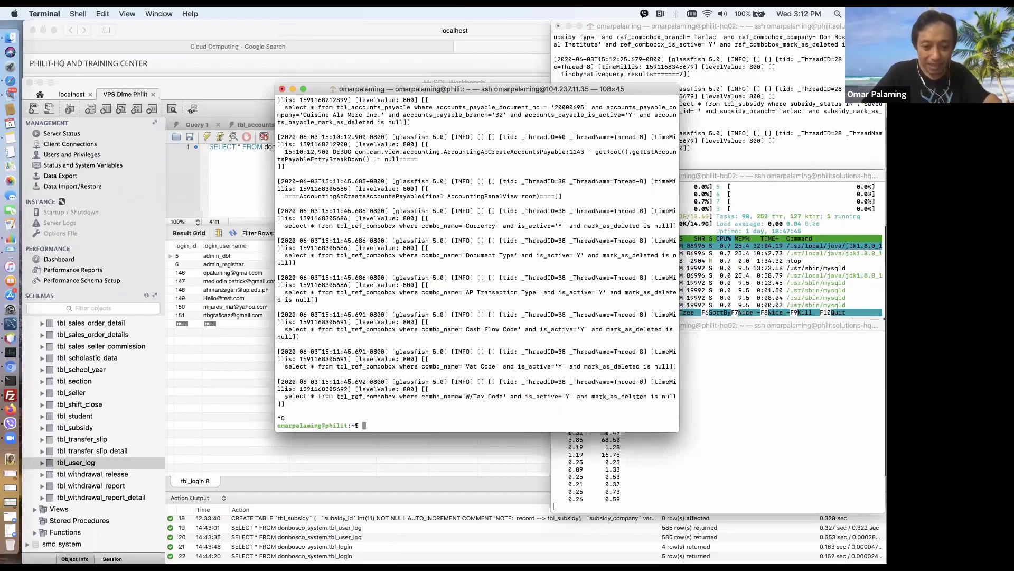
{"action": "type", "text": "ls     har"}
{"action": "key", "text": "ctrl+u"}
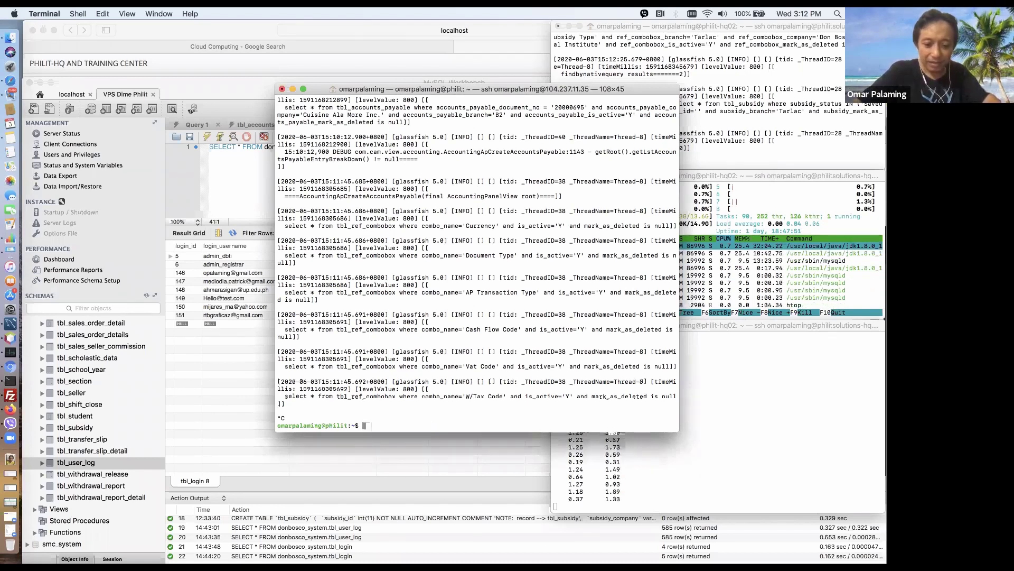
{"action": "type", "text": "df -"}
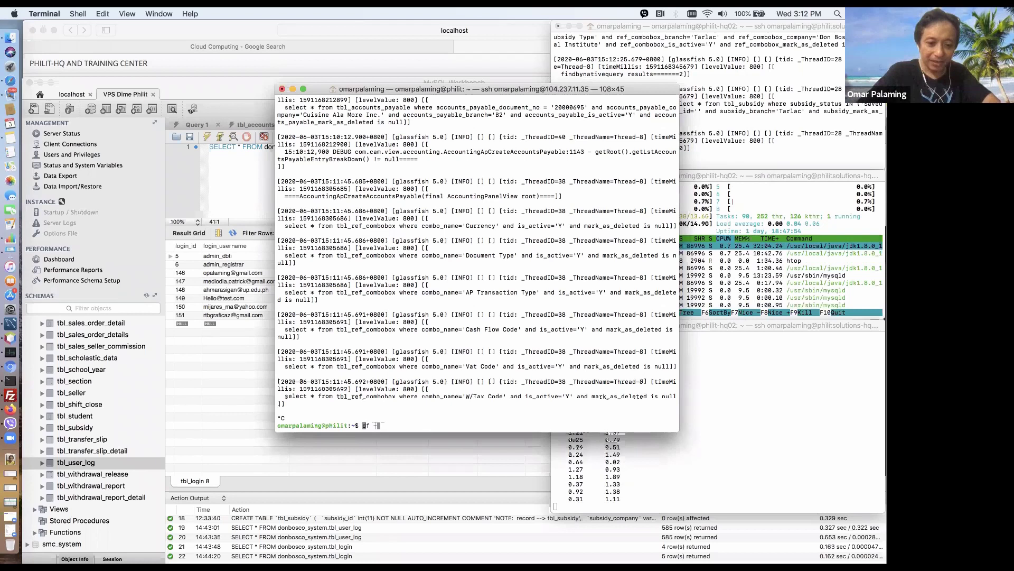
{"action": "type", "text": "h"}
{"action": "key", "text": "ctrl+a"}
{"action": "type", "text": "sudo"}
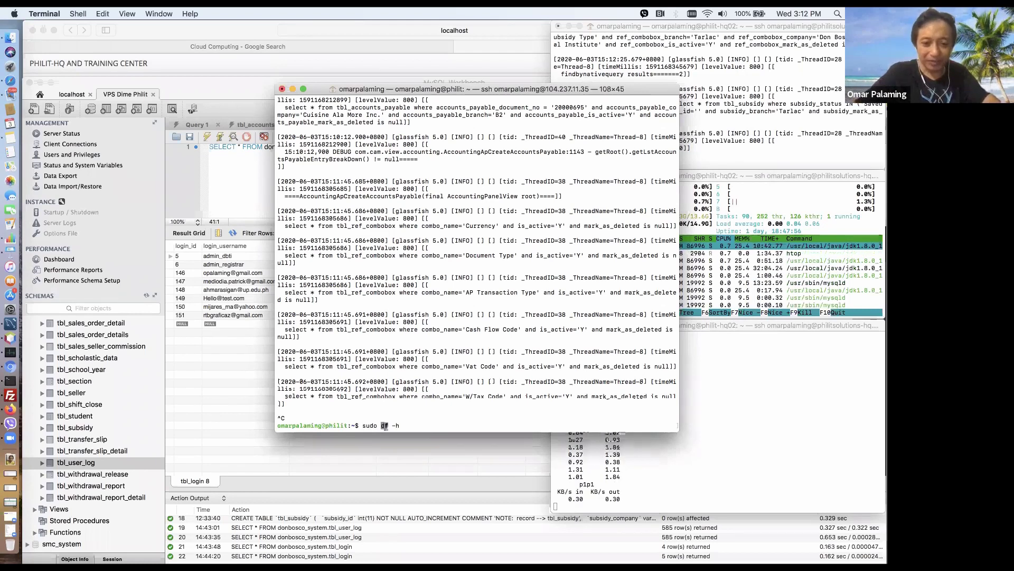
{"action": "key", "text": "Return"}
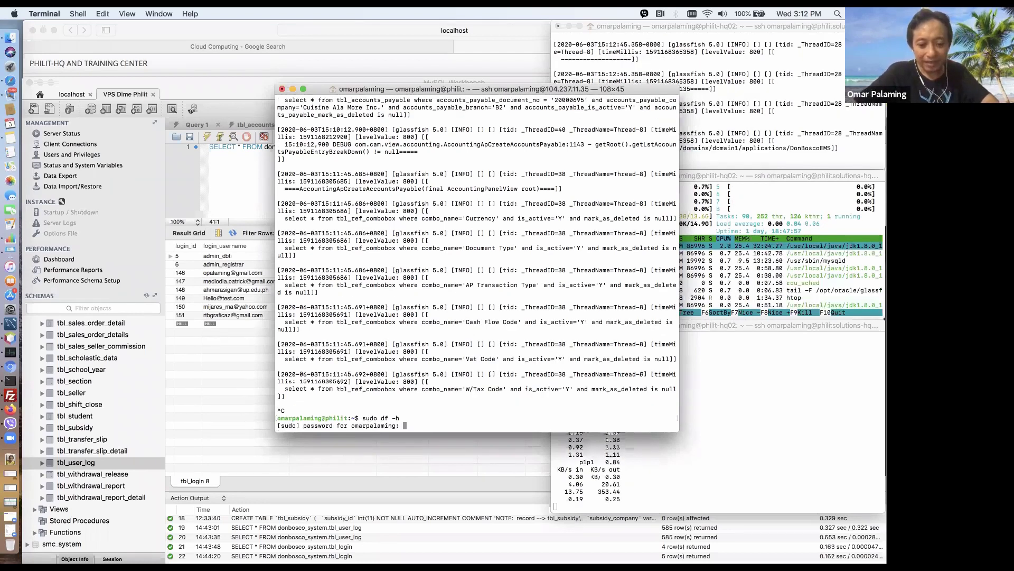
{"action": "key", "text": "Return"}
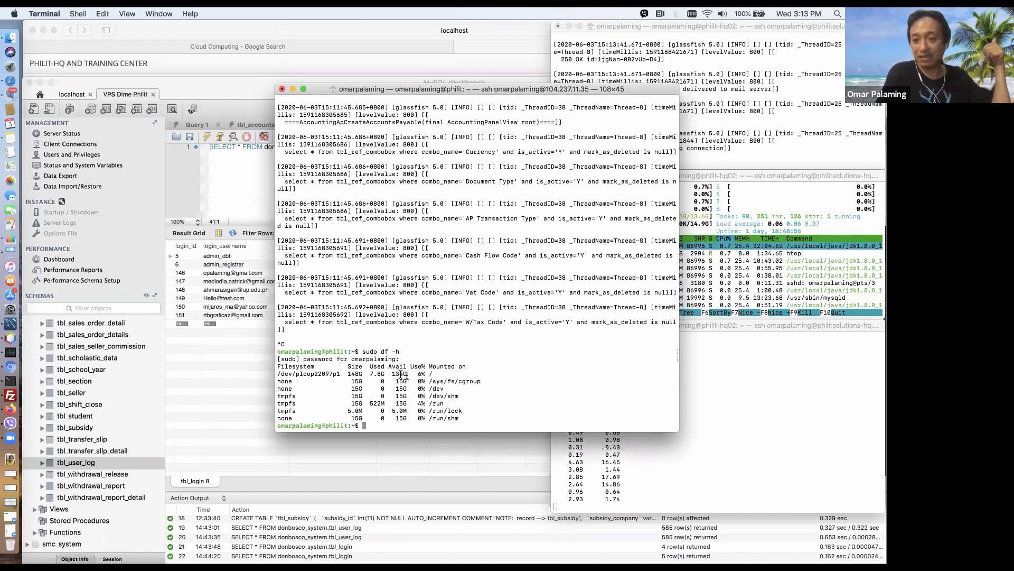
{"action": "left_click", "coordinate": [292, 87]}
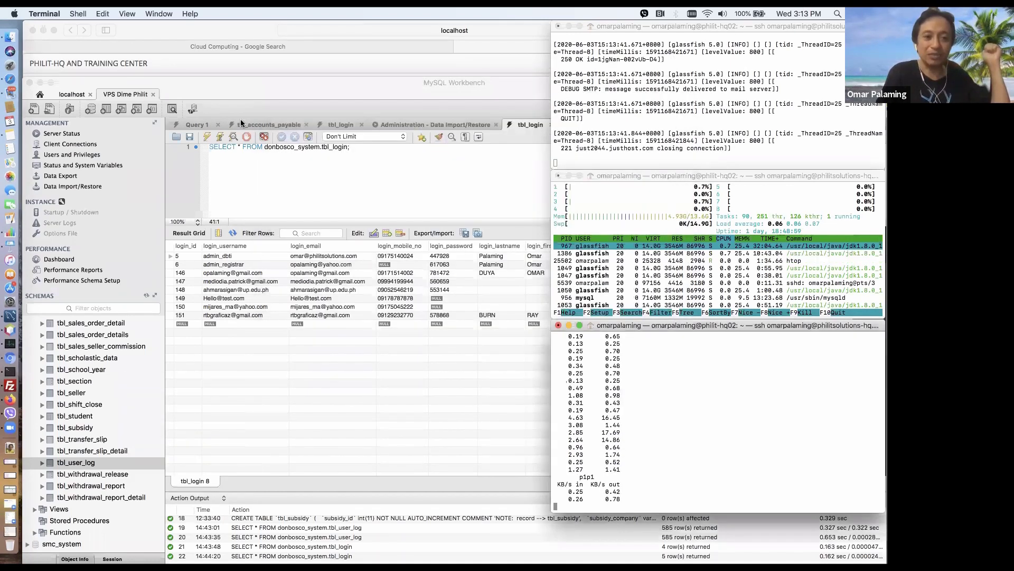
Rerun the tbl_login query (5 rows) and switch to the Don Bosco login page in Firefox
{"action": "left_click", "coordinate": [207, 136]}
{"action": "left_click", "coordinate": [208, 135]}
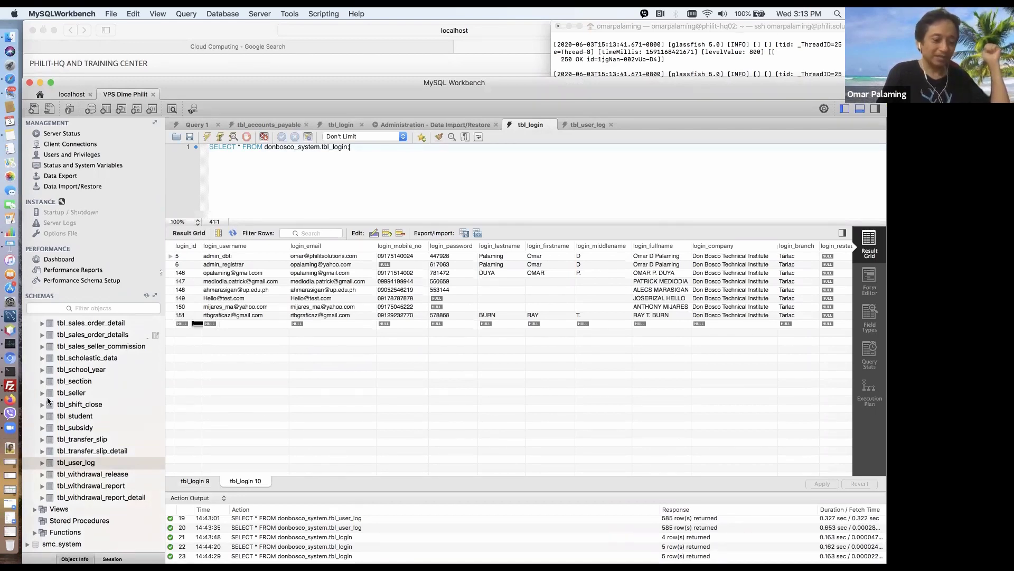
{"action": "left_click", "coordinate": [10, 399]}
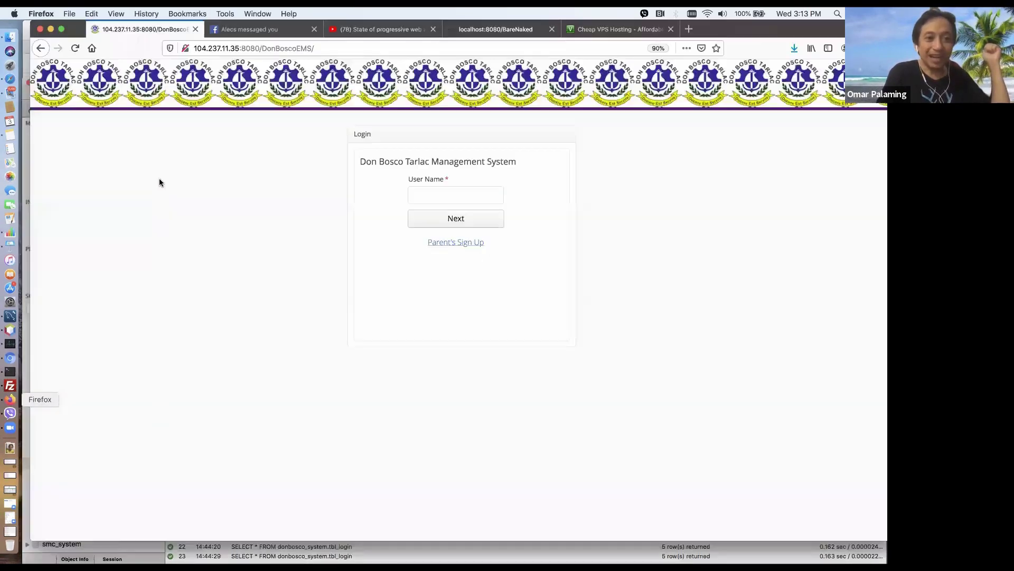
Leave the Don Bosco login page and switch to the vpsdime.com VPS hosting tab
{"action": "left_click", "coordinate": [535, 43]}
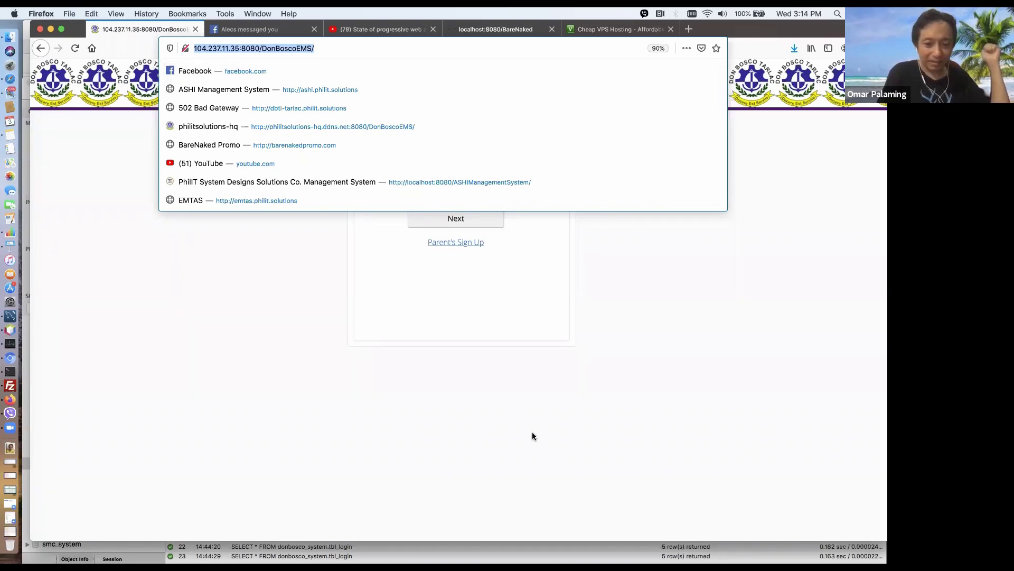
{"action": "left_click", "coordinate": [636, 401]}
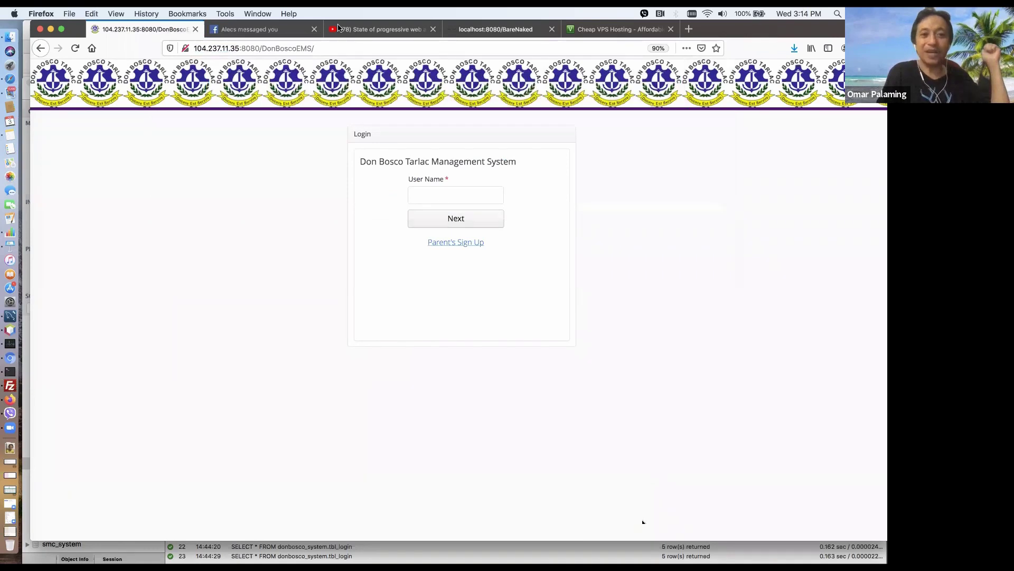
{"action": "left_click", "coordinate": [334, 51]}
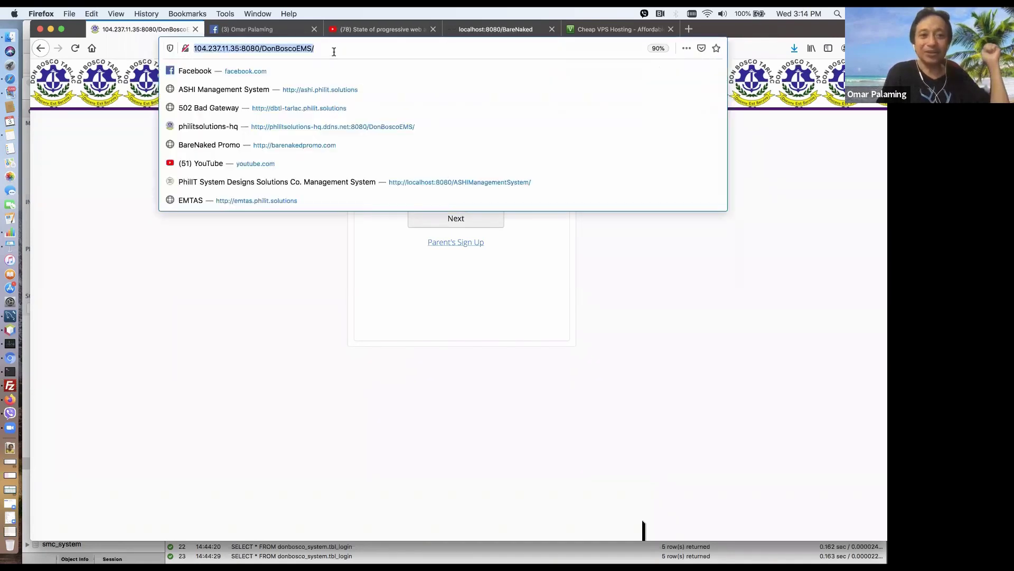
{"action": "left_click", "coordinate": [223, 275]}
{"action": "left_click", "coordinate": [254, 48]}
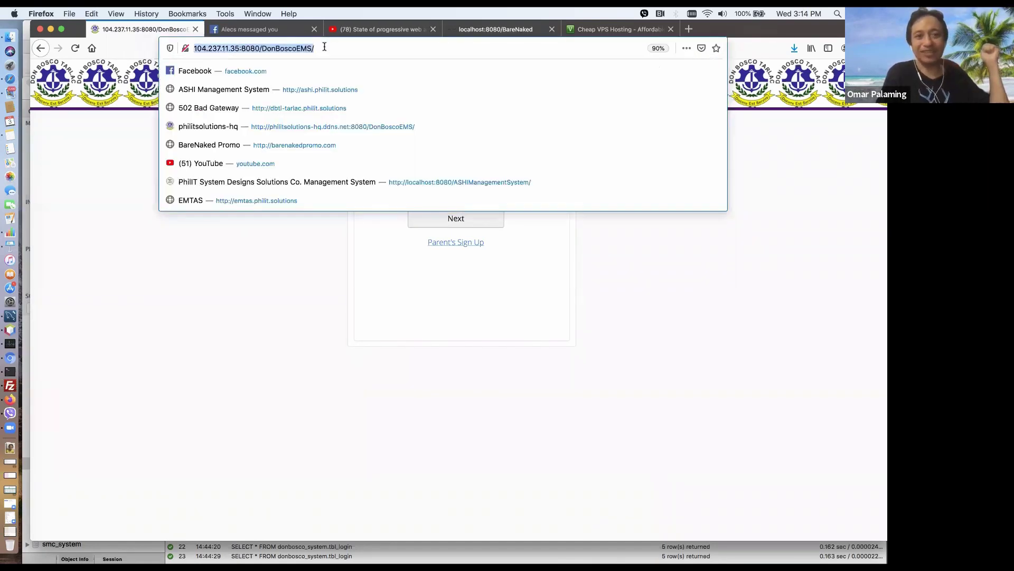
{"action": "left_click", "coordinate": [220, 254]}
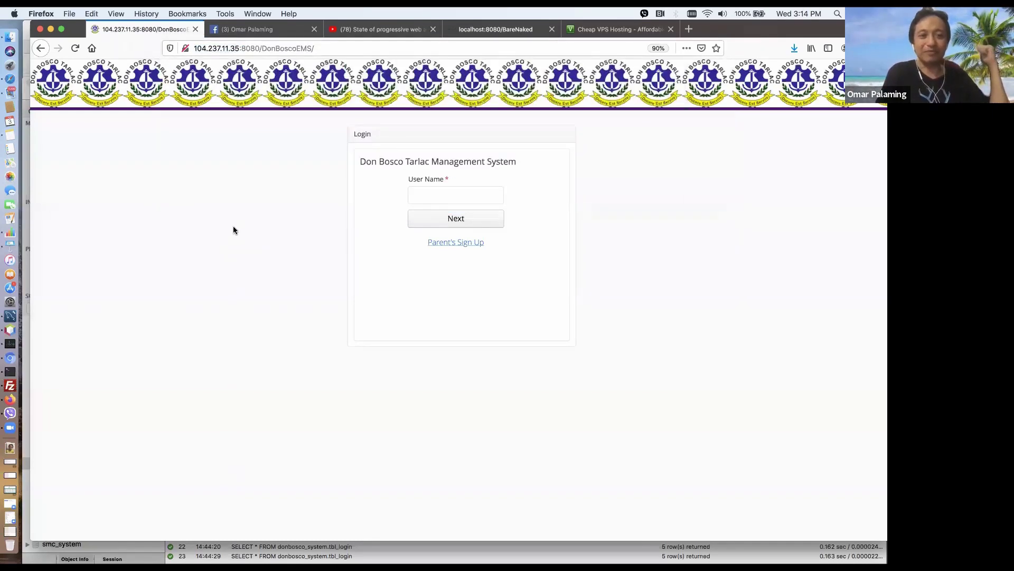
{"action": "left_click", "coordinate": [352, 46]}
{"action": "left_click", "coordinate": [238, 285]}
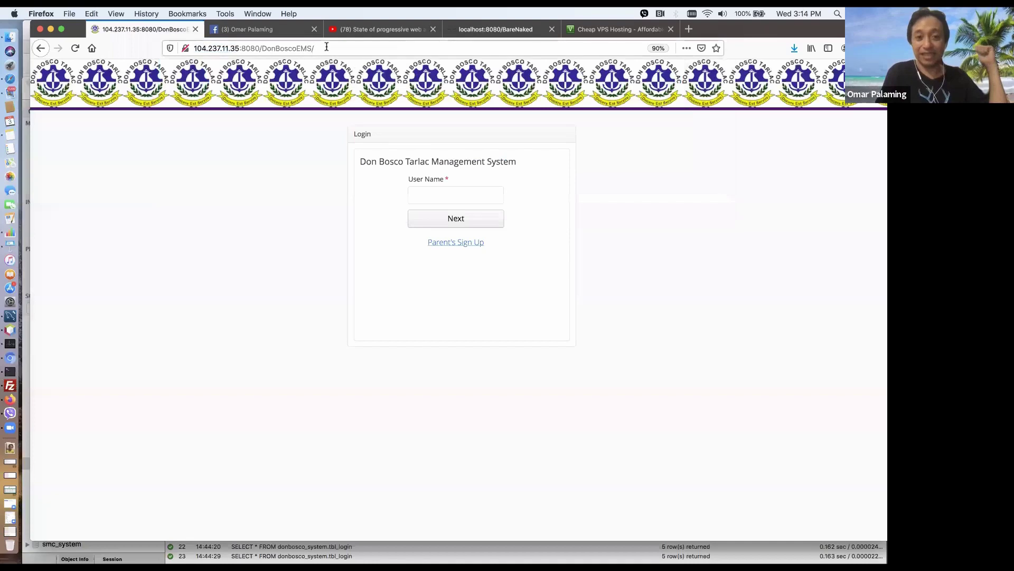
{"action": "left_click", "coordinate": [326, 47]}
{"action": "left_click", "coordinate": [229, 264]}
{"action": "left_click", "coordinate": [320, 48]}
{"action": "left_click", "coordinate": [277, 289]}
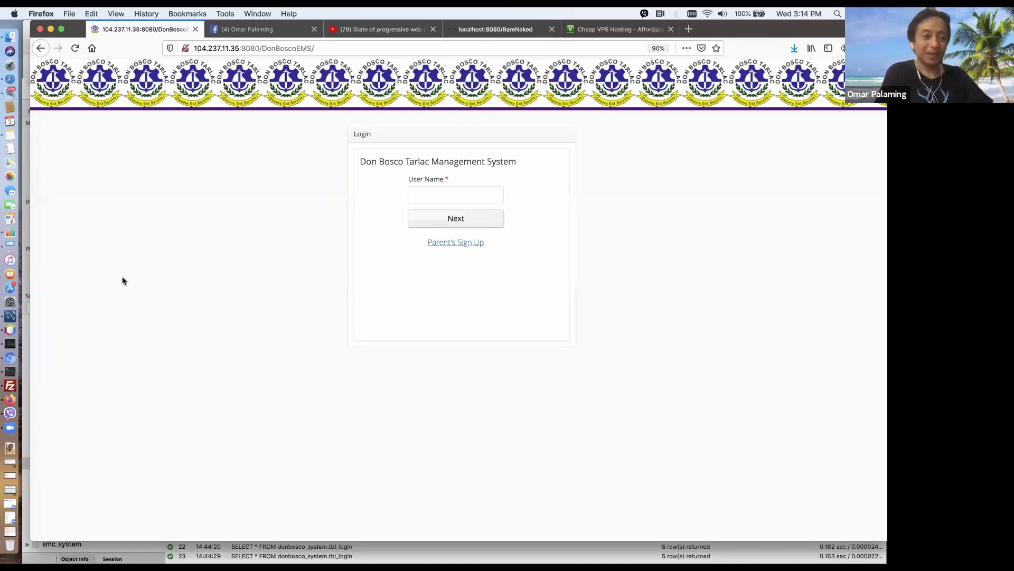
{"action": "key", "text": "ctrl+shift+Tab"}
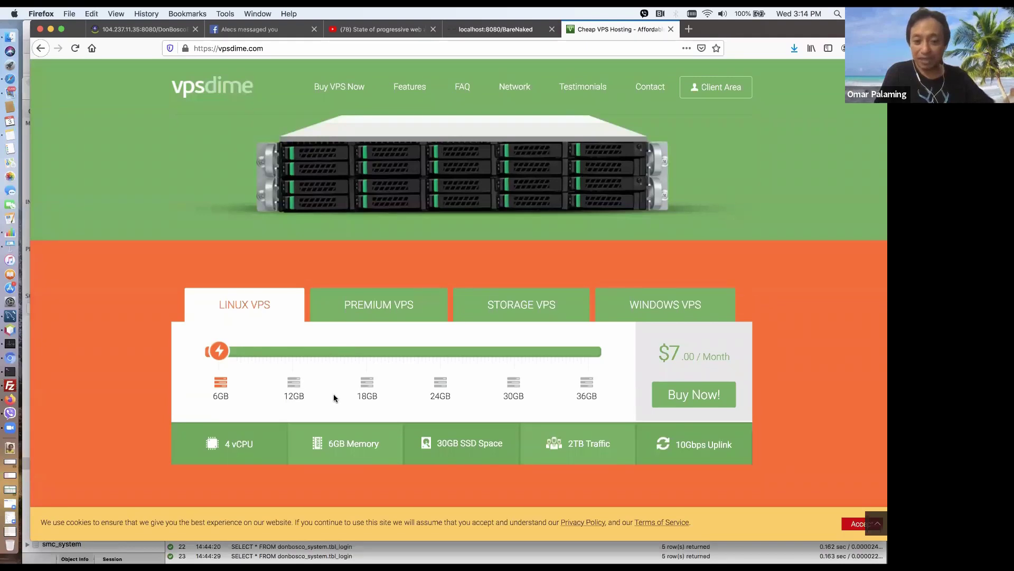
Select the 30GB Linux VPS plan at $35/month, then bring the server terminals back
{"action": "left_click", "coordinate": [521, 389]}
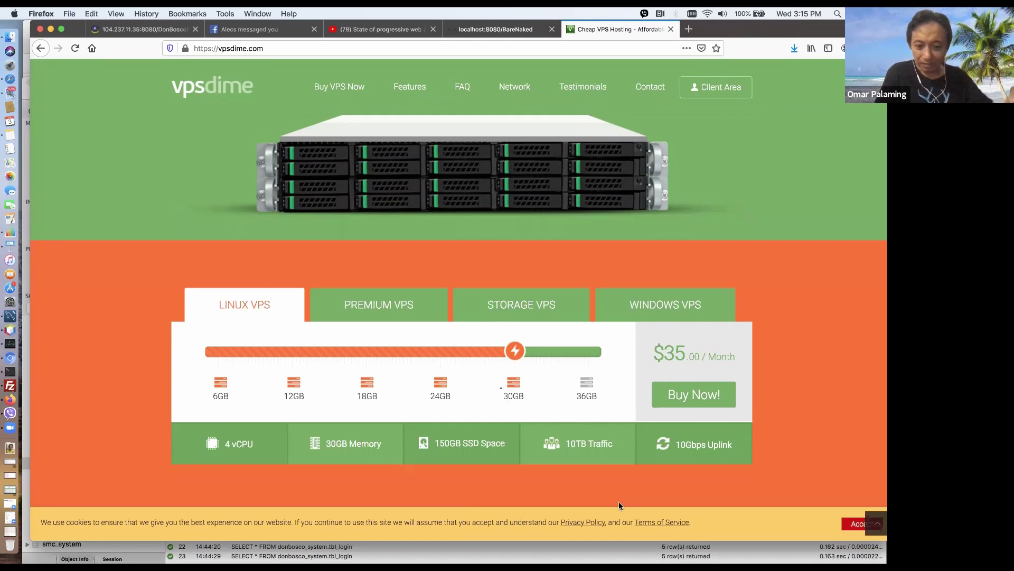
{"action": "scroll", "coordinate": [660, 492], "scroll_direction": "down", "scroll_amount": 5}
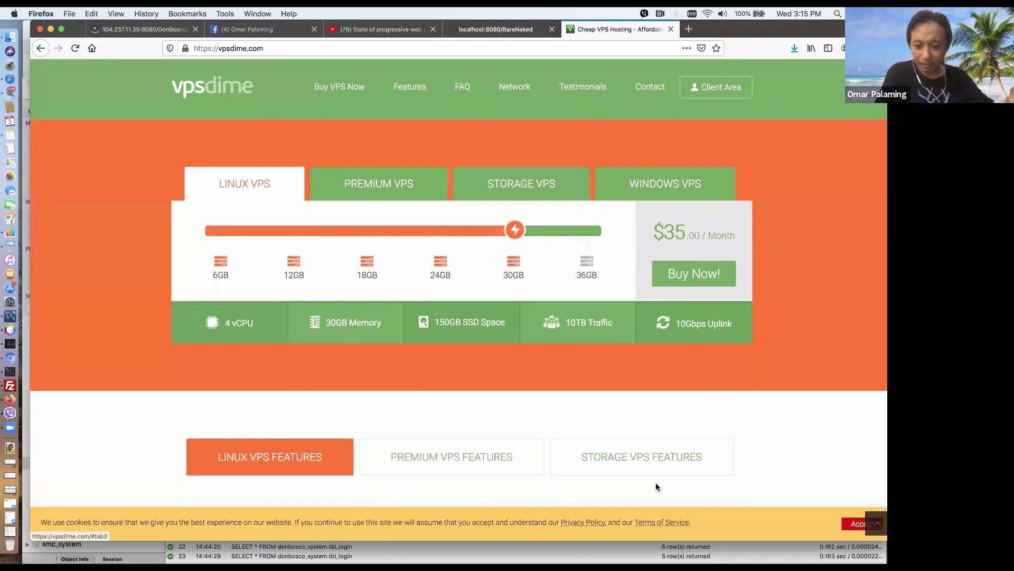
{"action": "scroll", "coordinate": [521, 407], "scroll_direction": "down", "scroll_amount": 5}
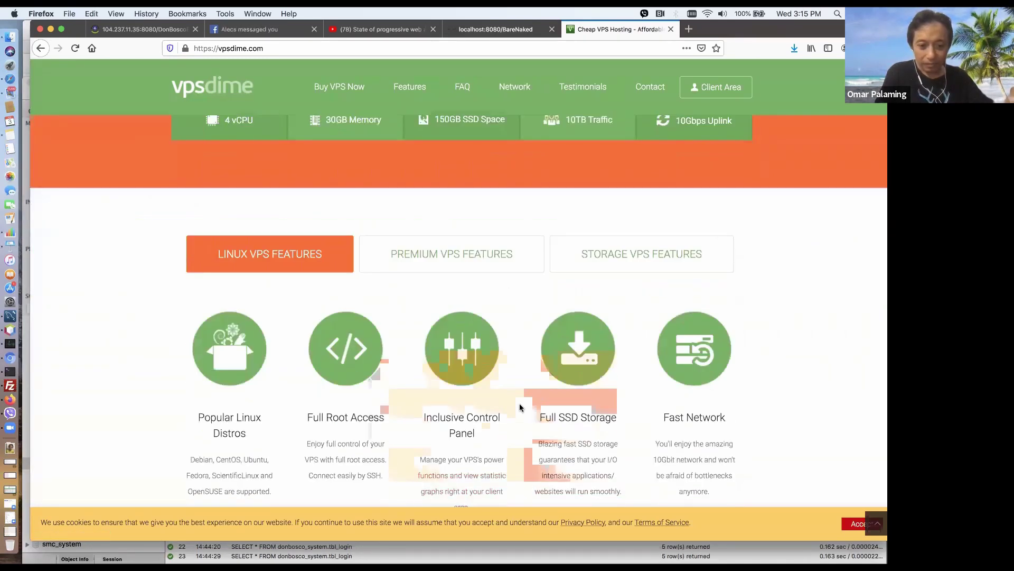
{"action": "scroll", "coordinate": [520, 407], "scroll_direction": "up", "scroll_amount": 2}
{"action": "scroll", "coordinate": [520, 408], "scroll_direction": "up", "scroll_amount": 5}
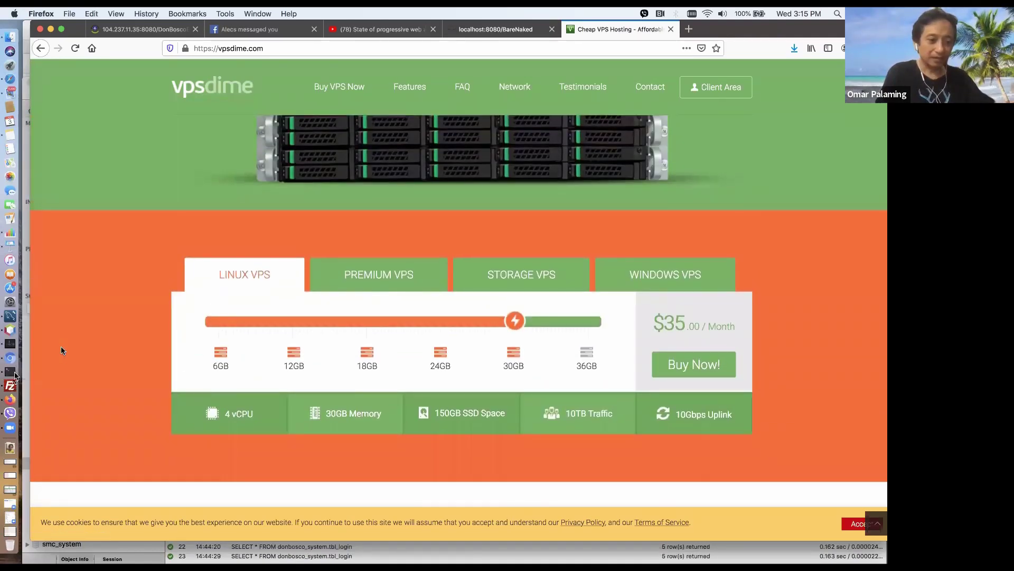
{"action": "left_click", "coordinate": [10, 371]}
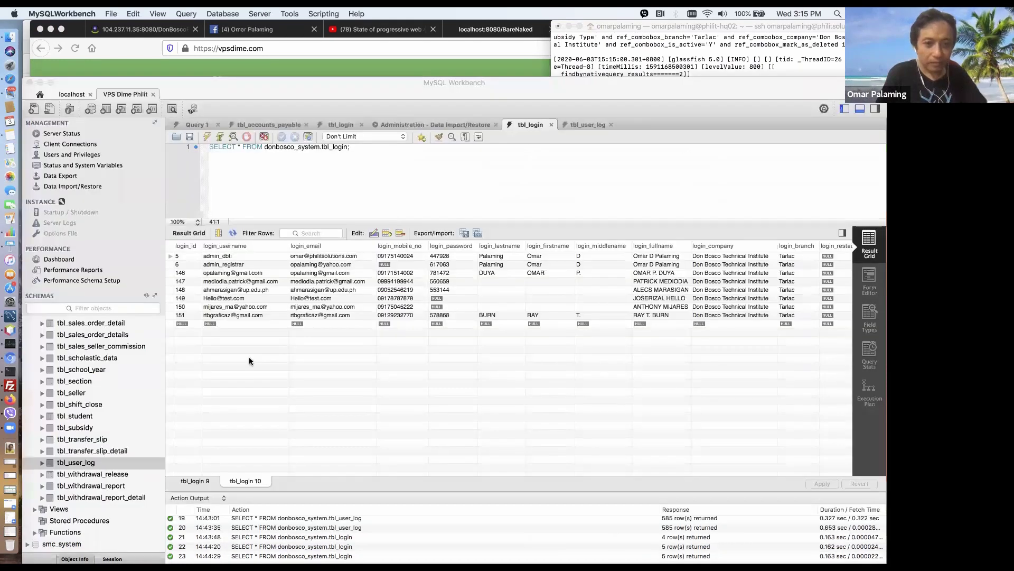
Run df -h in the ssh terminal to check VPS disk usage
{"action": "left_click", "coordinate": [288, 550]}
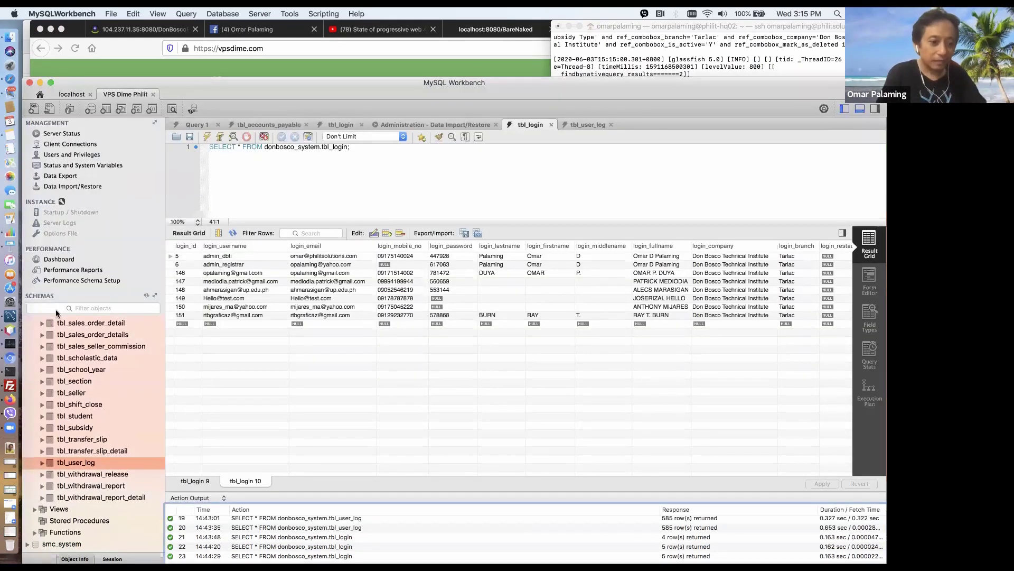
{"action": "left_click", "coordinate": [11, 481]}
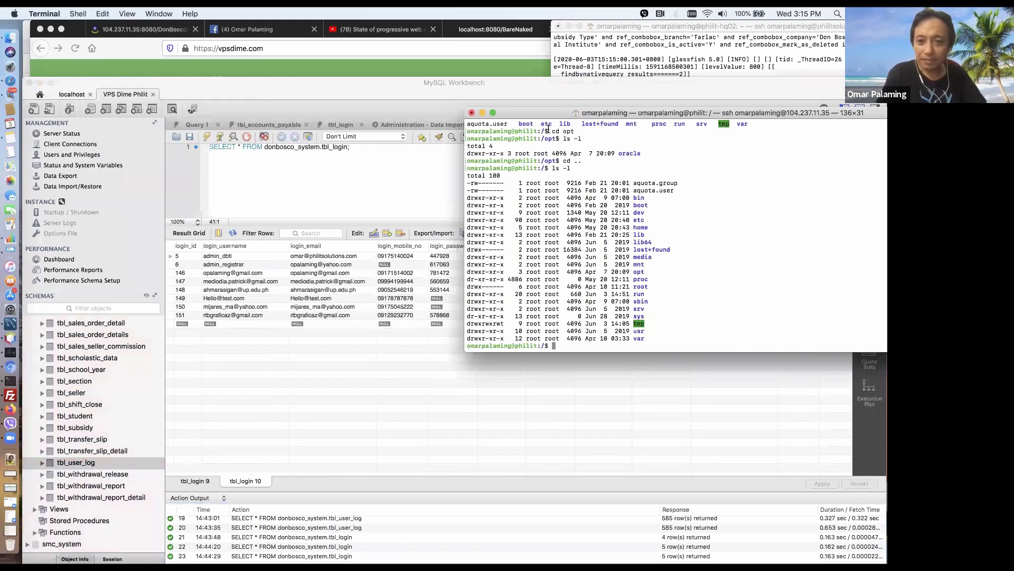
{"action": "left_click_drag", "start_coordinate": [548, 115], "coordinate": [244, 134]}
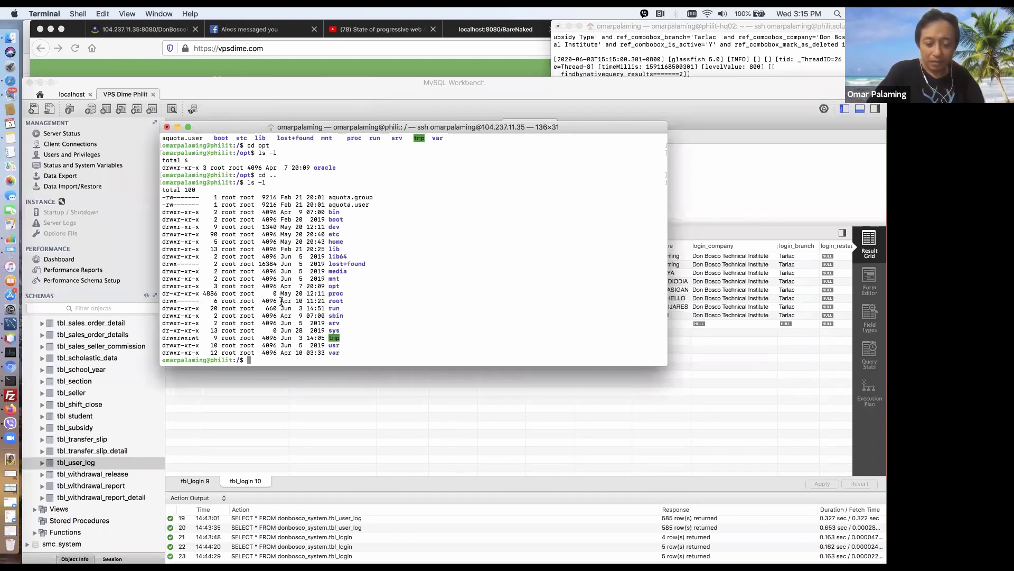
{"action": "type", "text": "dh -h"}
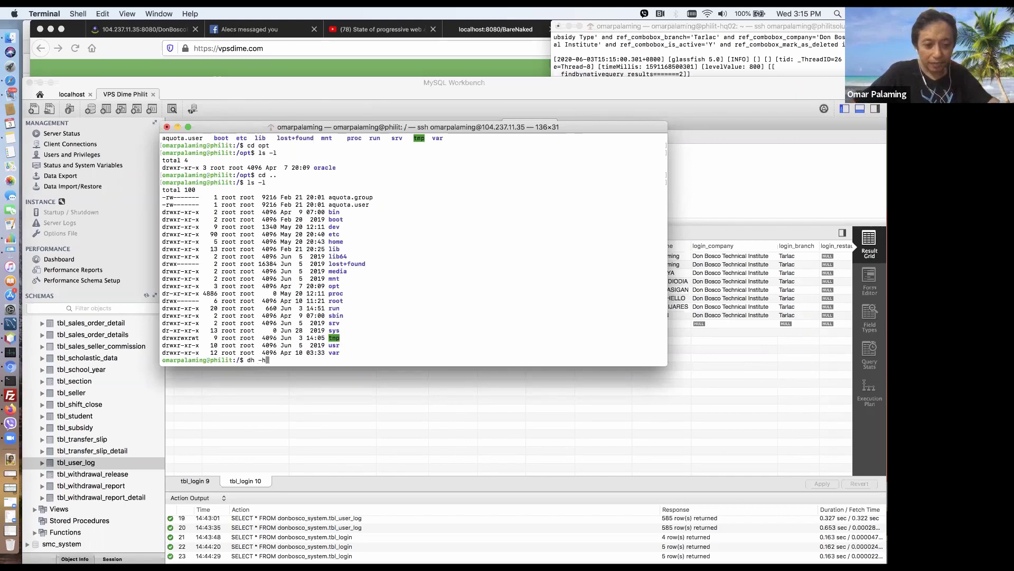
{"action": "key", "text": "BackSpace"}
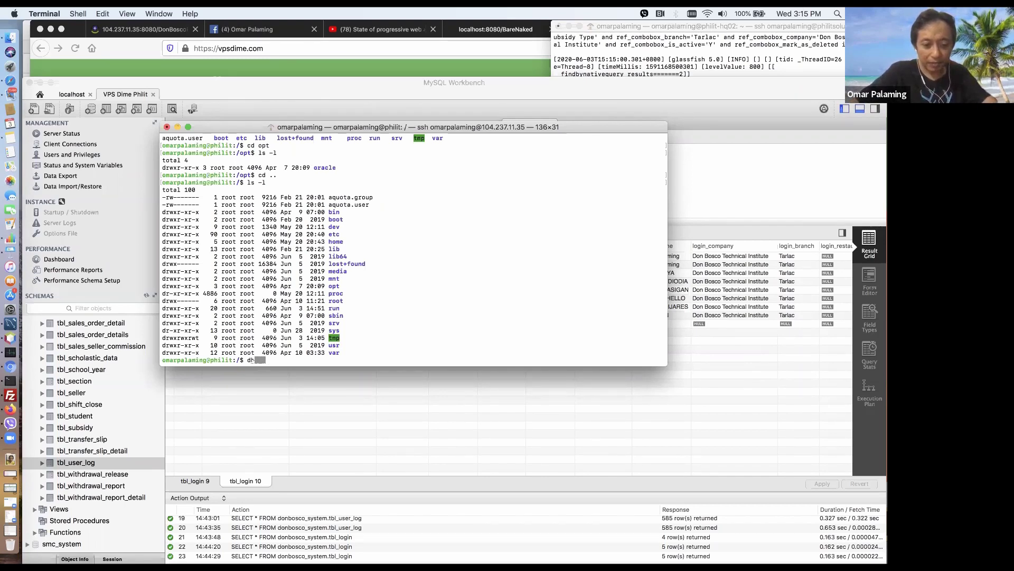
{"action": "key", "text": "BackSpace"}
{"action": "type", "text": "f -h"}
{"action": "key", "text": "Return"}
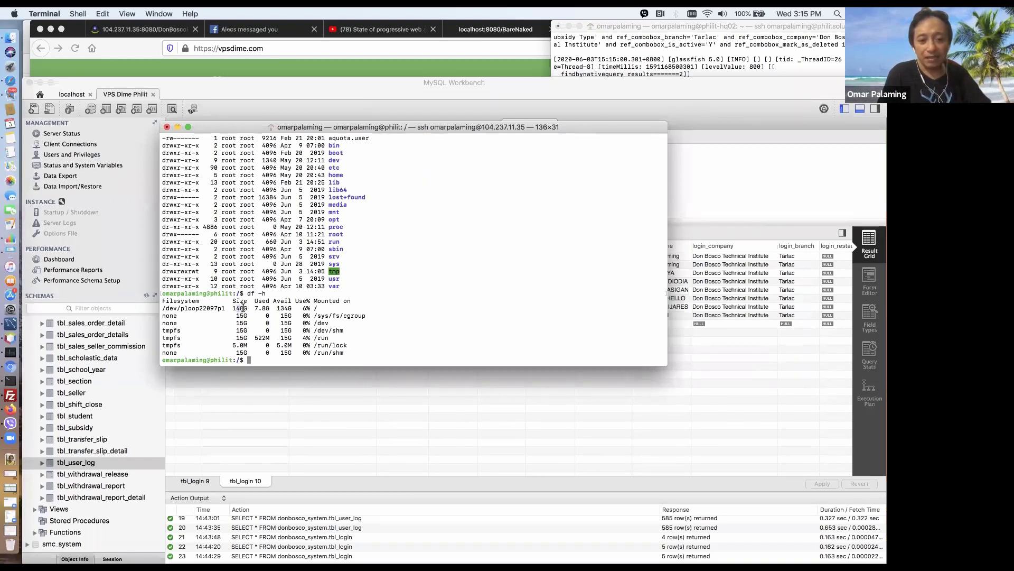
Mark the 148G total disk size and start htop to watch GlassFish and MySQL processes
{"action": "left_click_drag", "start_coordinate": [246, 308], "coordinate": [249, 308]}
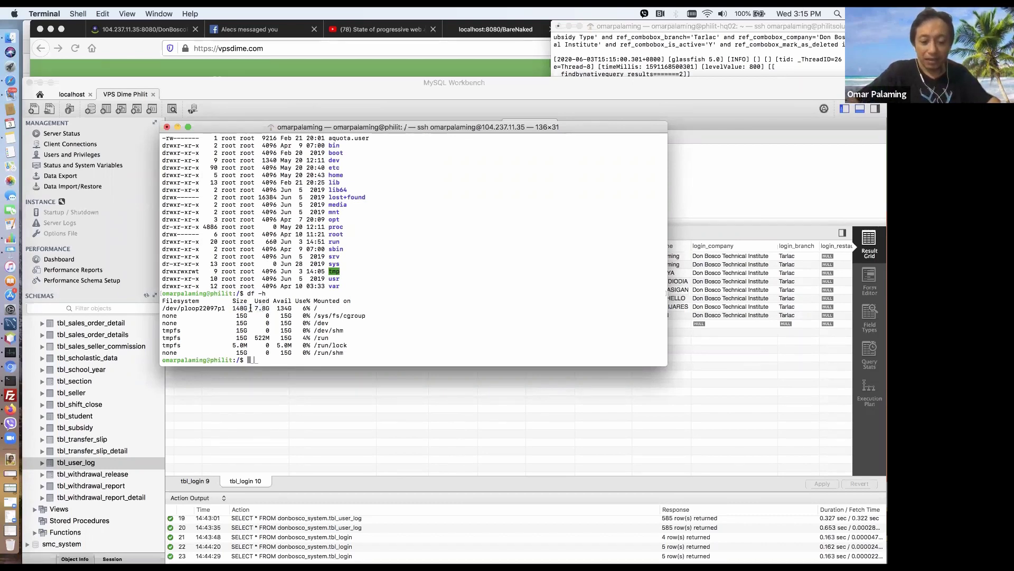
{"action": "type", "text": "htop"}
{"action": "key", "text": "Return"}
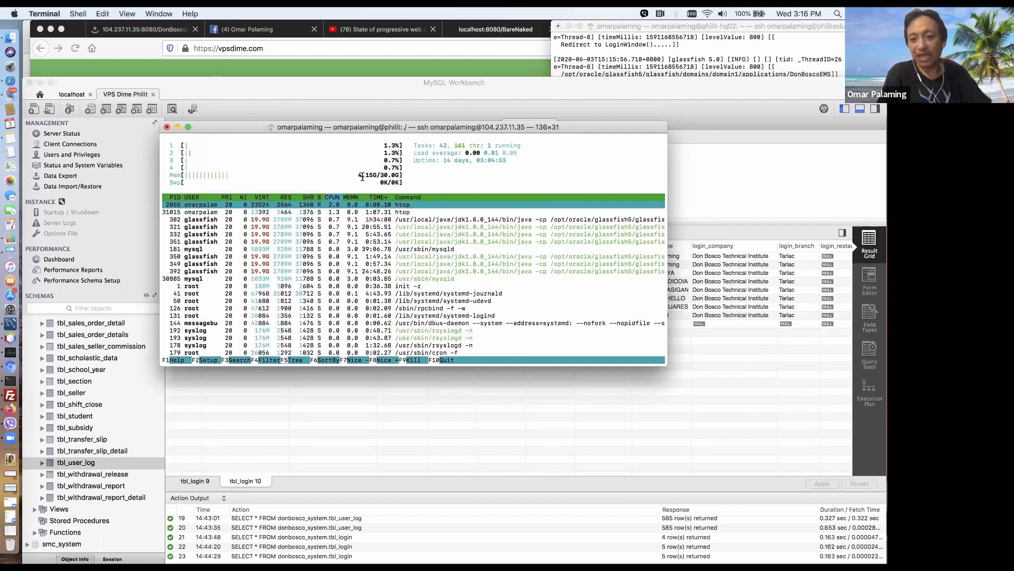
Show the DonBoscoEMS login page at 104.237.11.35:8080 in the first Firefox tab
{"action": "left_click", "coordinate": [350, 115]}
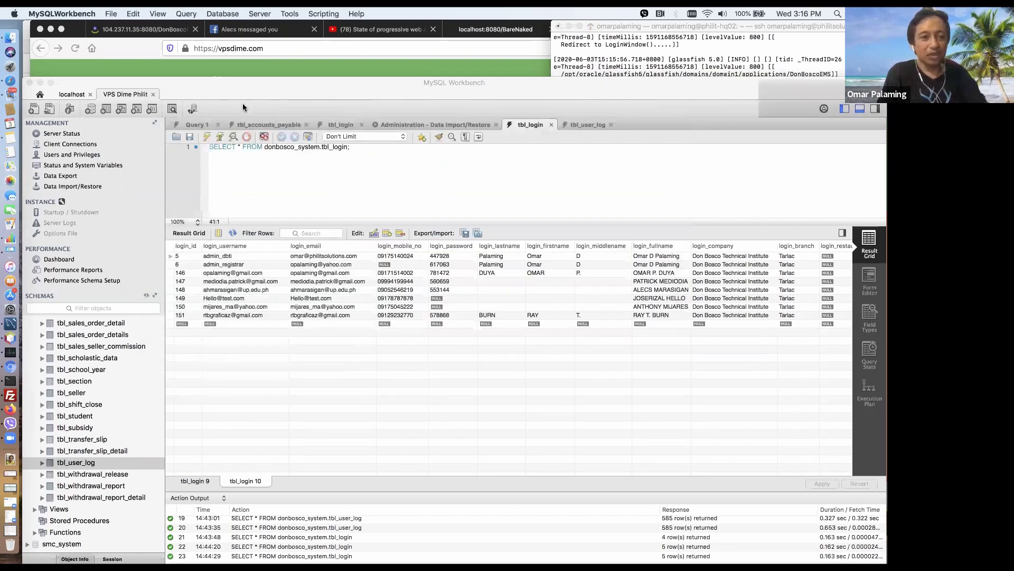
{"action": "left_click", "coordinate": [175, 30]}
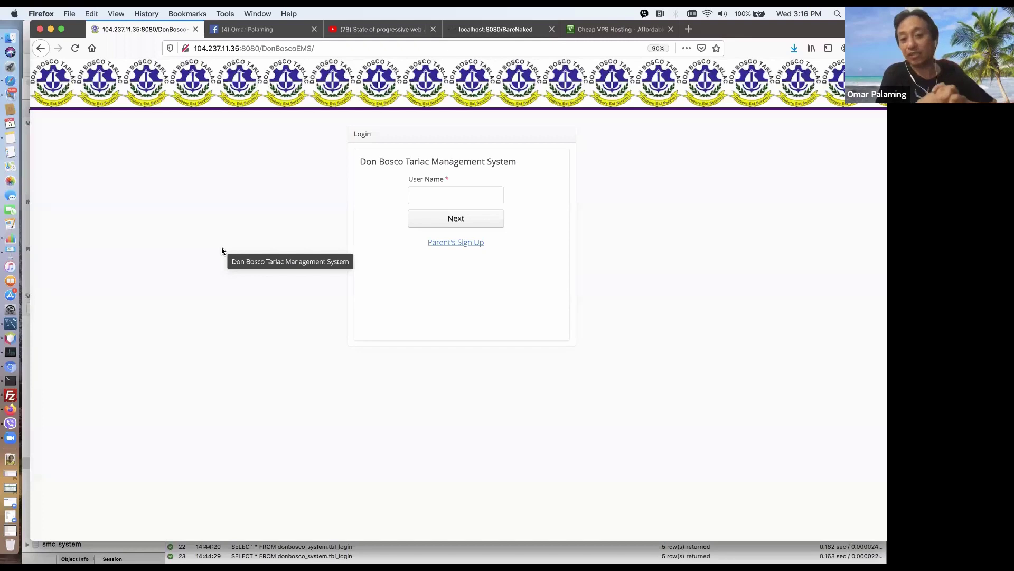
Leave the DonBoscoEMS login page and return to the TrainingV7 project in NetBeans
{"action": "left_click", "coordinate": [222, 48]}
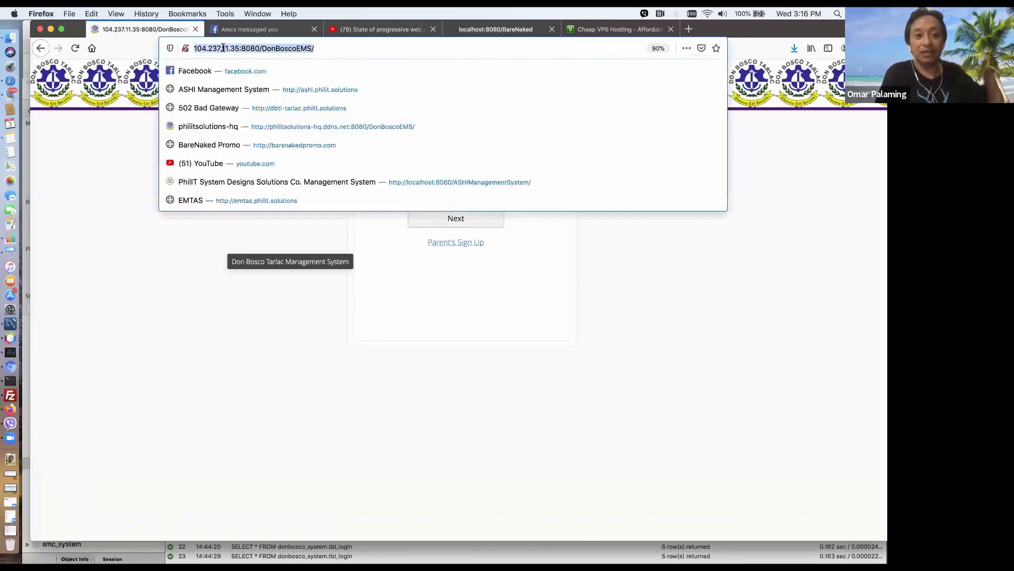
{"action": "left_click", "coordinate": [152, 221]}
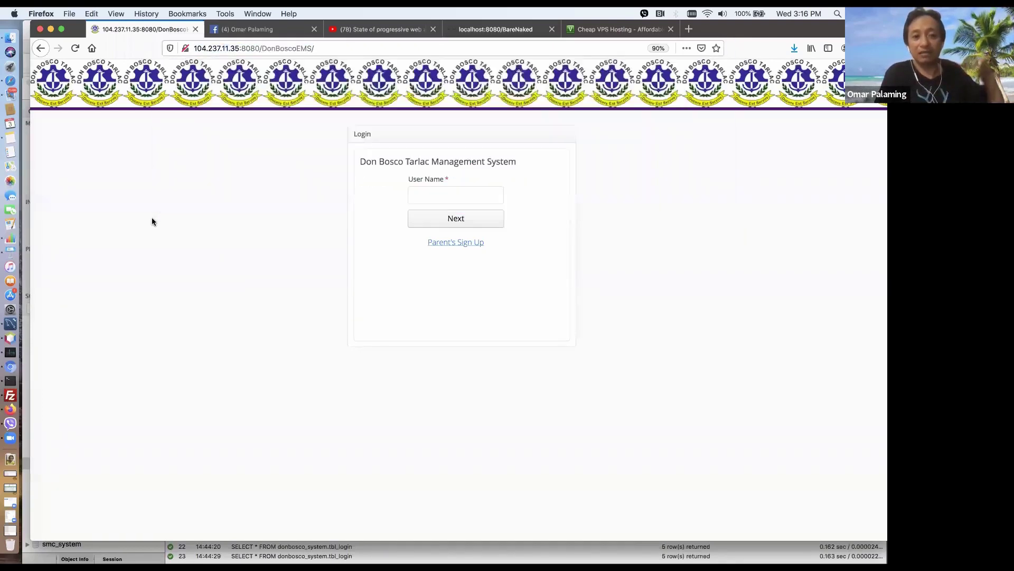
{"action": "left_click", "coordinate": [217, 46]}
{"action": "left_click", "coordinate": [132, 180]}
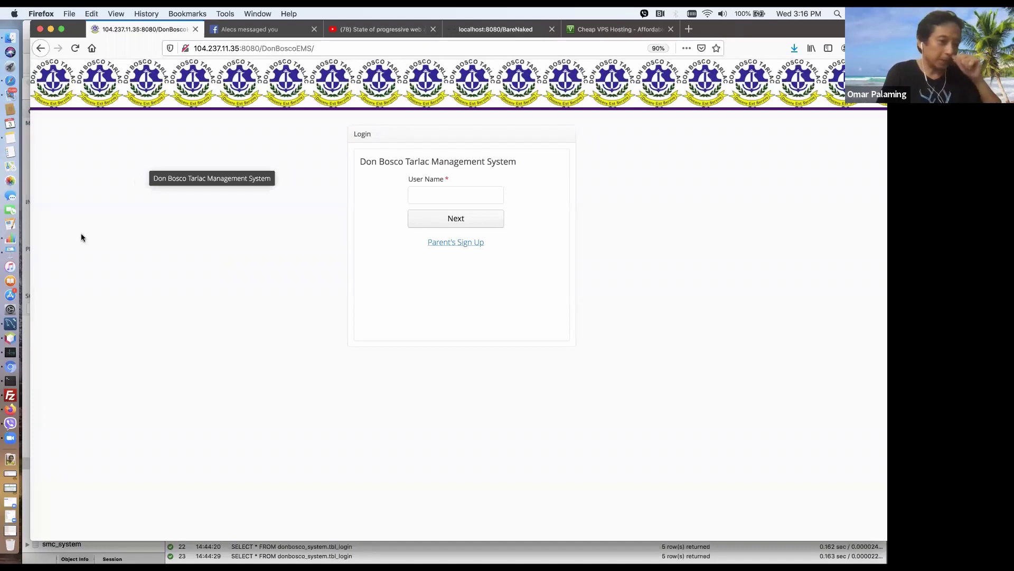
{"action": "left_click", "coordinate": [10, 340]}
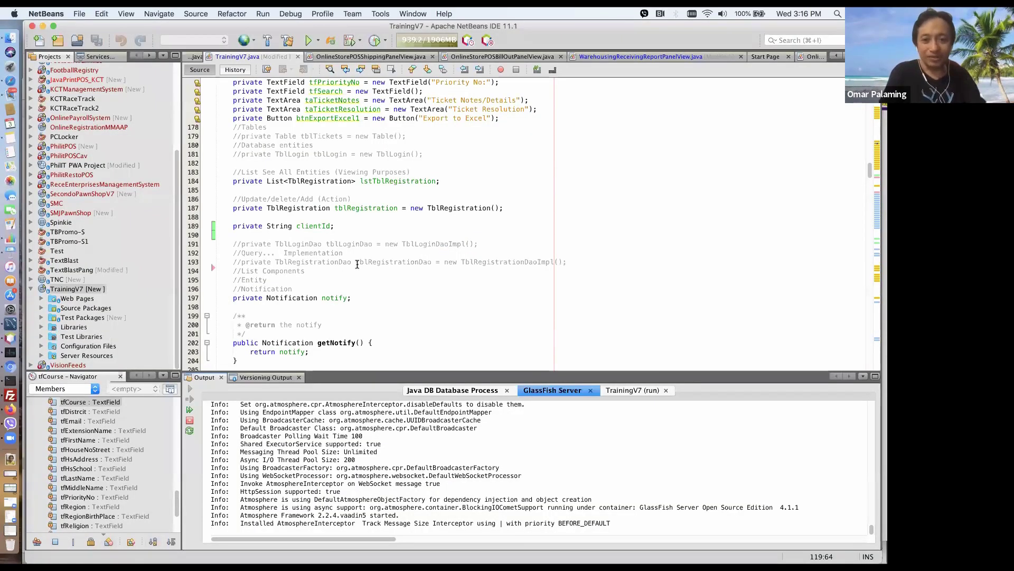
Jump to the refreshTrainingList() declaration in TrainingV7.java and scroll to its tblSearch for loop
{"action": "scroll", "coordinate": [358, 264], "scroll_direction": "up", "scroll_amount": 5}
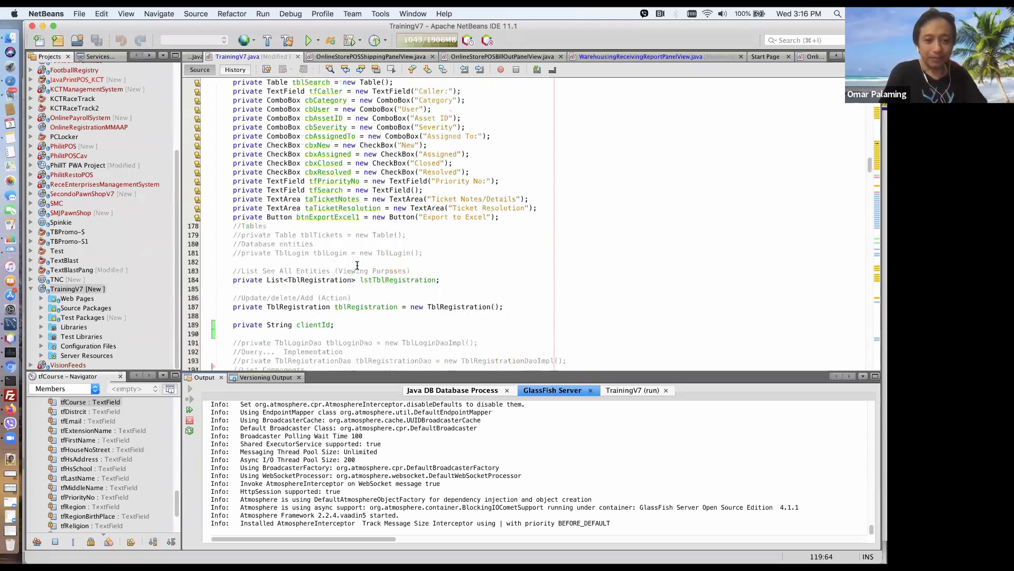
{"action": "scroll", "coordinate": [357, 264], "scroll_direction": "down", "scroll_amount": 20}
{"action": "scroll", "coordinate": [340, 198], "scroll_direction": "down", "scroll_amount": 7}
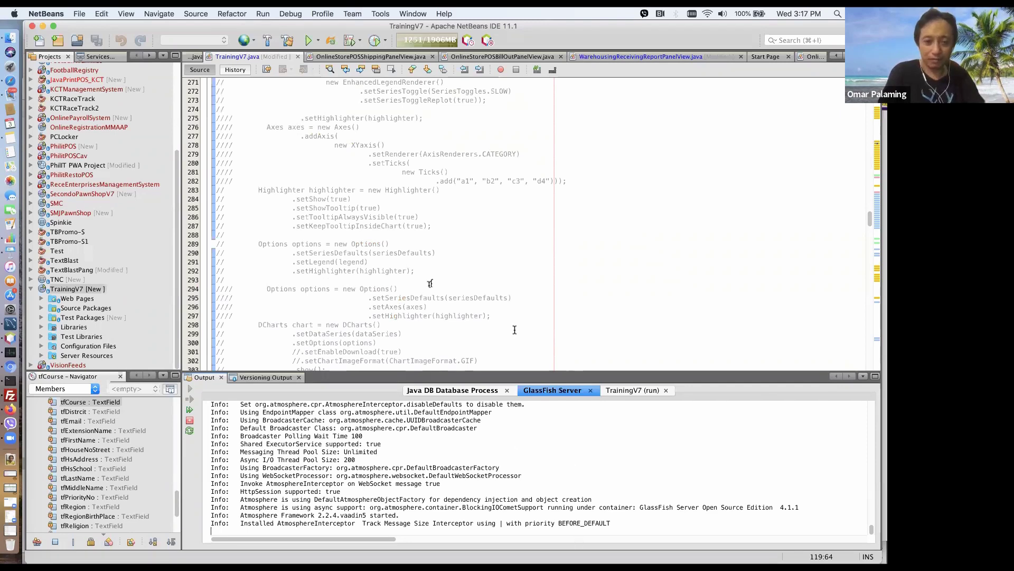
{"action": "scroll", "coordinate": [430, 284], "scroll_direction": "down", "scroll_amount": 20}
{"action": "scroll", "coordinate": [431, 284], "scroll_direction": "down", "scroll_amount": 5}
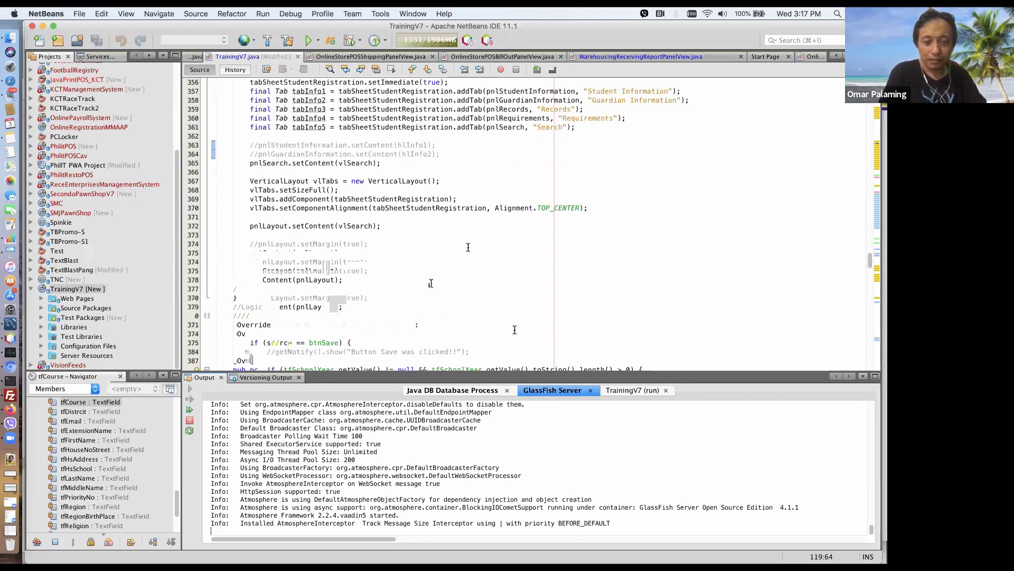
{"action": "scroll", "coordinate": [430, 283], "scroll_direction": "up", "scroll_amount": 4}
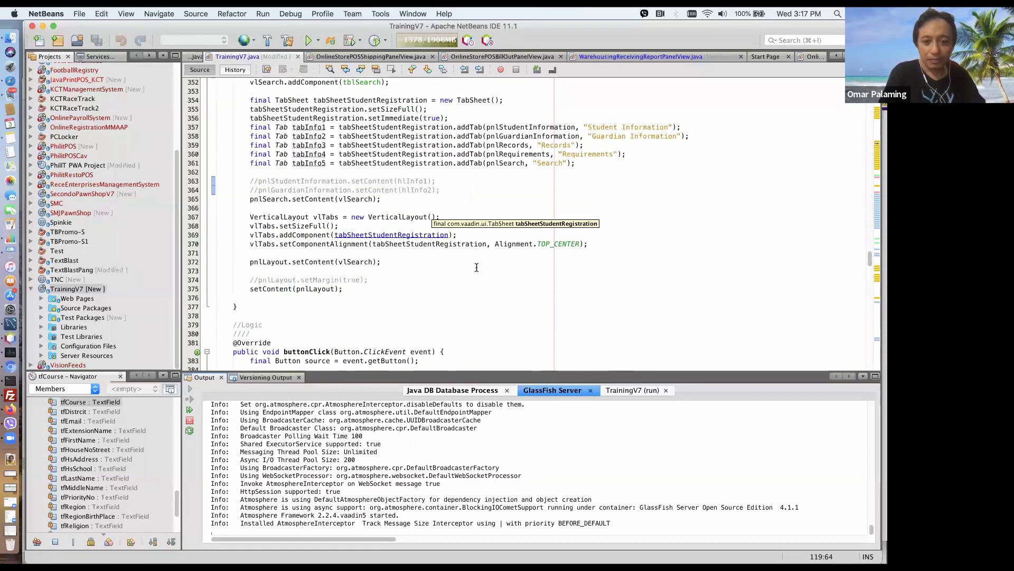
{"action": "scroll", "coordinate": [477, 268], "scroll_direction": "up", "scroll_amount": 3}
{"action": "scroll", "coordinate": [477, 268], "scroll_direction": "up", "scroll_amount": 5}
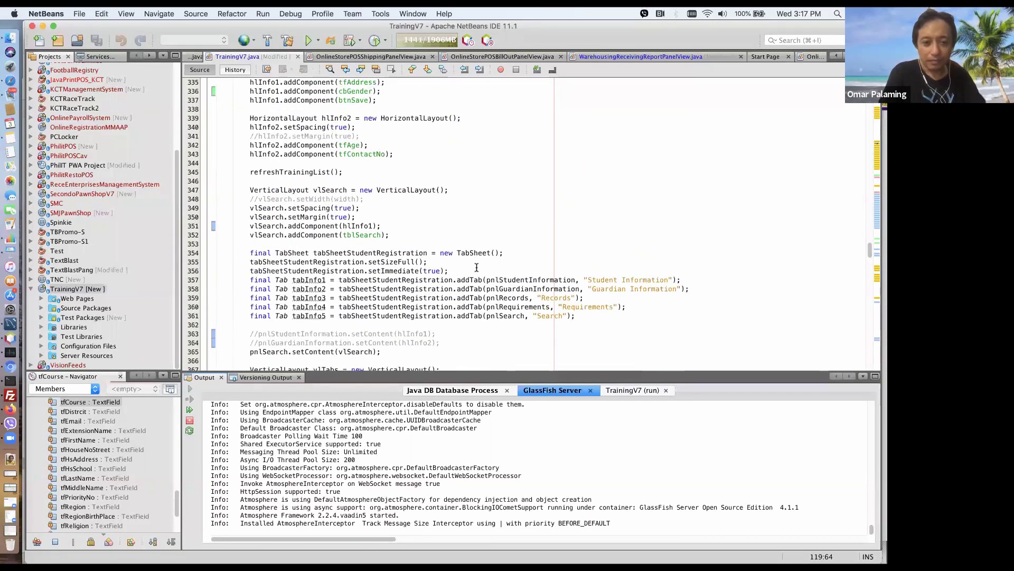
{"action": "left_click", "coordinate": [319, 172], "text": "super"}
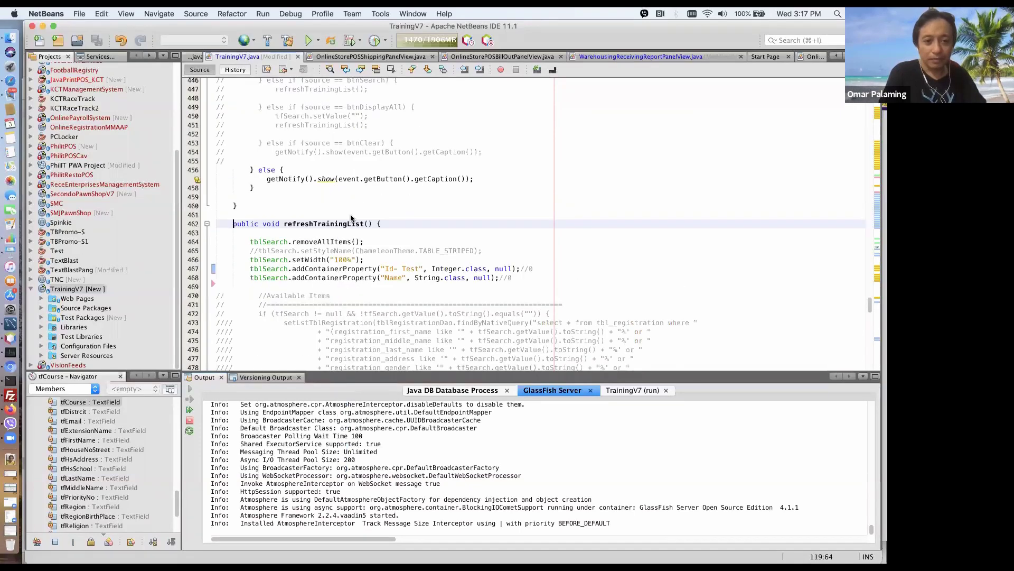
{"action": "scroll", "coordinate": [379, 292], "scroll_direction": "down", "scroll_amount": 10}
{"action": "scroll", "coordinate": [378, 293], "scroll_direction": "down", "scroll_amount": 13}
{"action": "scroll", "coordinate": [379, 293], "scroll_direction": "down", "scroll_amount": 7}
Change the test row label to 'Test Vaadin Is Awesome'
{"action": "scroll", "coordinate": [317, 222], "scroll_direction": "up", "scroll_amount": 1}
{"action": "left_click", "coordinate": [305, 215]}
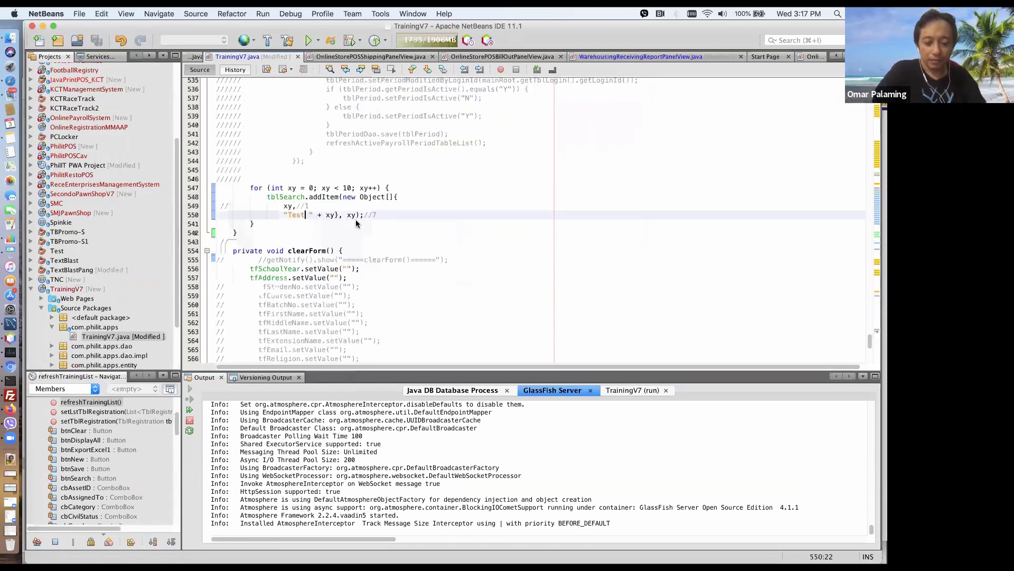
{"action": "type", "text": "Vaadin"}
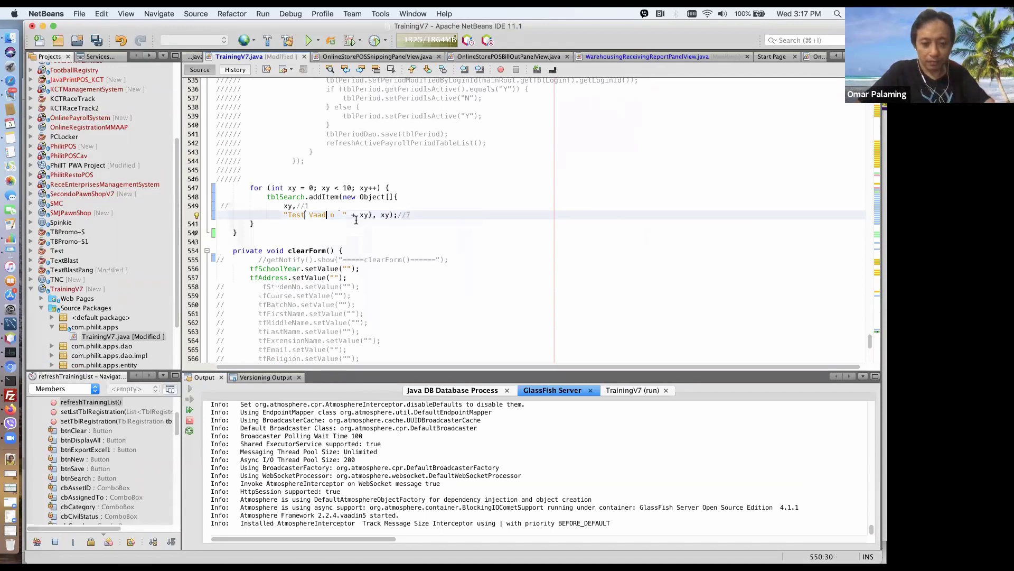
{"action": "type", "text": " Is Awesom"}
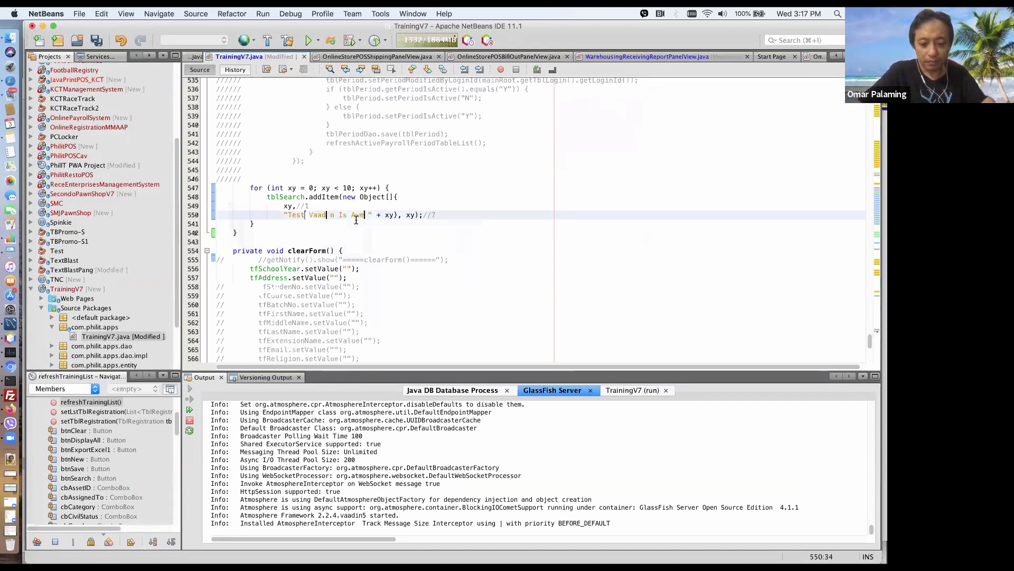
{"action": "type", "text": "e"}
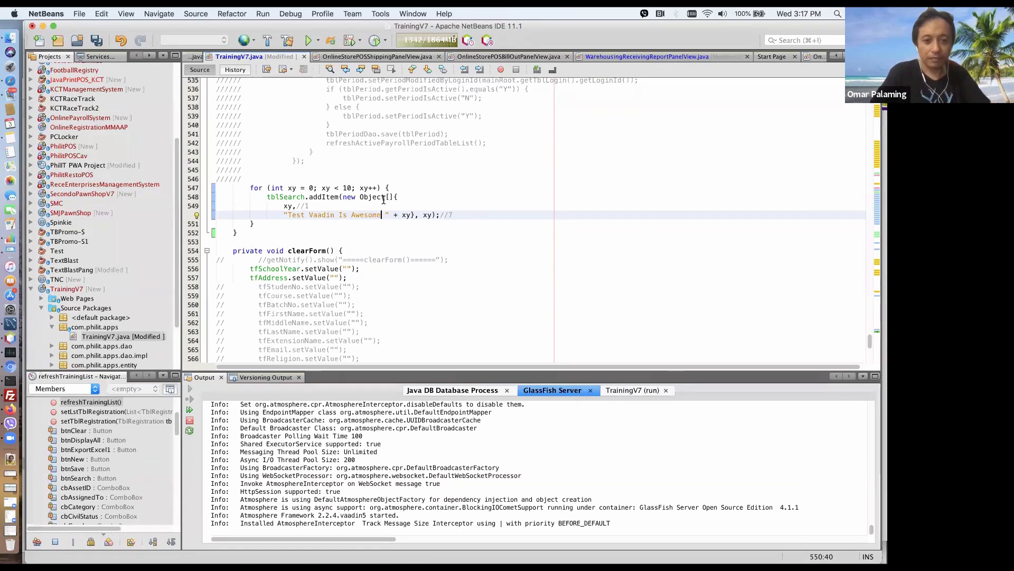
Make each row's first value xy plus System.currentTimeMillis()
{"action": "left_click", "coordinate": [296, 206]}
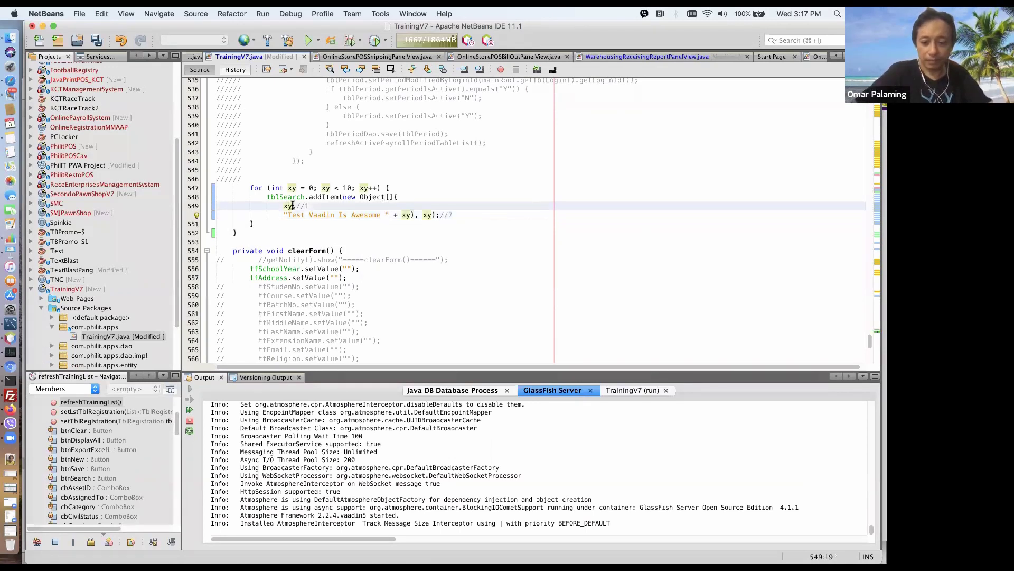
{"action": "type", "text": "+ ra"}
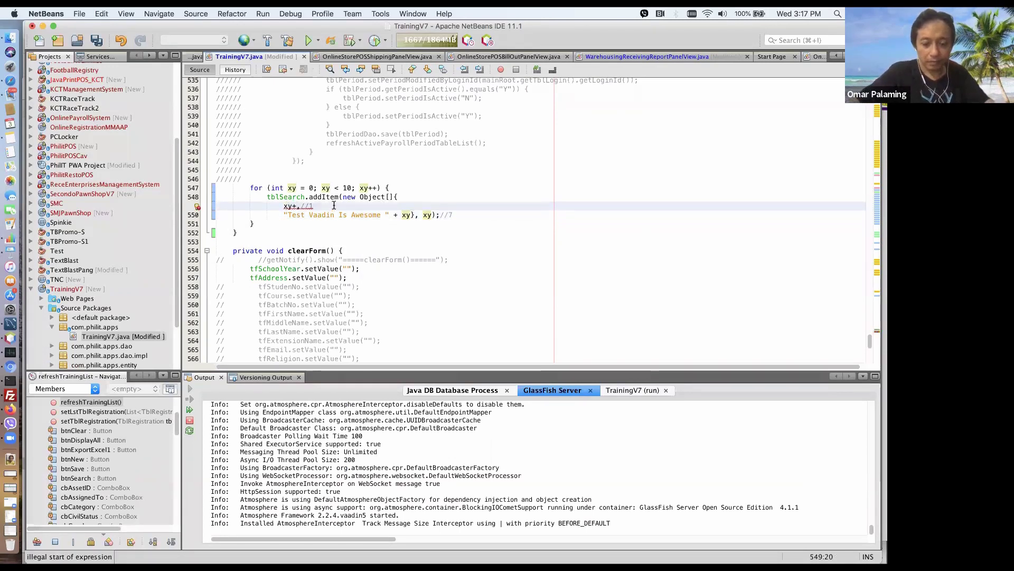
{"action": "type", "text": "nd"}
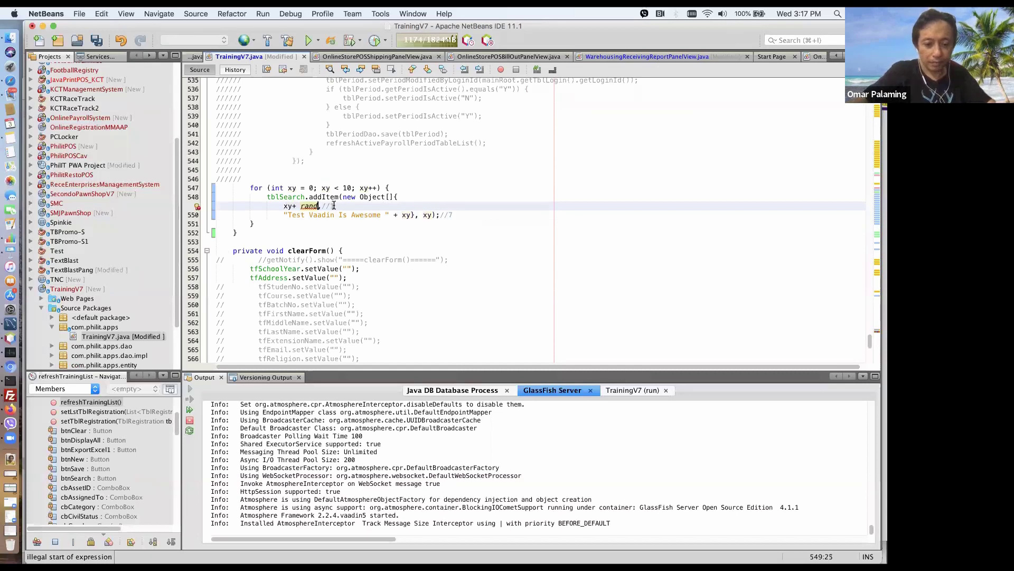
{"action": "key", "text": "BackSpace"}
{"action": "key", "text": "BackSpace"}
{"action": "key", "text": "BackSpace"}
{"action": "key", "text": "BackSpace"}
{"action": "type", "text": "math"}
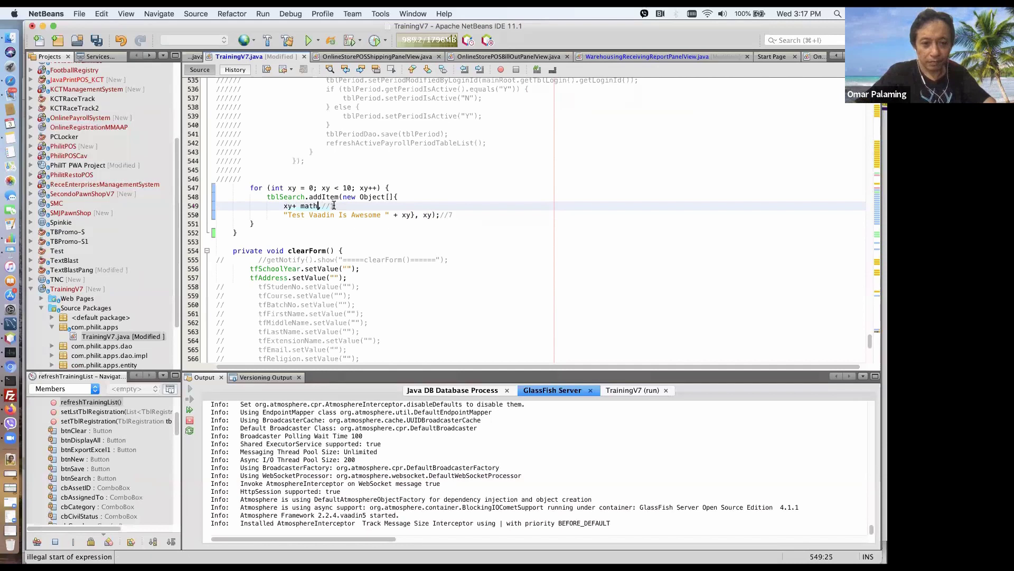
{"action": "key", "text": "BackSpace"}
{"action": "key", "text": "BackSpace"}
{"action": "key", "text": "BackSpace"}
{"action": "key", "text": "BackSpace"}
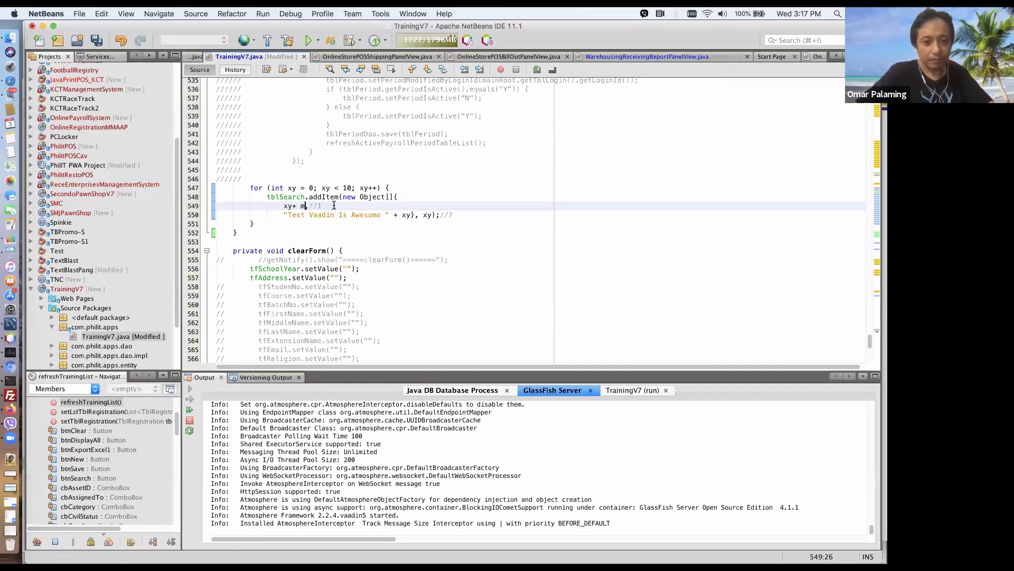
{"action": "key", "text": "BackSpace"}
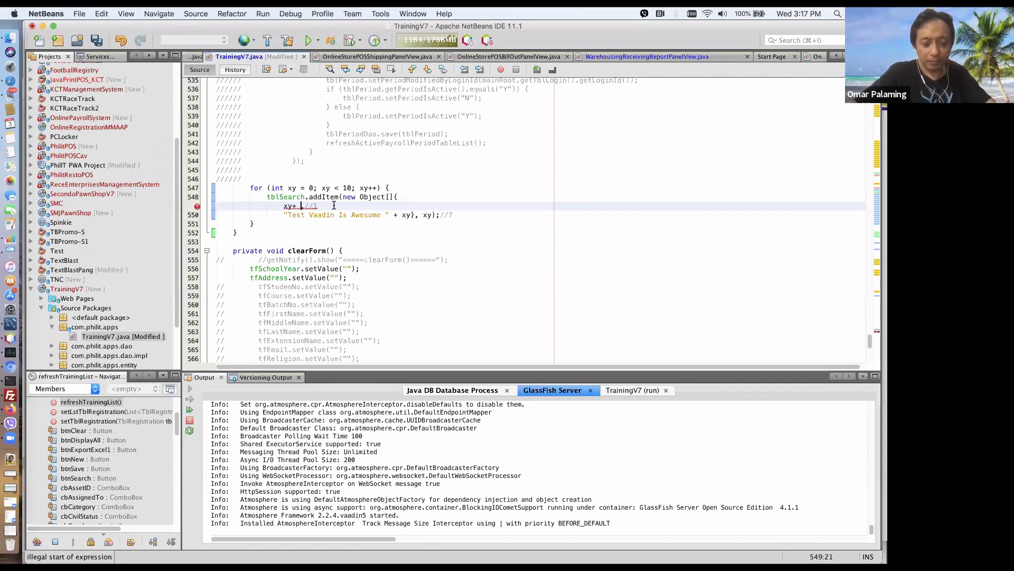
{"action": "type", "text": "System"}
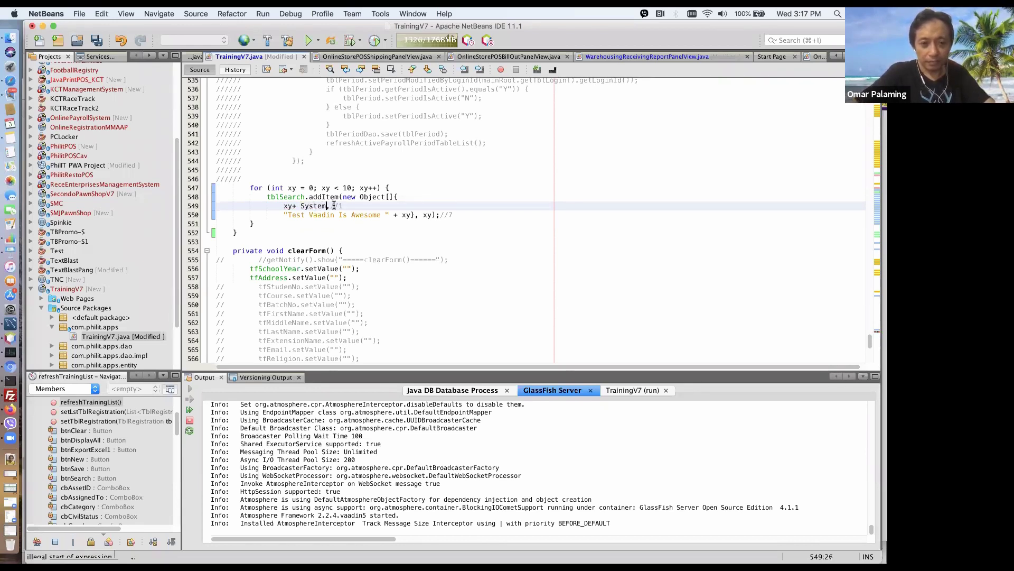
{"action": "type", "text": "out"}
{"action": "key", "text": "BackSpace"}
{"action": "key", "text": "BackSpace"}
{"action": "key", "text": "BackSpace"}
{"action": "key", "text": "BackSpace"}
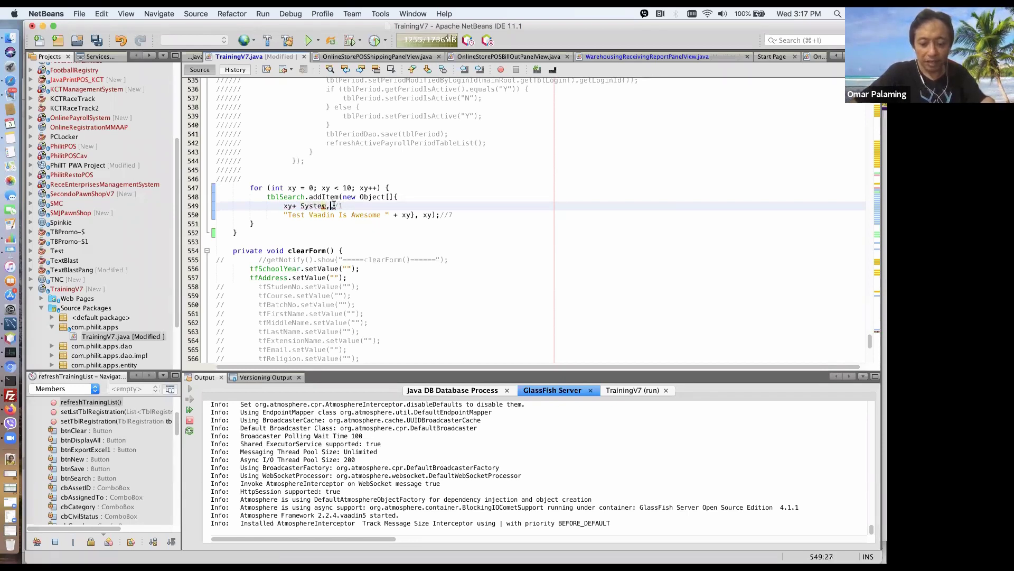
{"action": "key", "text": "ctrl+space"}
{"action": "key", "text": "Return"}
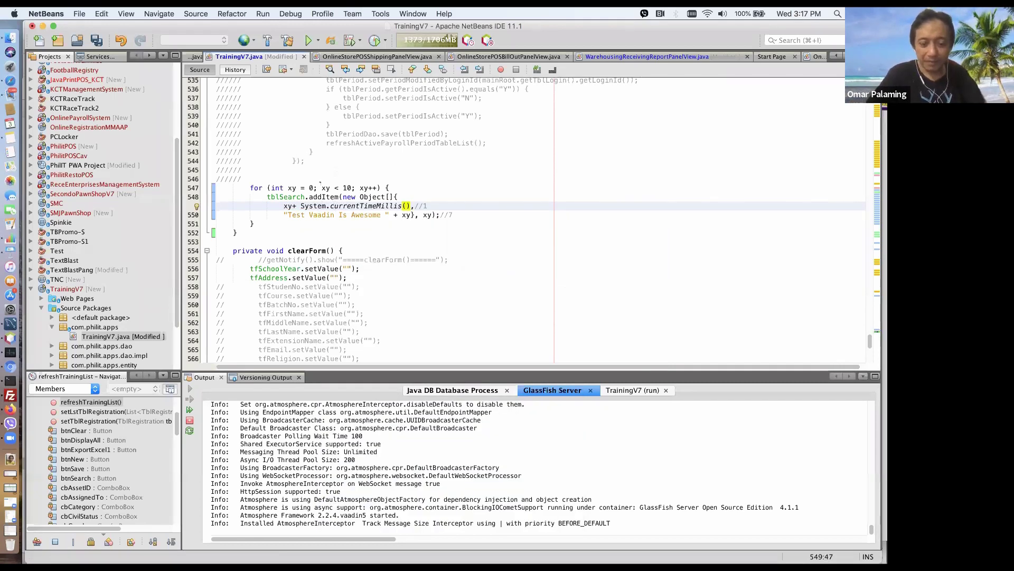
Review the edited for loop and save TrainingV7.java
{"action": "scroll", "coordinate": [320, 183], "scroll_direction": "up", "scroll_amount": 6}
{"action": "scroll", "coordinate": [336, 171], "scroll_direction": "down", "scroll_amount": 5}
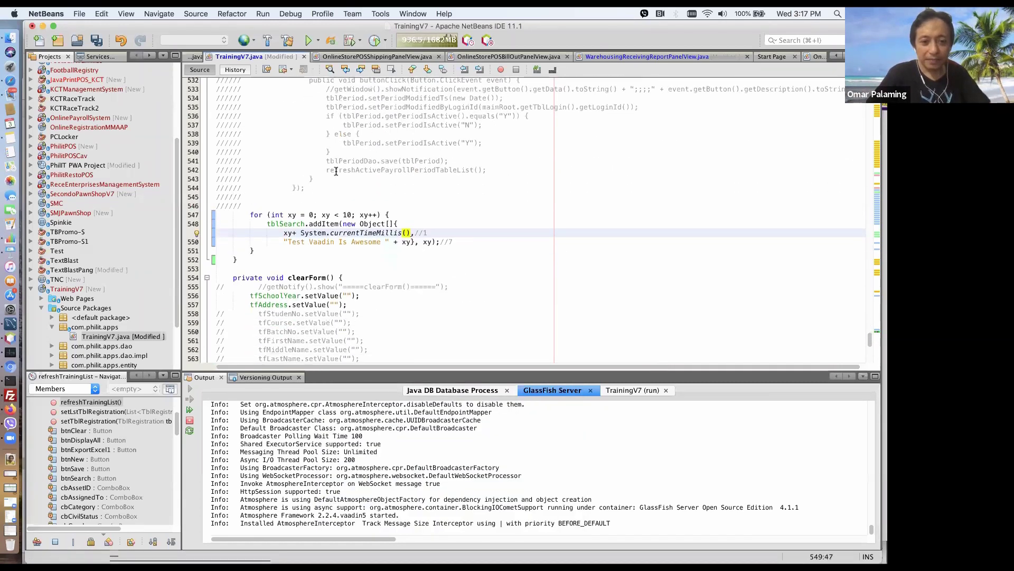
{"action": "scroll", "coordinate": [336, 171], "scroll_direction": "up", "scroll_amount": 5}
{"action": "key", "text": "super+s"}
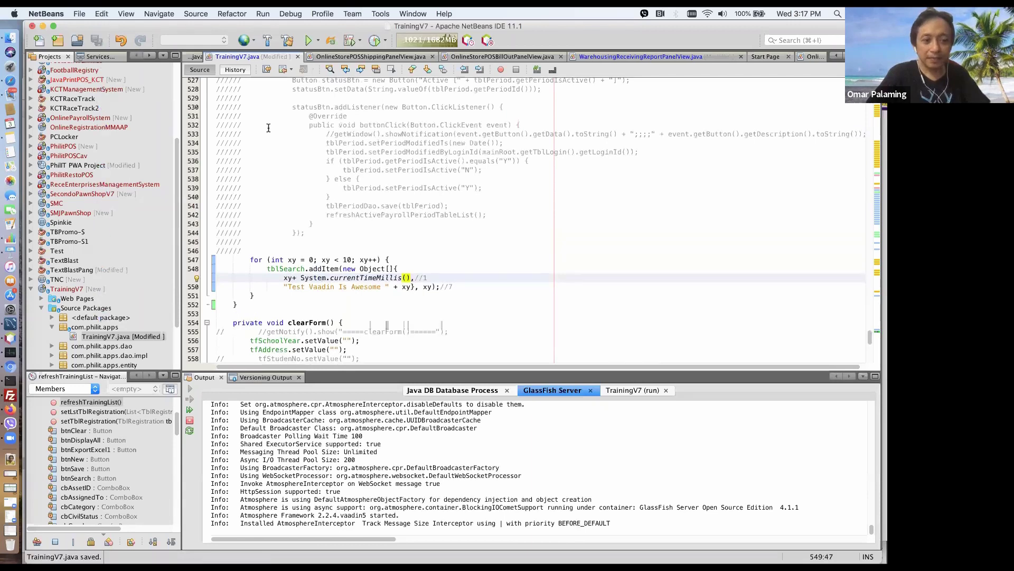
Change the for-loop bound on line 547 from 10 to 5 and save the file
{"action": "left_click", "coordinate": [384, 259]}
{"action": "double_click", "coordinate": [347, 259]}
{"action": "type", "text": "5"}
{"action": "key", "text": "super+s"}
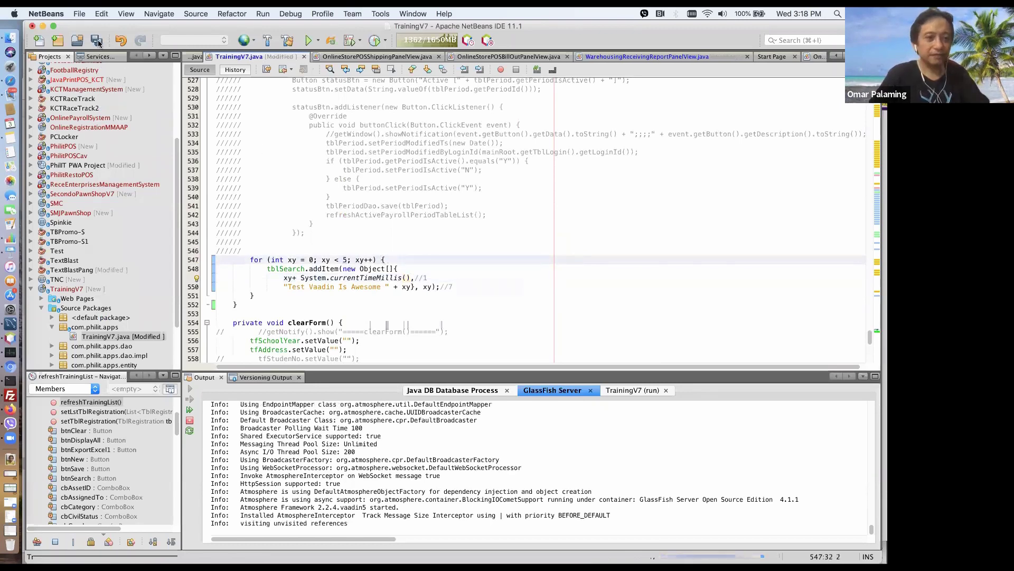
Scroll up to the panel title string on line 308
{"action": "scroll", "coordinate": [326, 197], "scroll_direction": "up", "scroll_amount": 5}
{"action": "scroll", "coordinate": [326, 197], "scroll_direction": "up", "scroll_amount": 15}
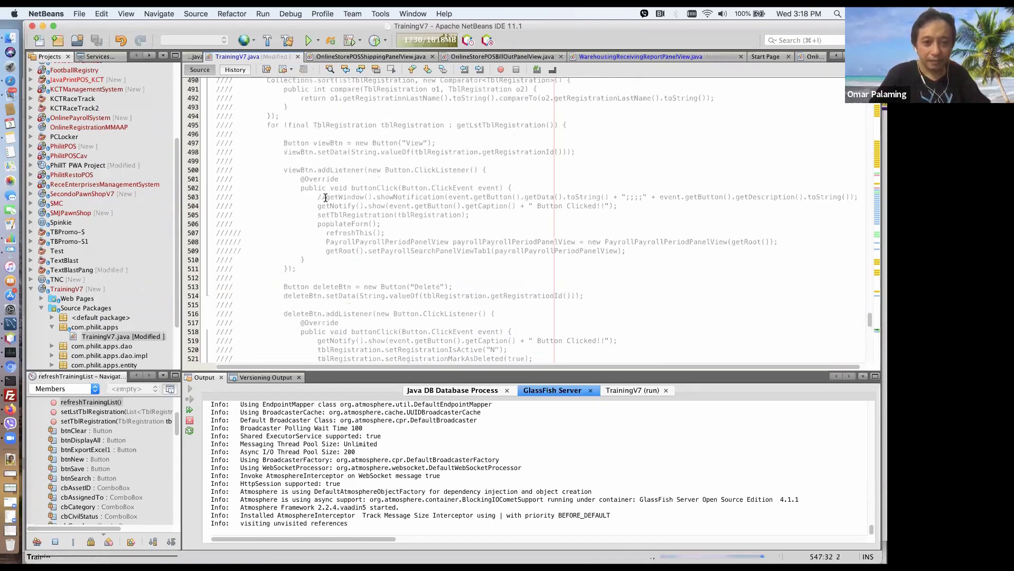
{"action": "scroll", "coordinate": [326, 197], "scroll_direction": "up", "scroll_amount": 10}
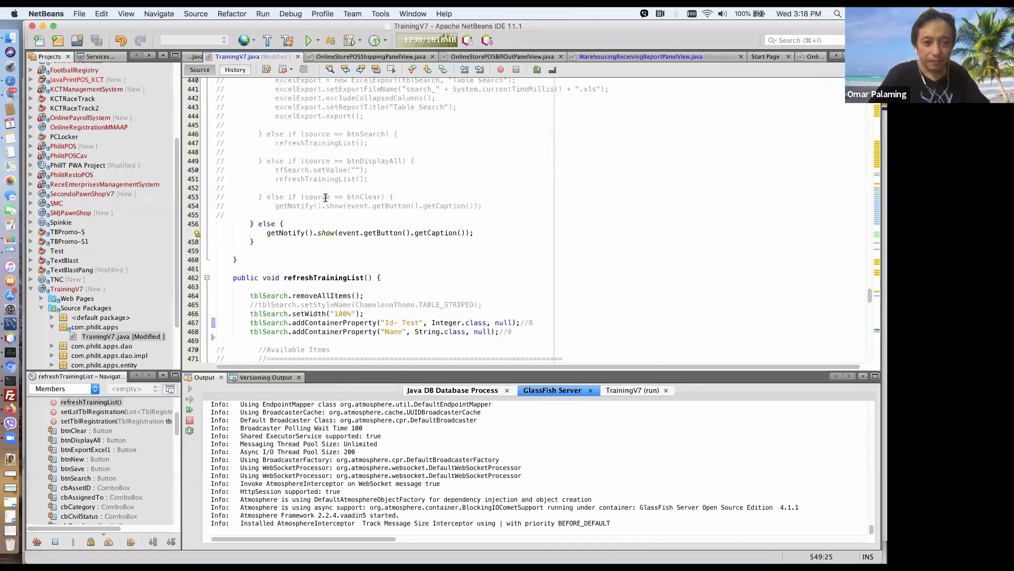
{"action": "scroll", "coordinate": [325, 197], "scroll_direction": "up", "scroll_amount": 20}
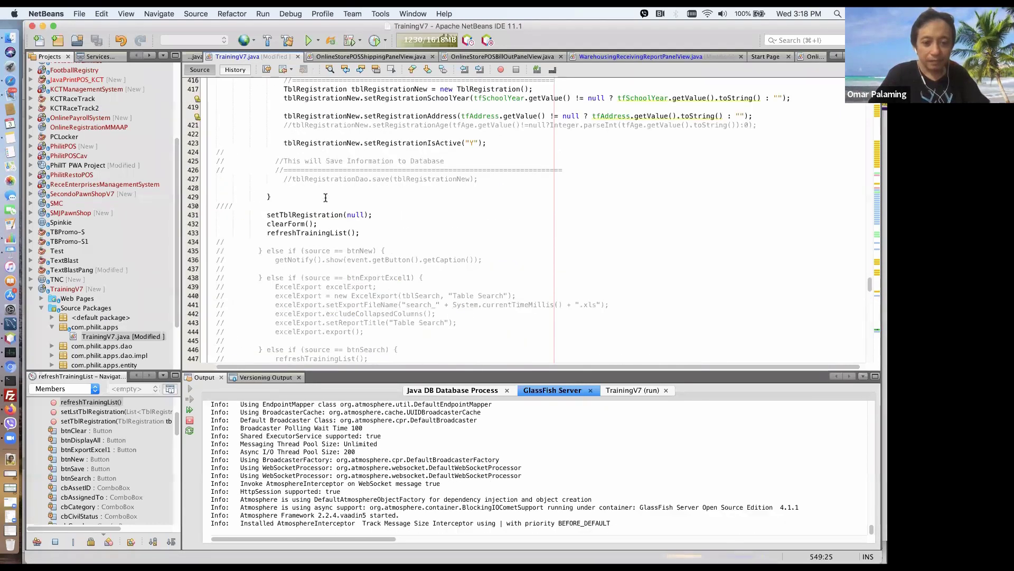
{"action": "scroll", "coordinate": [373, 285], "scroll_direction": "down", "scroll_amount": 8}
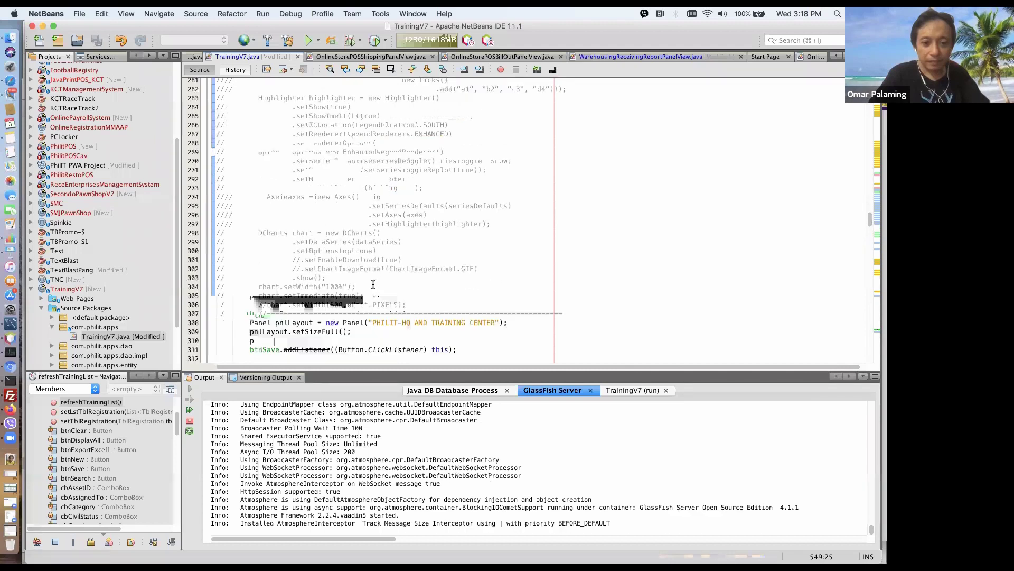
{"action": "left_click", "coordinate": [373, 287]}
Retitle the panel on line 308 to 'MMAAP-HQ ROCK AND TRAINING HARD' and save TrainingV7.java
{"action": "double_click", "coordinate": [397, 286]}
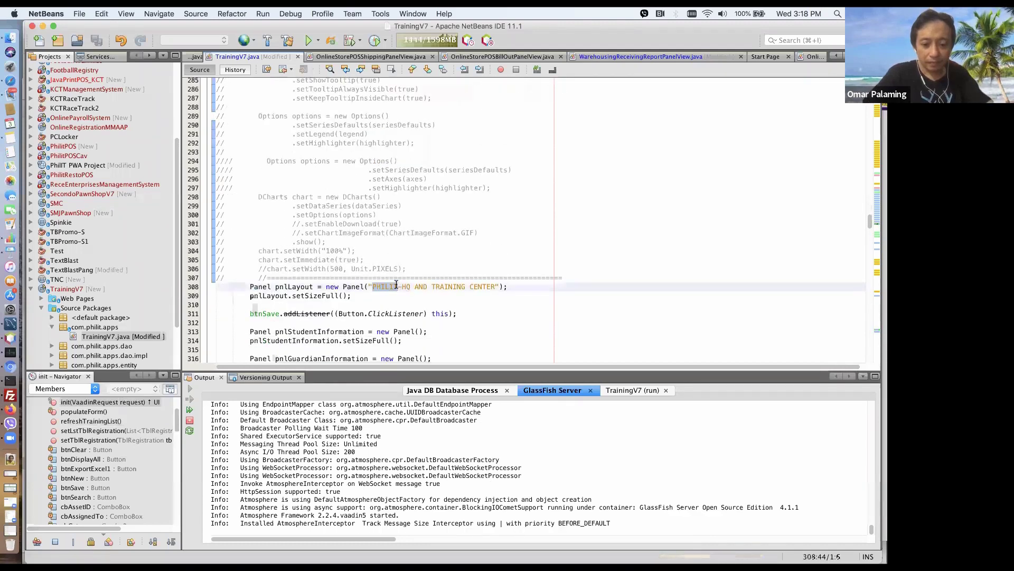
{"action": "type", "text": "MMAAP"}
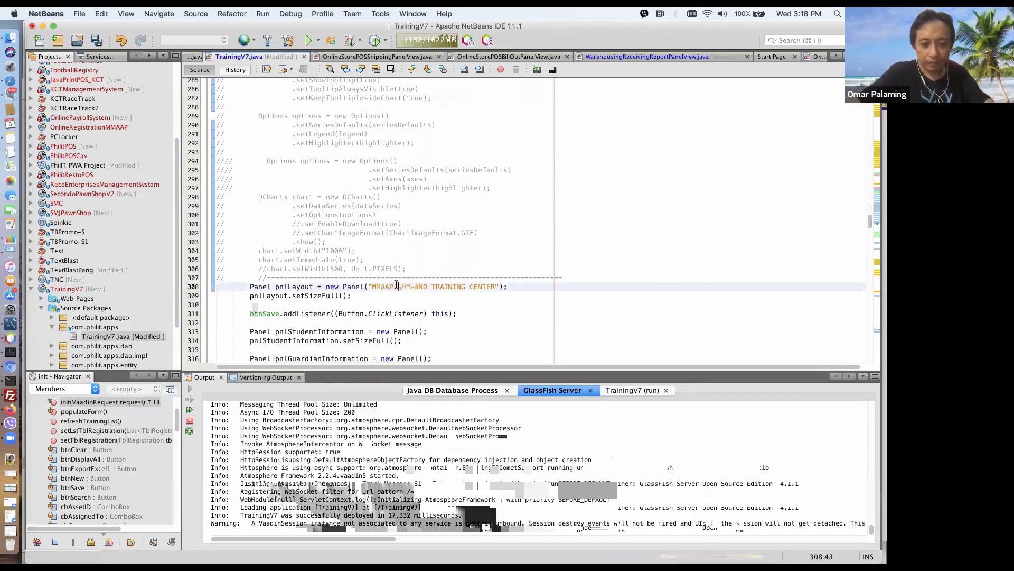
{"action": "key", "text": "Left"}
{"action": "type", "text": "HO"}
{"action": "type", "text": "TEL"}
{"action": "type", "text": "H"}
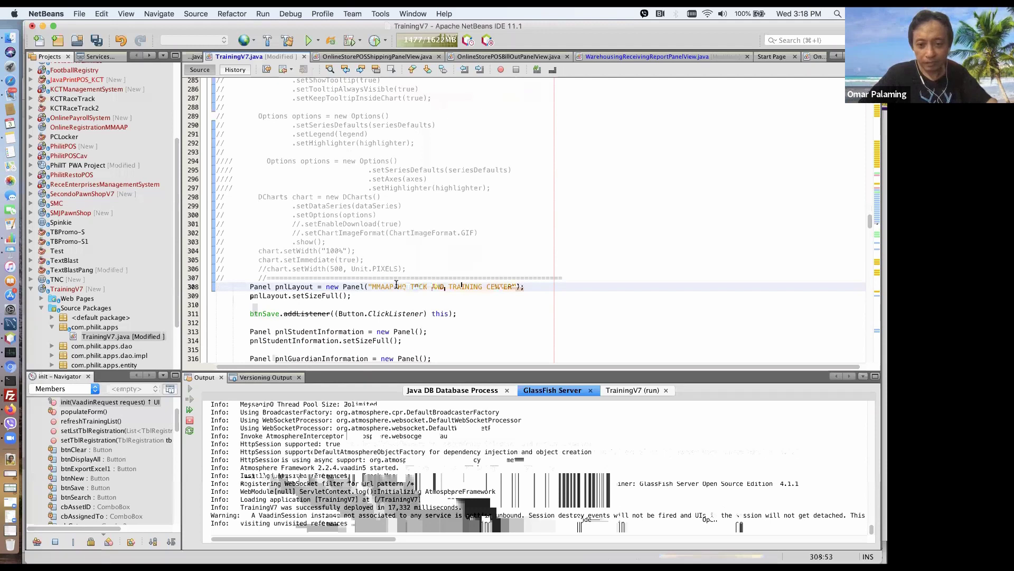
{"action": "key", "text": "BackSpace"}
{"action": "key", "text": "BackSpace"}
{"action": "key", "text": "BackSpace"}
{"action": "key", "text": "BackSpace"}
{"action": "key", "text": "BackSpace"}
{"action": "key", "text": "BackSpace"}
{"action": "type", "text": "HARD"}
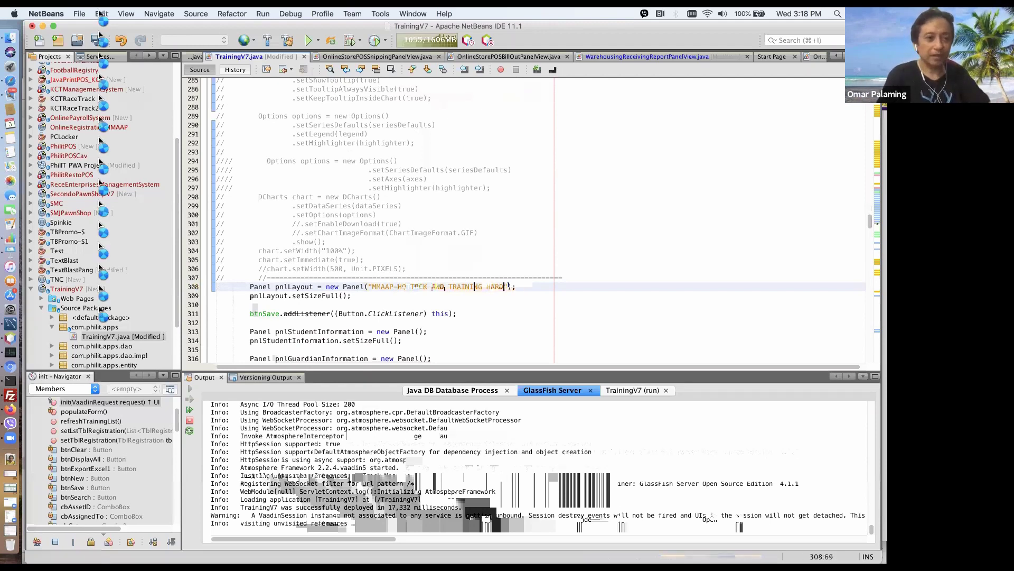
{"action": "left_click", "coordinate": [71, 289]}
{"action": "key", "text": "super+s"}
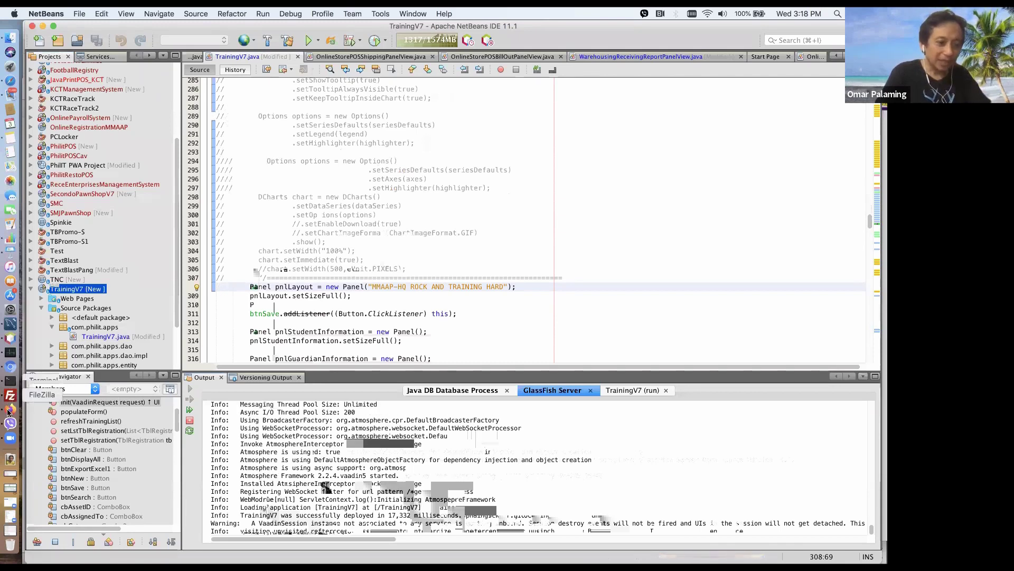
Look through the Firefox tabs: the local BareNaked page and the Facebook profile
{"action": "left_click", "coordinate": [35, 400]}
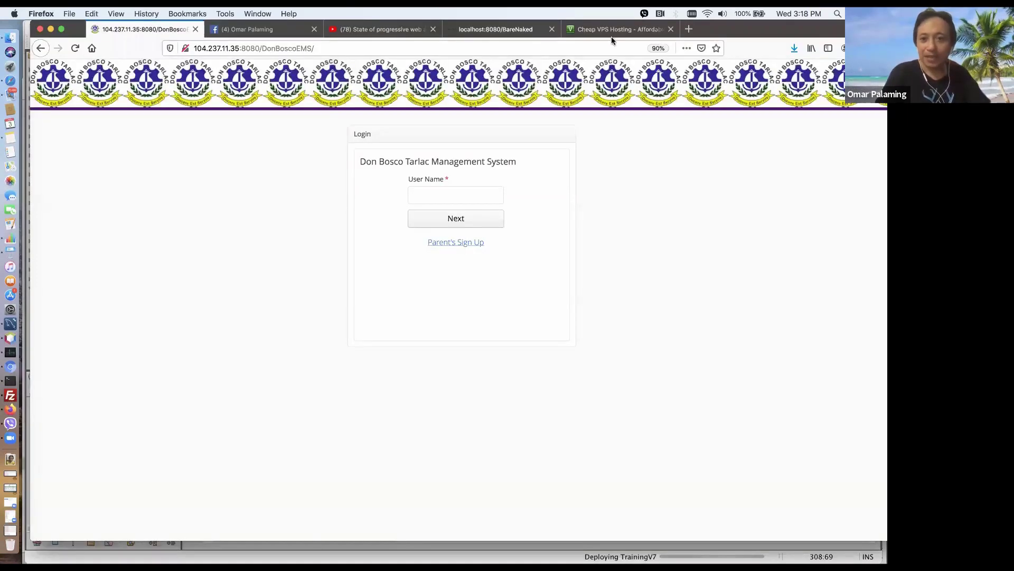
{"action": "left_click", "coordinate": [520, 31]}
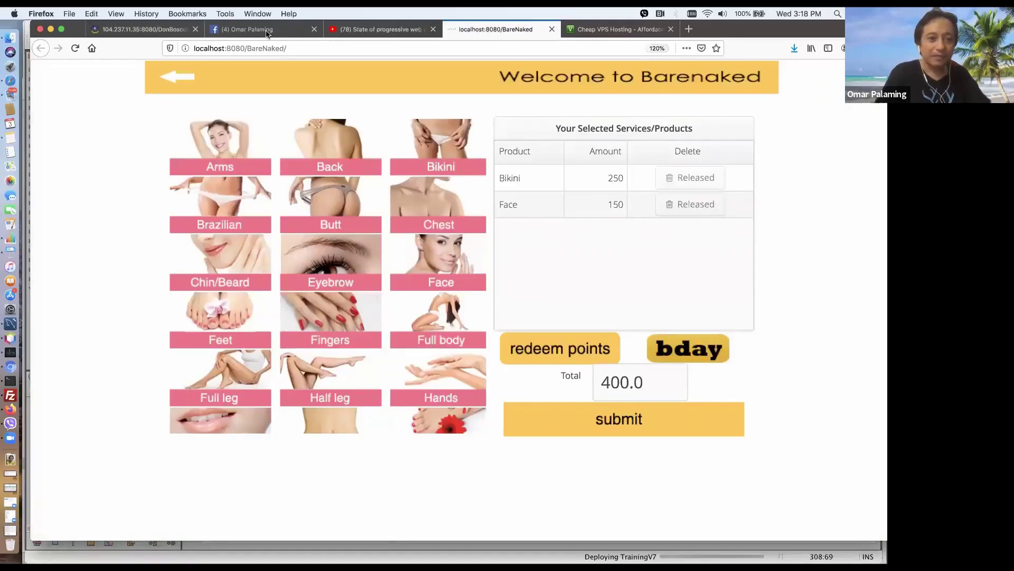
{"action": "key", "text": "super+2"}
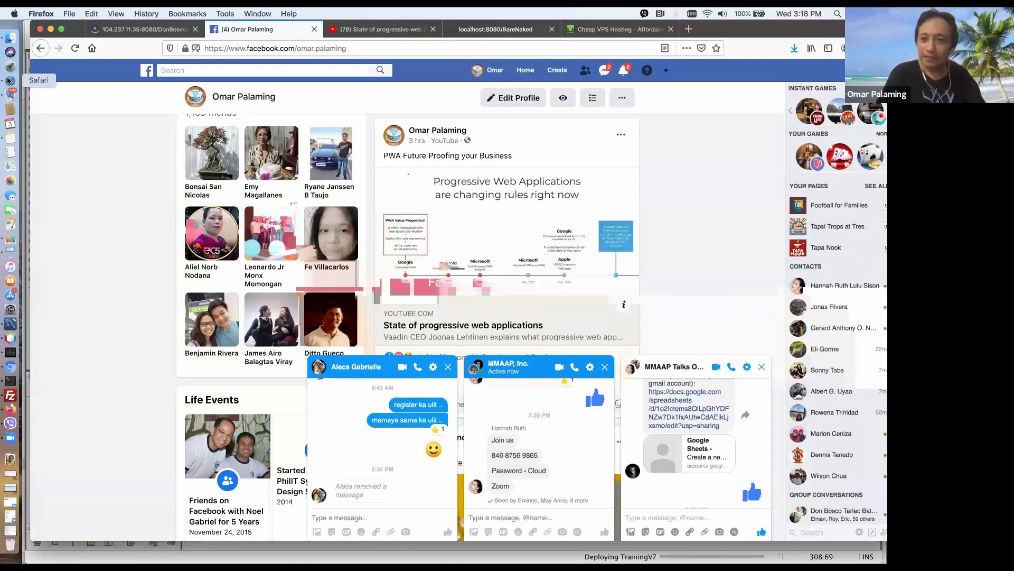
Check the GlassFish deployed applications page, then bring up Safari showing the TrainingV7 page
{"action": "left_click", "coordinate": [10, 367]}
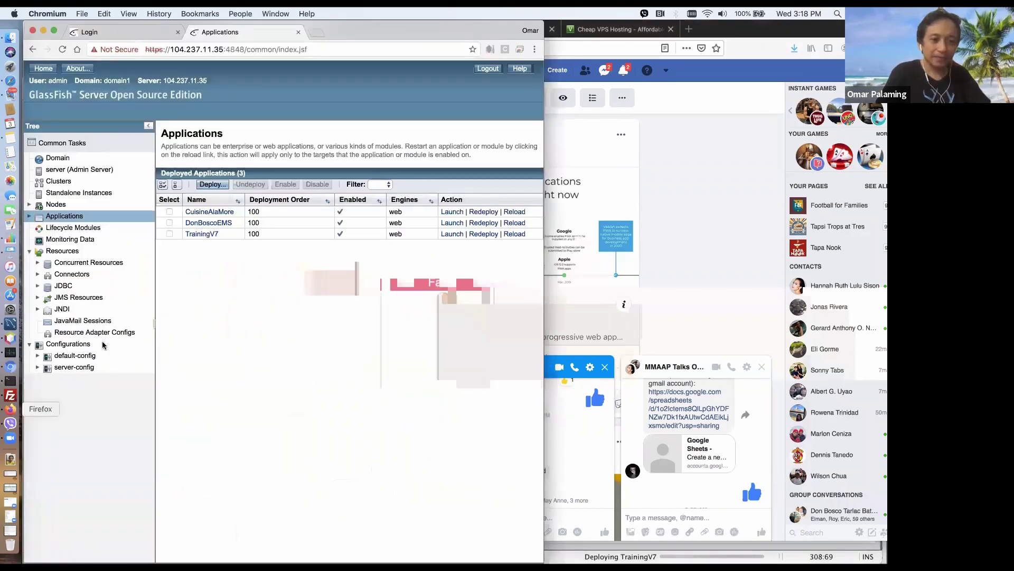
{"action": "key", "text": "super+Tab"}
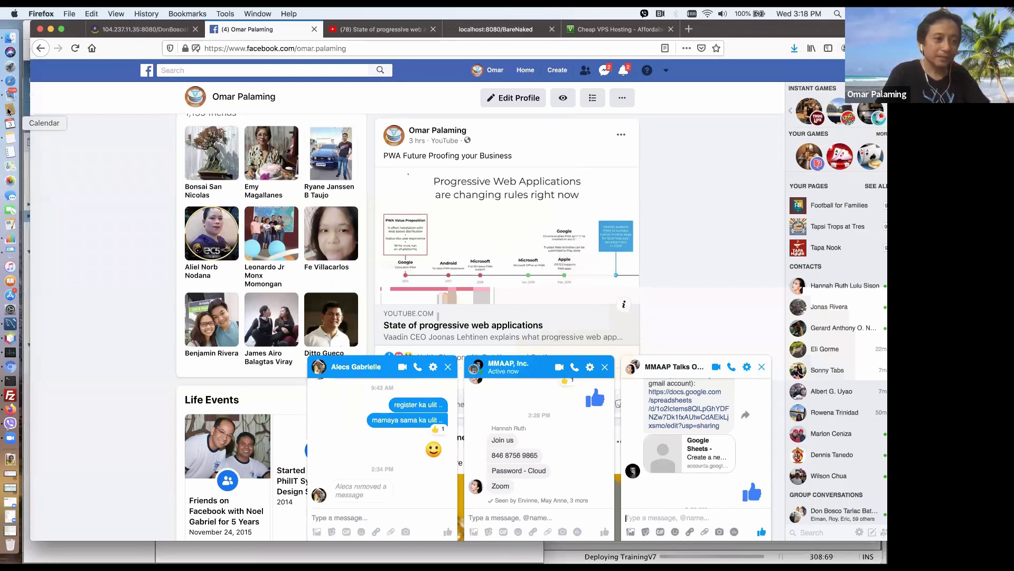
{"action": "left_click", "coordinate": [10, 82]}
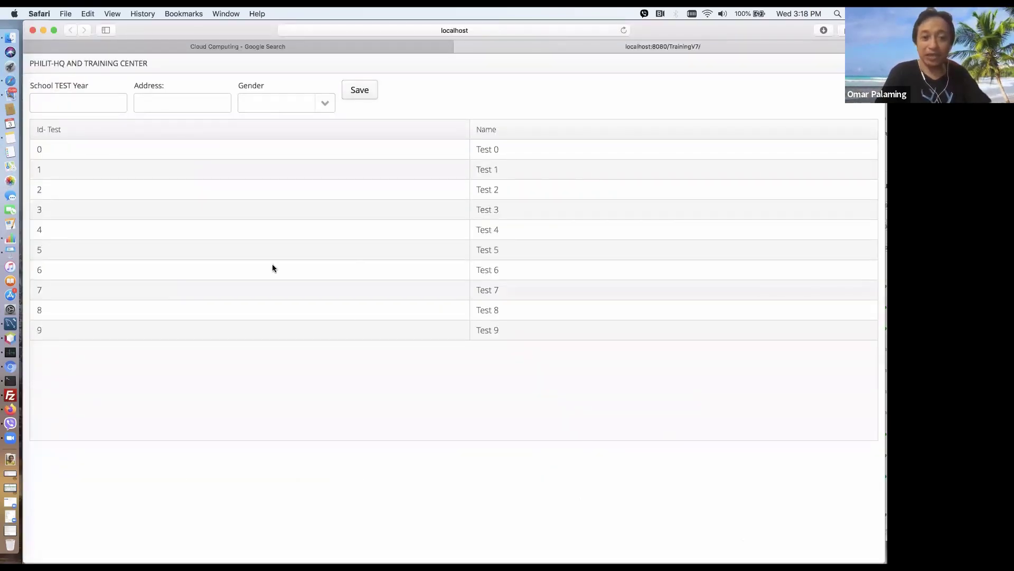
Close the Cloud Computing search tab in Safari
{"action": "left_click", "coordinate": [35, 45]}
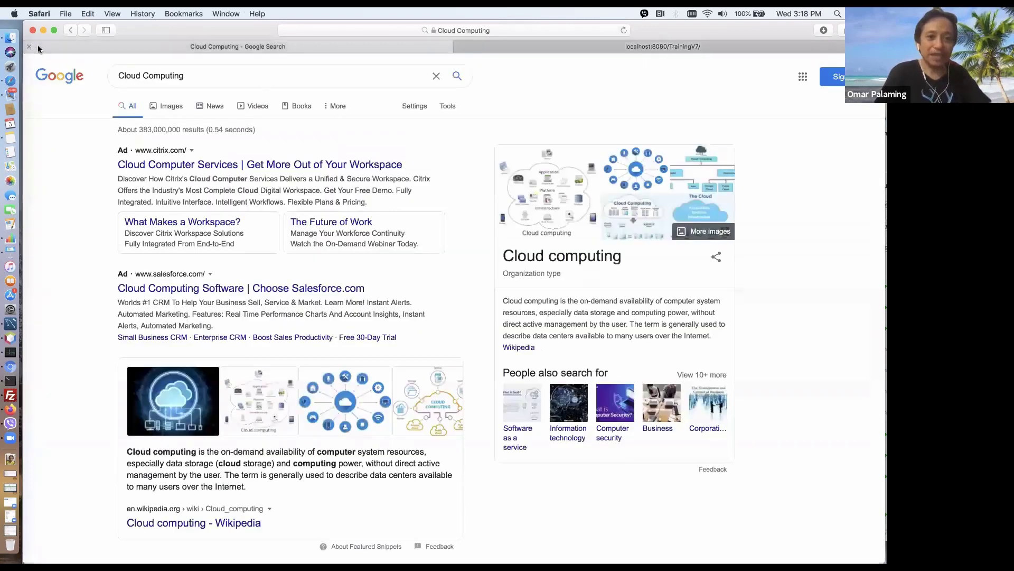
{"action": "key", "text": "super+w"}
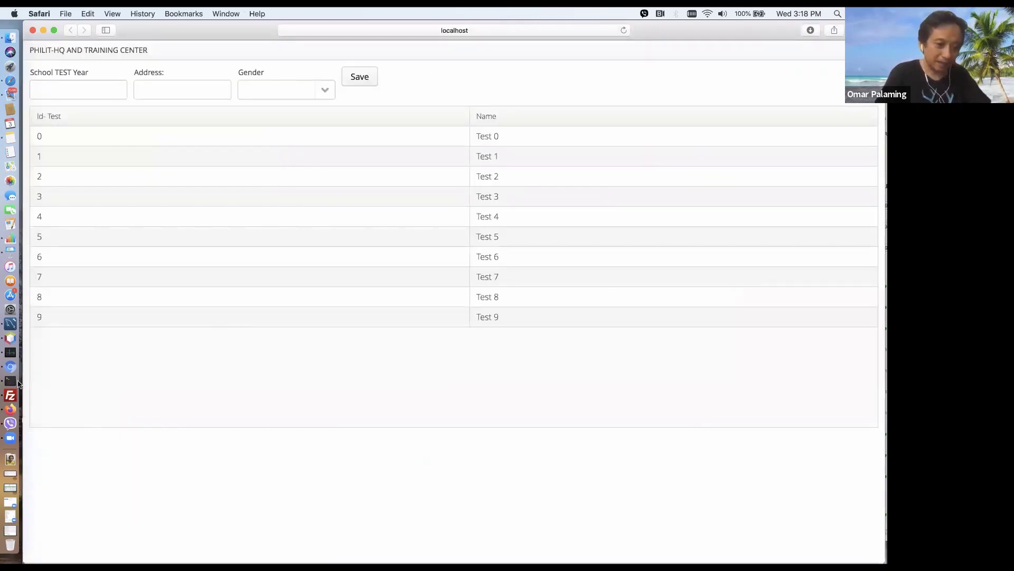
{"action": "left_click", "coordinate": [10, 338]}
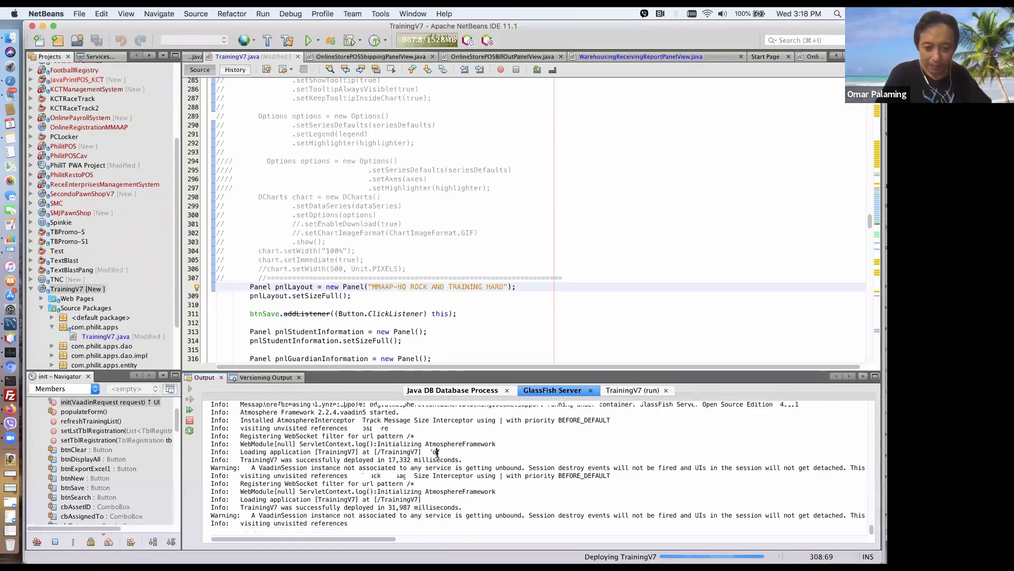
Reload the localhost TrainingV7 page, then return to NetBeans
{"action": "left_click", "coordinate": [10, 81]}
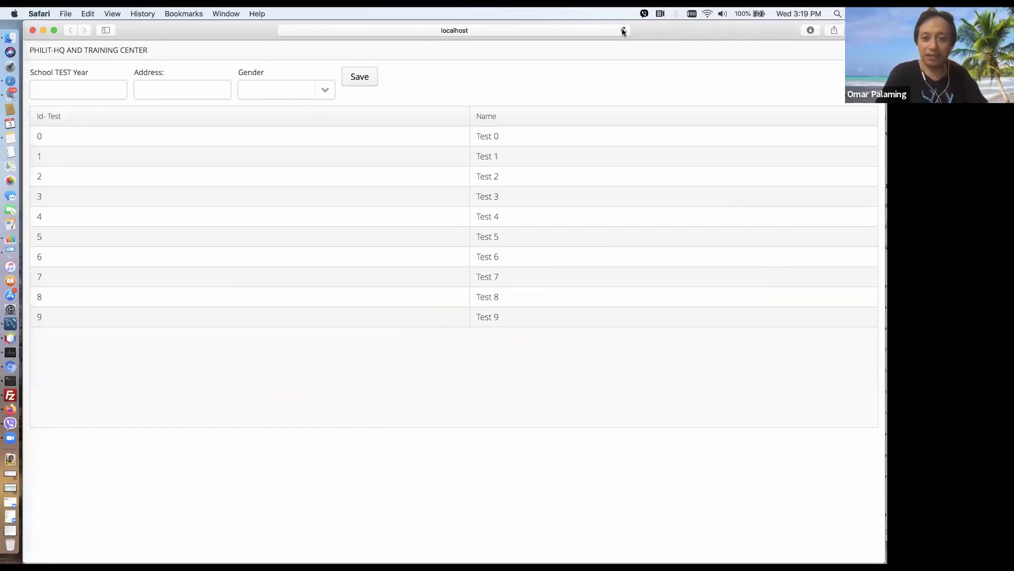
{"action": "left_click", "coordinate": [623, 30]}
{"action": "left_click", "coordinate": [449, 31]}
{"action": "left_click", "coordinate": [10, 338]}
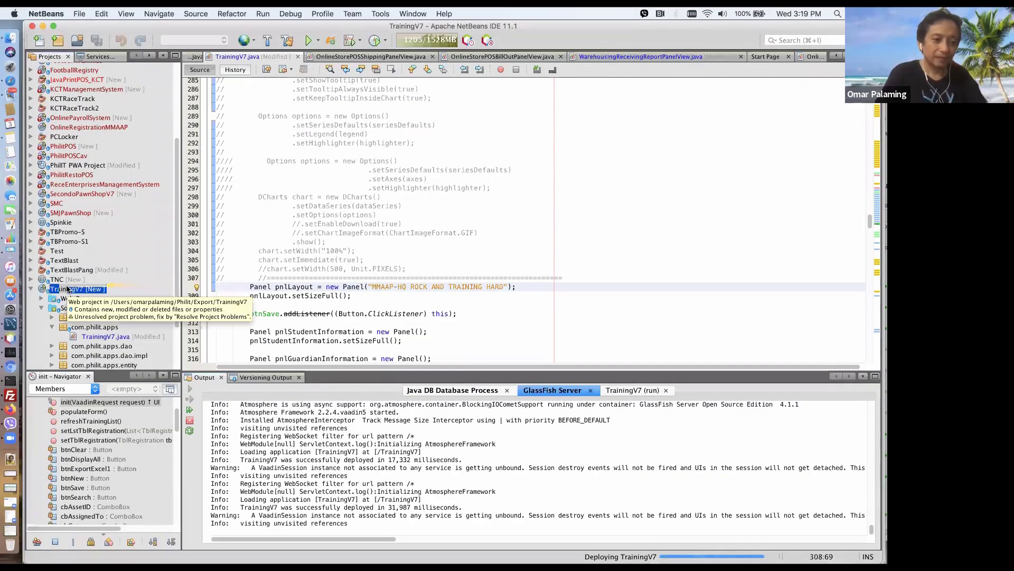
Run the TrainingV7 project and follow the GlassFish Server log in an enlarged Output panel
{"action": "double_click", "coordinate": [67, 288]}
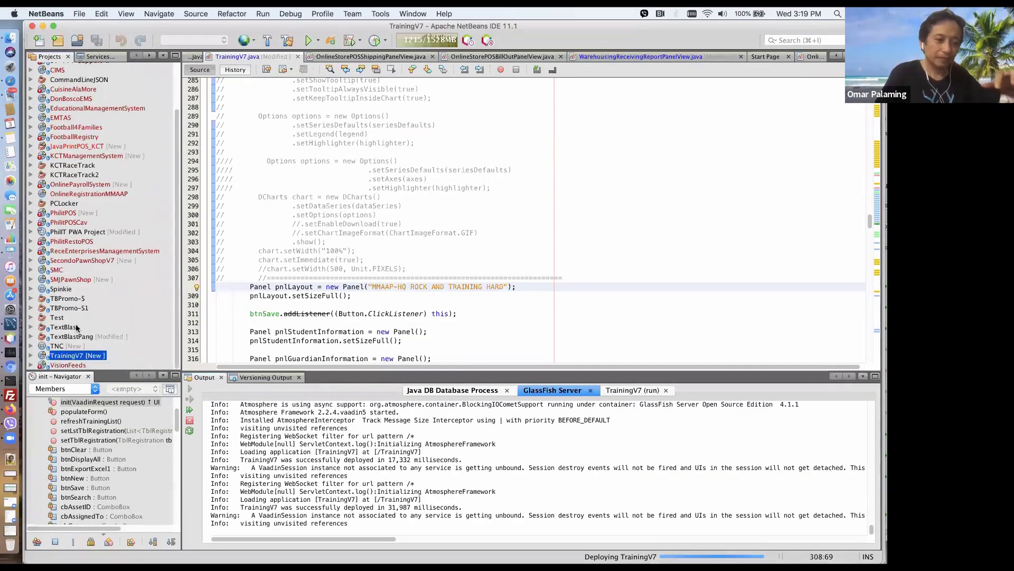
{"action": "right_click", "coordinate": [81, 357]}
{"action": "left_click", "coordinate": [96, 350]}
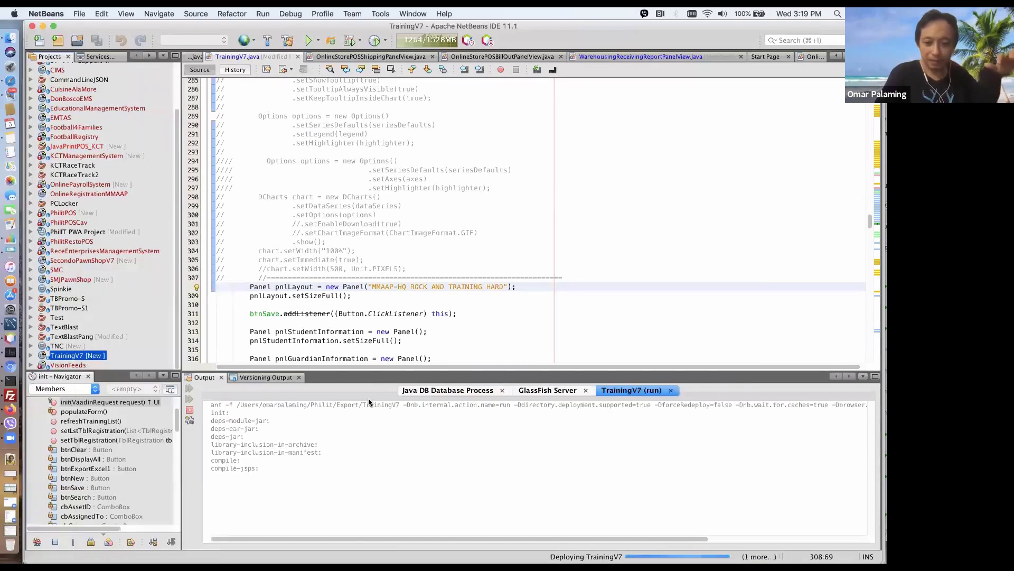
{"action": "left_click", "coordinate": [535, 392]}
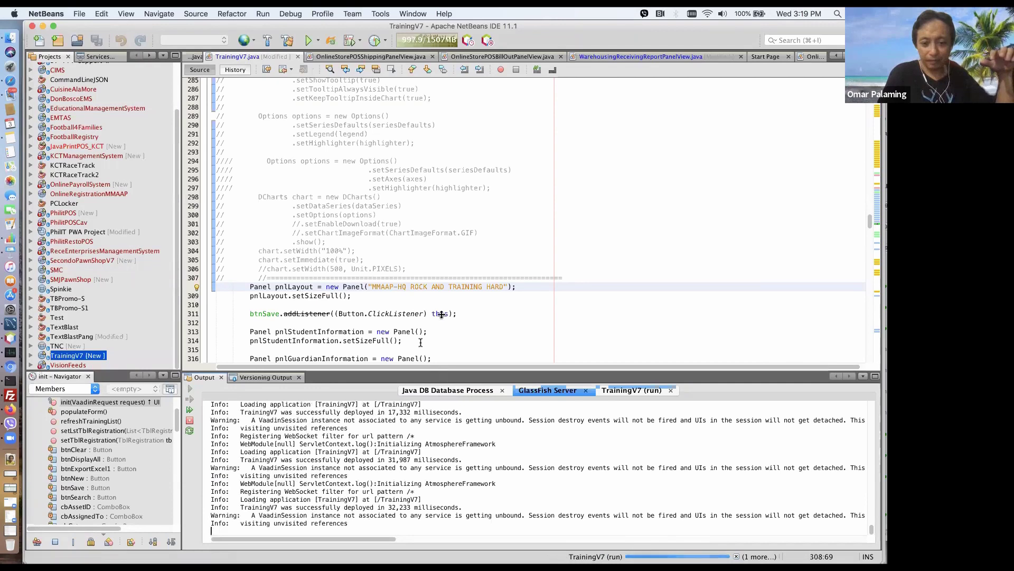
{"action": "left_click_drag", "start_coordinate": [443, 373], "coordinate": [436, 312]}
{"action": "left_click_drag", "start_coordinate": [434, 267], "coordinate": [434, 264]}
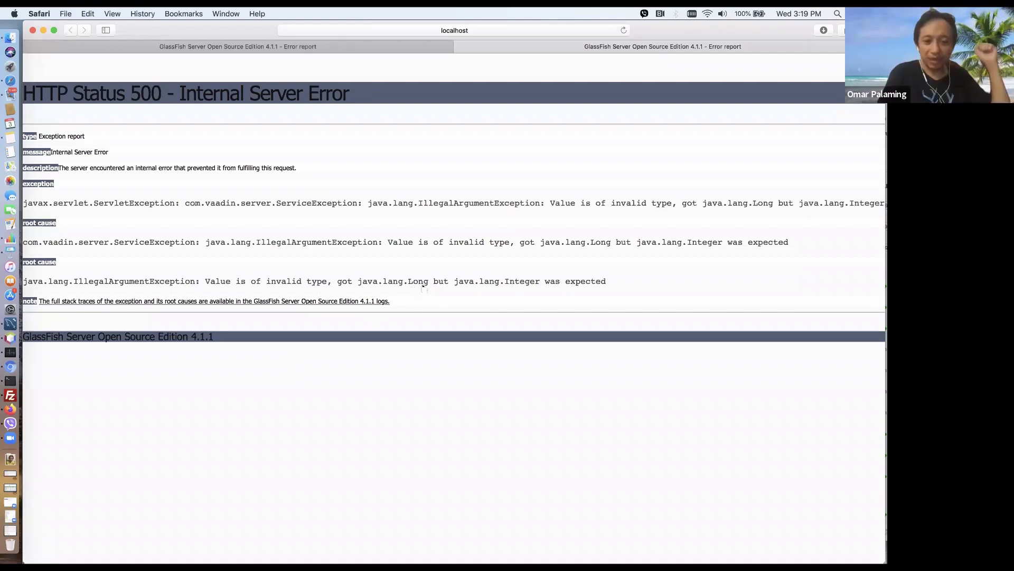
Shrink the output log and scroll TrainingV7.java to the tblSearch.addItem loop near line 547
{"action": "left_click", "coordinate": [10, 338]}
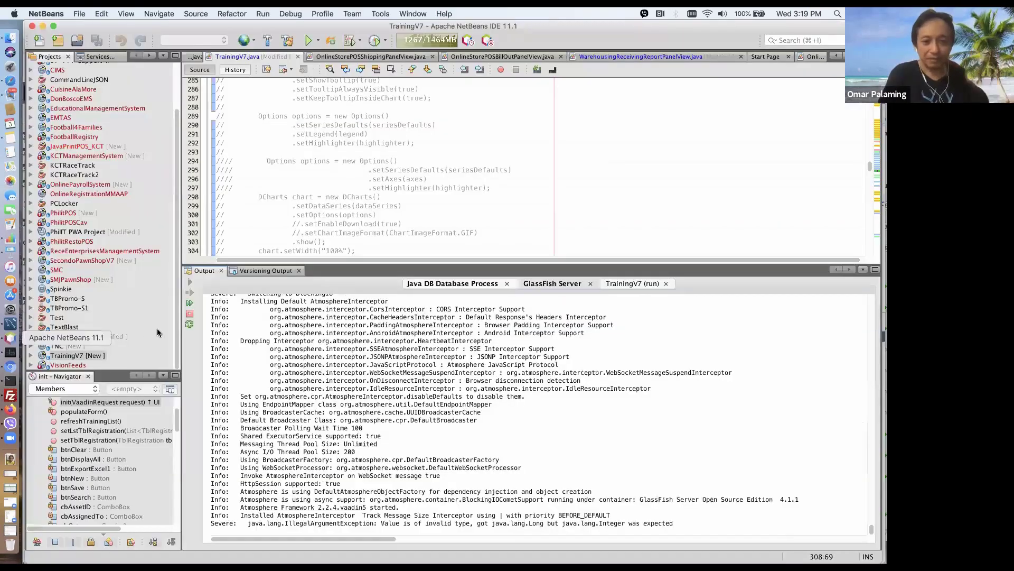
{"action": "scroll", "coordinate": [422, 203], "scroll_direction": "down", "scroll_amount": 15}
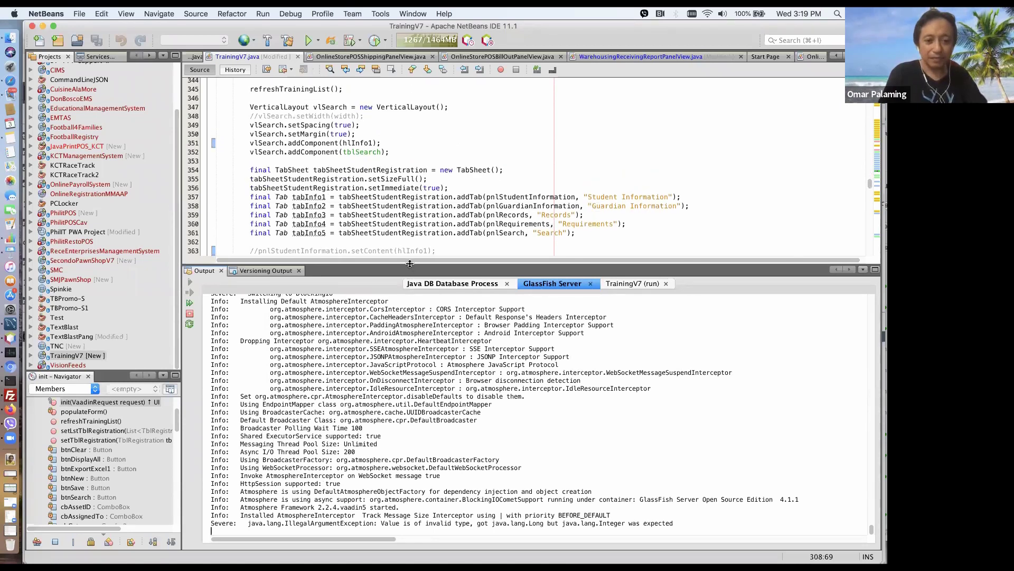
{"action": "left_click_drag", "start_coordinate": [411, 265], "coordinate": [412, 378]}
{"action": "scroll", "coordinate": [419, 294], "scroll_direction": "down", "scroll_amount": 13}
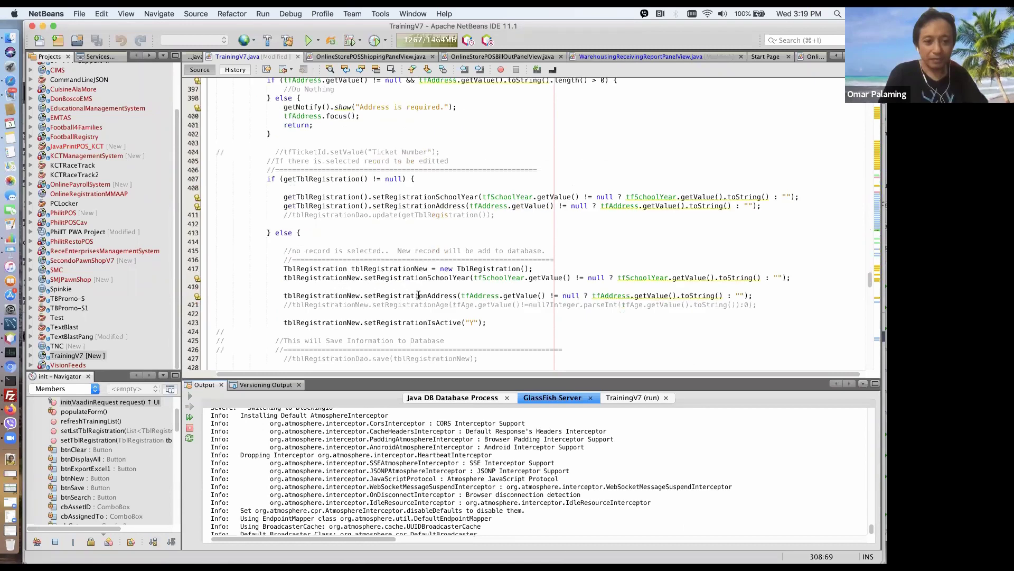
{"action": "scroll", "coordinate": [418, 294], "scroll_direction": "down", "scroll_amount": 15}
{"action": "scroll", "coordinate": [418, 295], "scroll_direction": "down", "scroll_amount": 20}
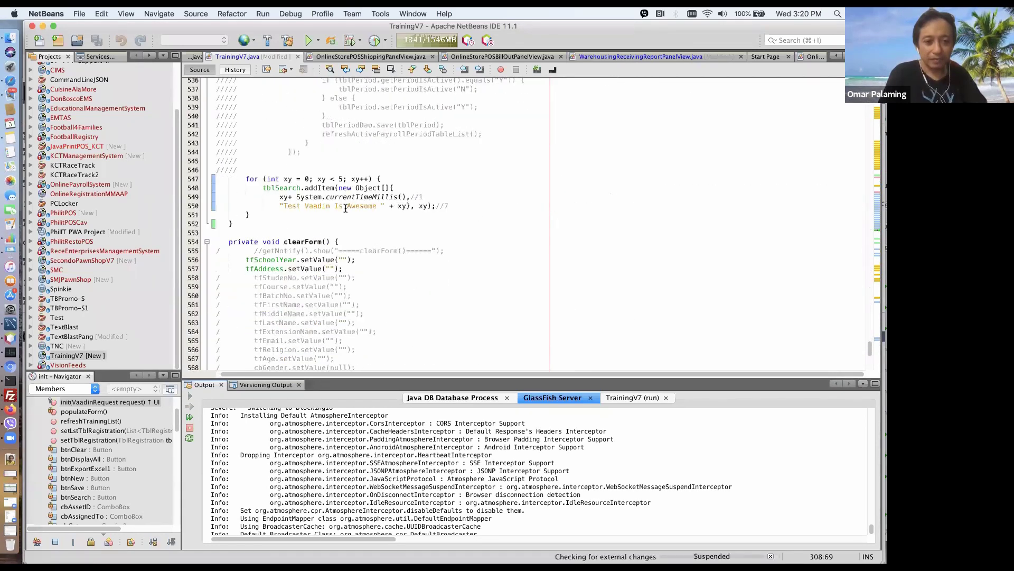
Start wrapping the Id value on line 549 in a parseInt() call
{"action": "left_click", "coordinate": [298, 195]}
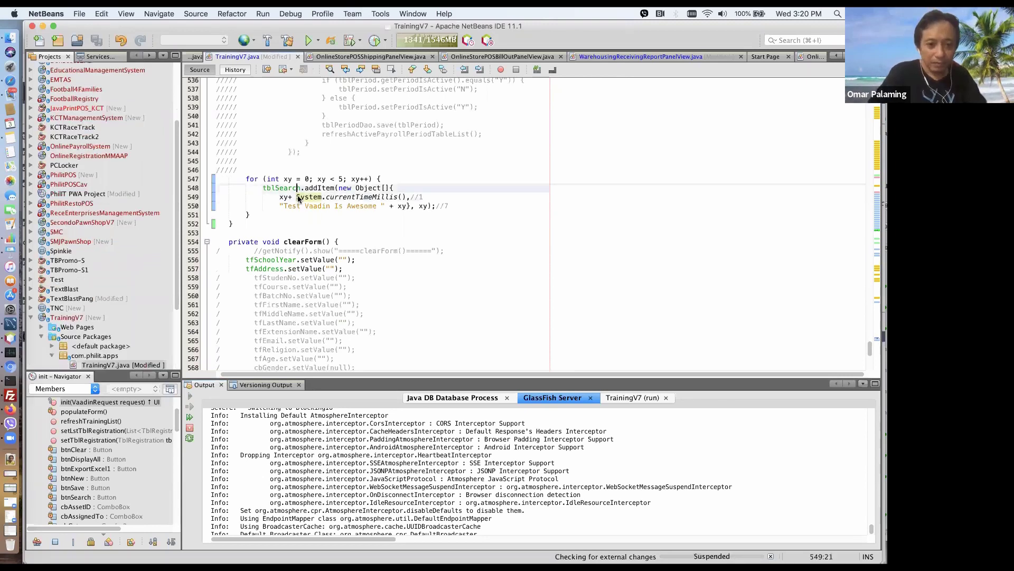
{"action": "key", "text": "Up"}
{"action": "key", "text": "Right"}
{"action": "key", "text": "Right"}
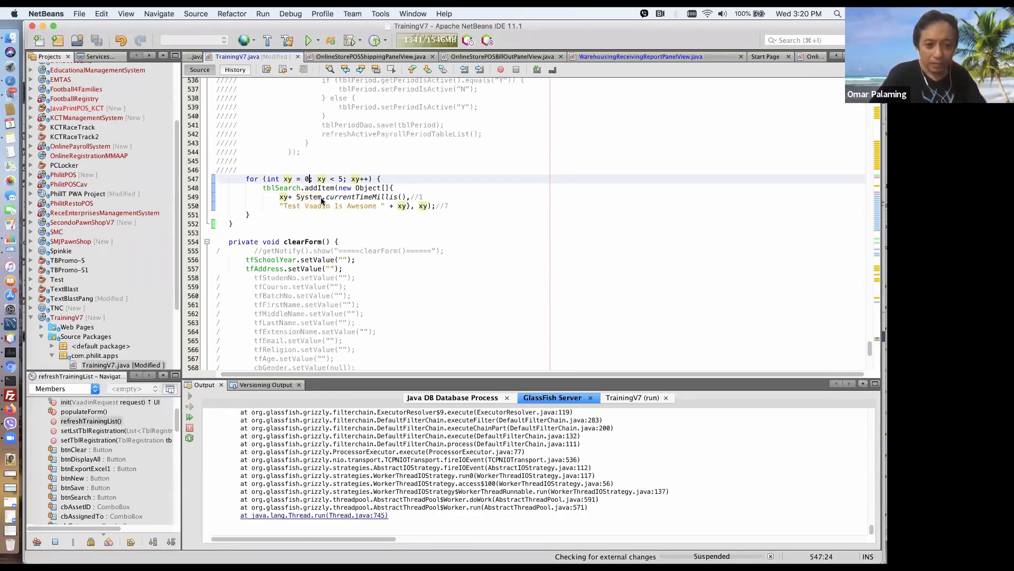
{"action": "left_click", "coordinate": [384, 196]}
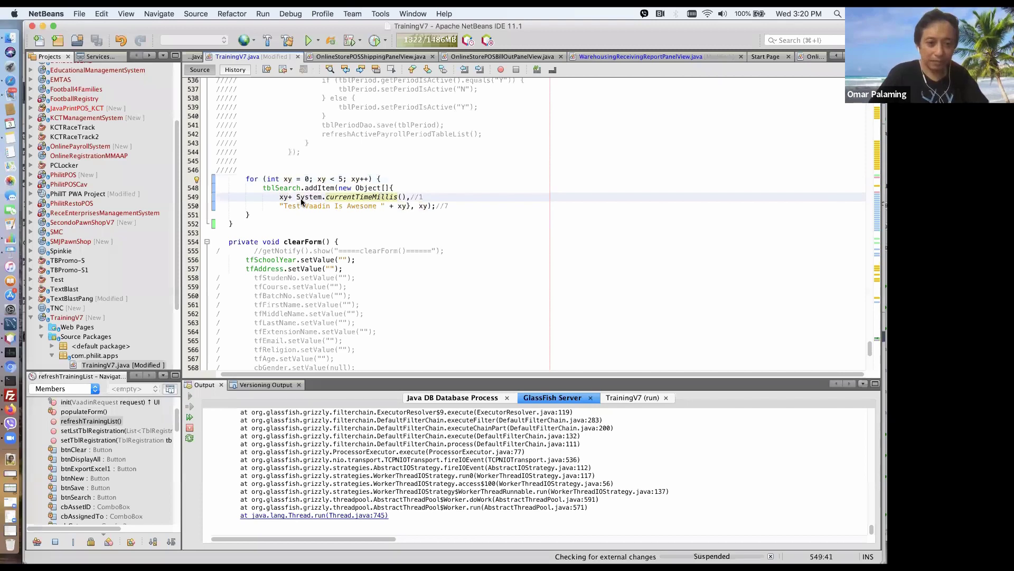
{"action": "type", "text": "Long."}
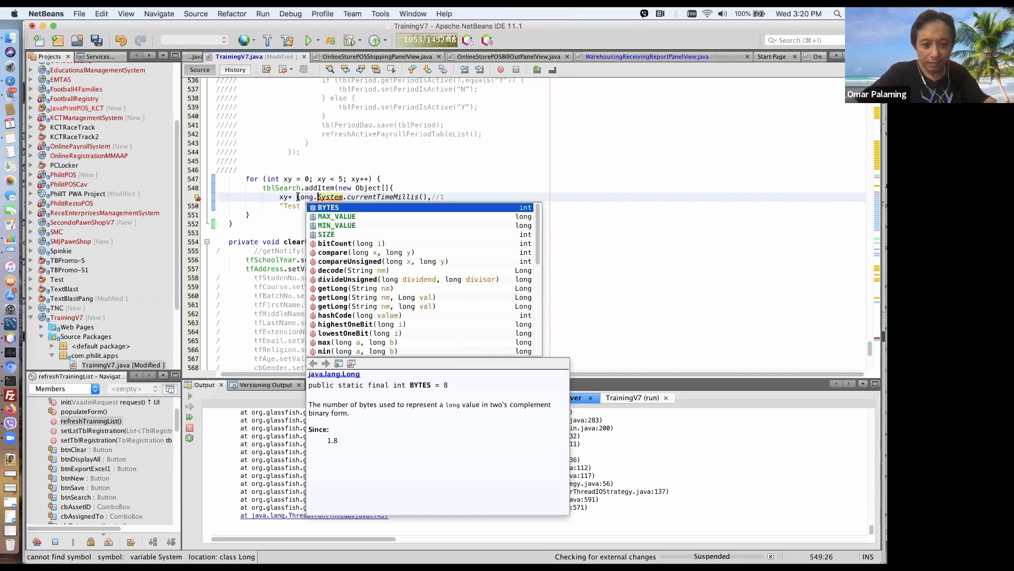
{"action": "key", "text": "Escape"}
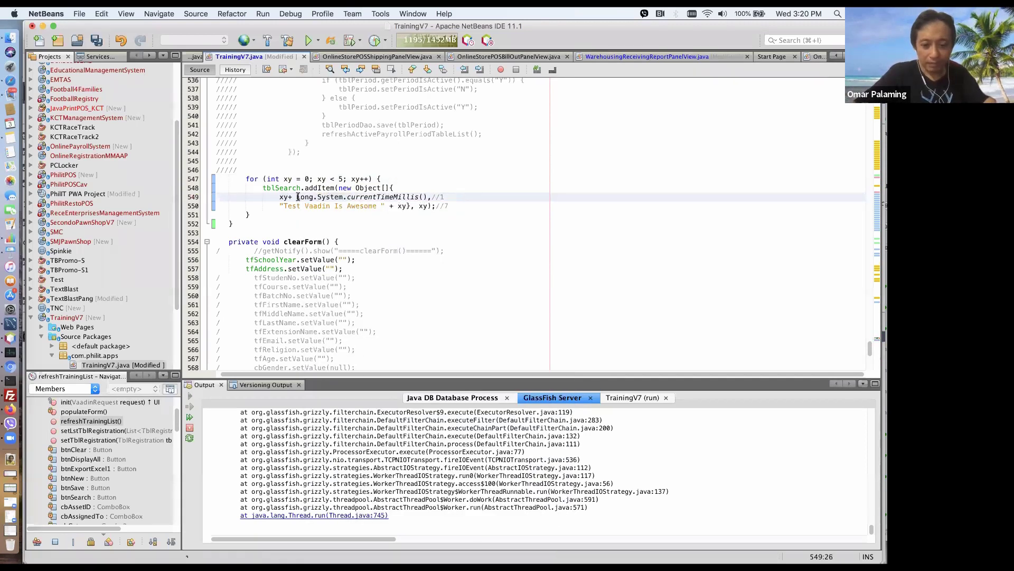
{"action": "type", "text": "parseIn"}
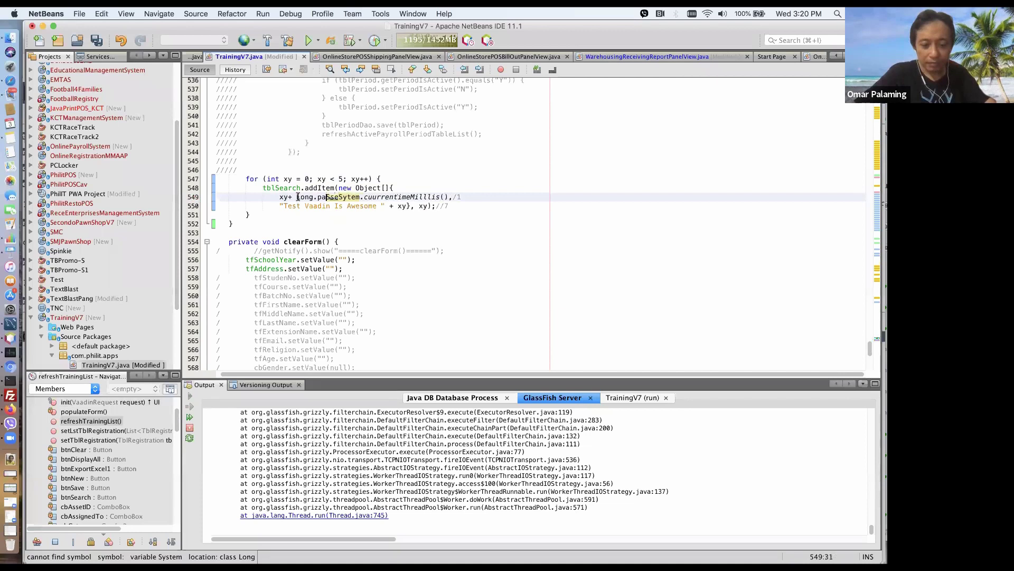
{"action": "type", "text": "t(Sys"}
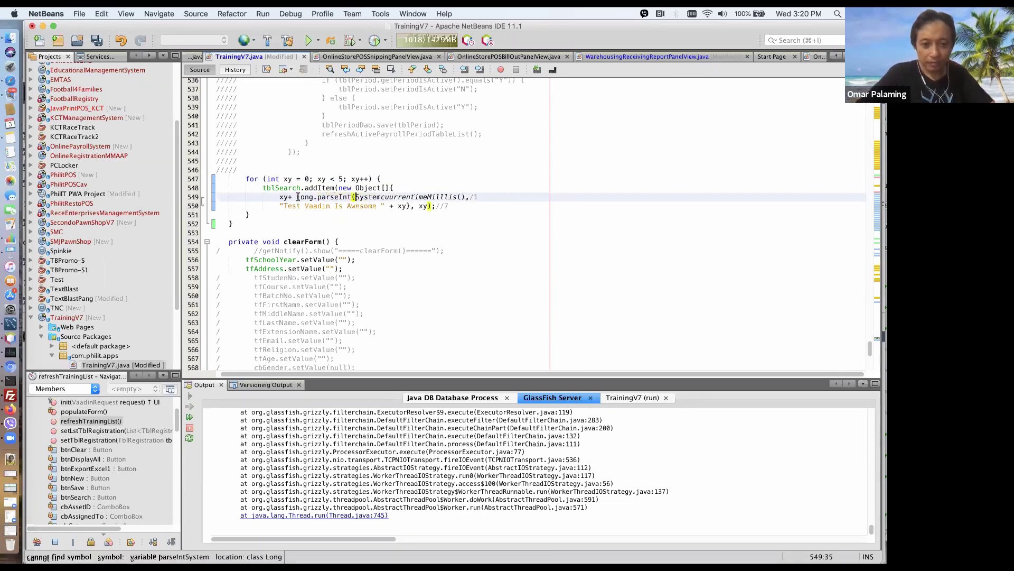
{"action": "type", "text": ")"}
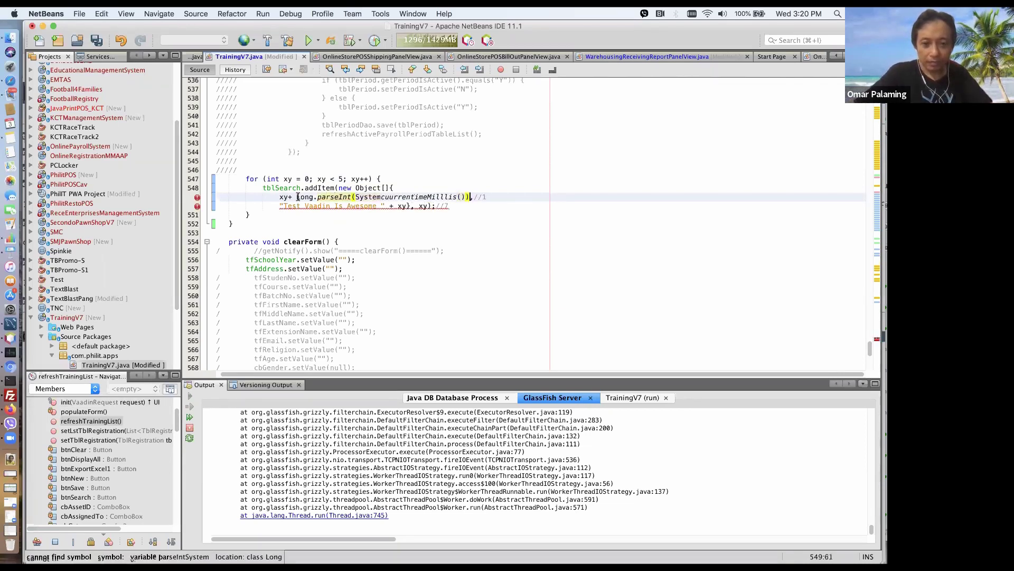
Make the Id Integer.parseInt(System.currentTimeMillis()+"") and save to redeploy TrainingV7
{"action": "double_click", "coordinate": [304, 196]}
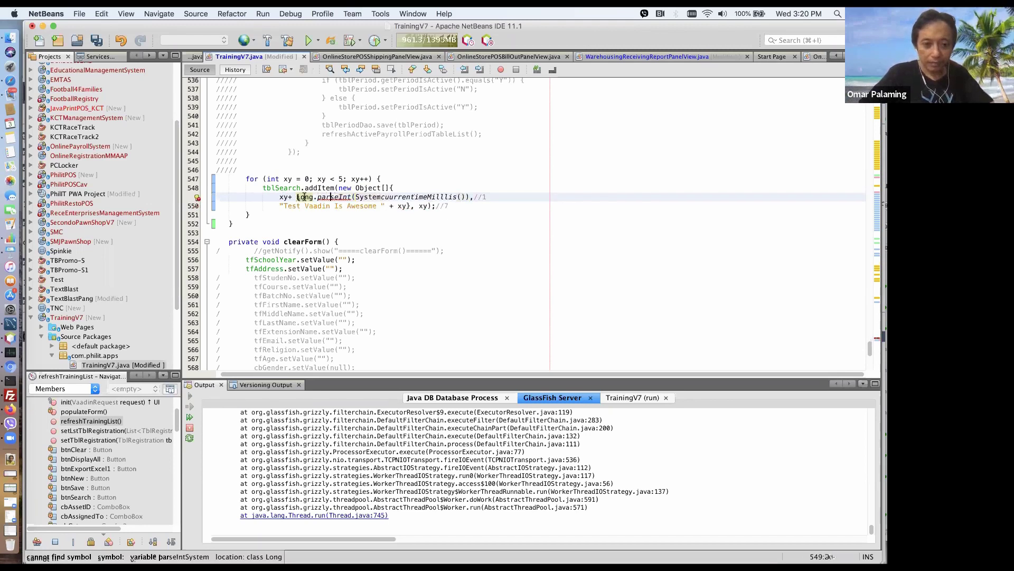
{"action": "key", "text": "ctrl+space"}
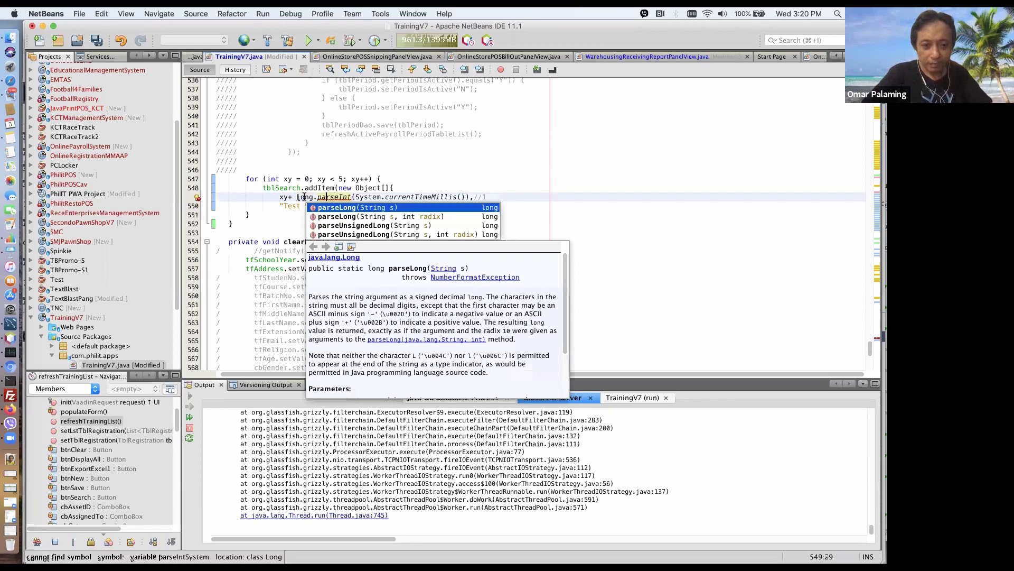
{"action": "key", "text": "Left"}
{"action": "key", "text": "Left"}
{"action": "key", "text": "Left"}
{"action": "key", "text": "shift+Left"}
{"action": "key", "text": "shift+Left"}
{"action": "key", "text": "shift+Left"}
{"action": "key", "text": "shift+Left"}
{"action": "type", "text": "Integer"}
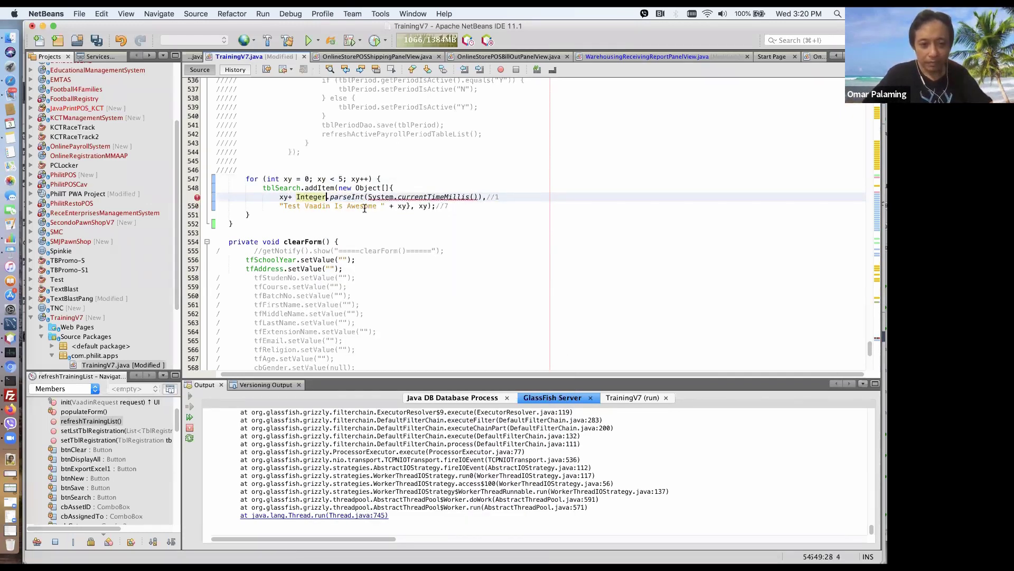
{"action": "left_click", "coordinate": [477, 197]}
{"action": "type", "text": "+\"\""}
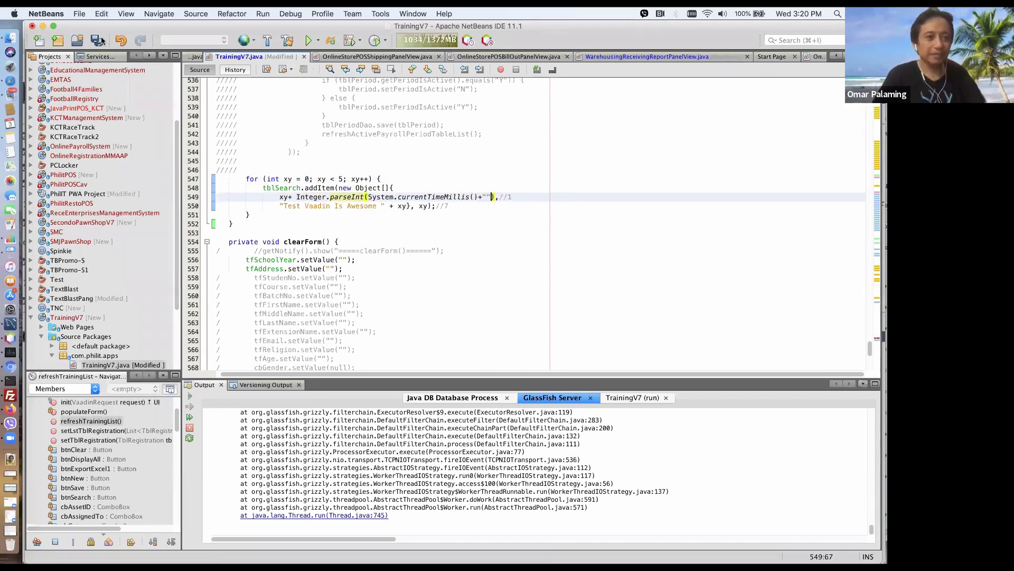
{"action": "key", "text": "super+s"}
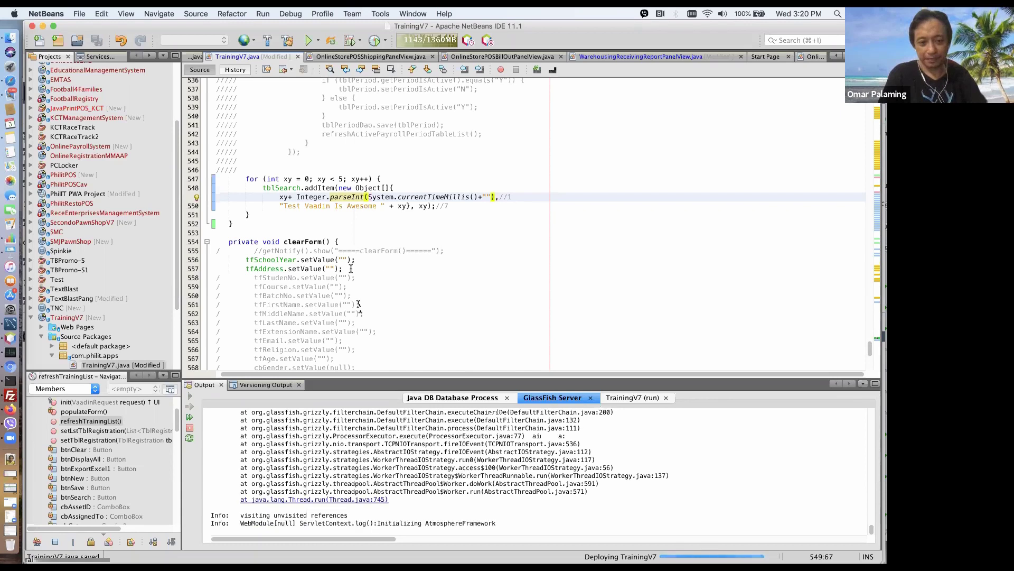
{"action": "scroll", "coordinate": [386, 249], "scroll_direction": "up", "scroll_amount": 15}
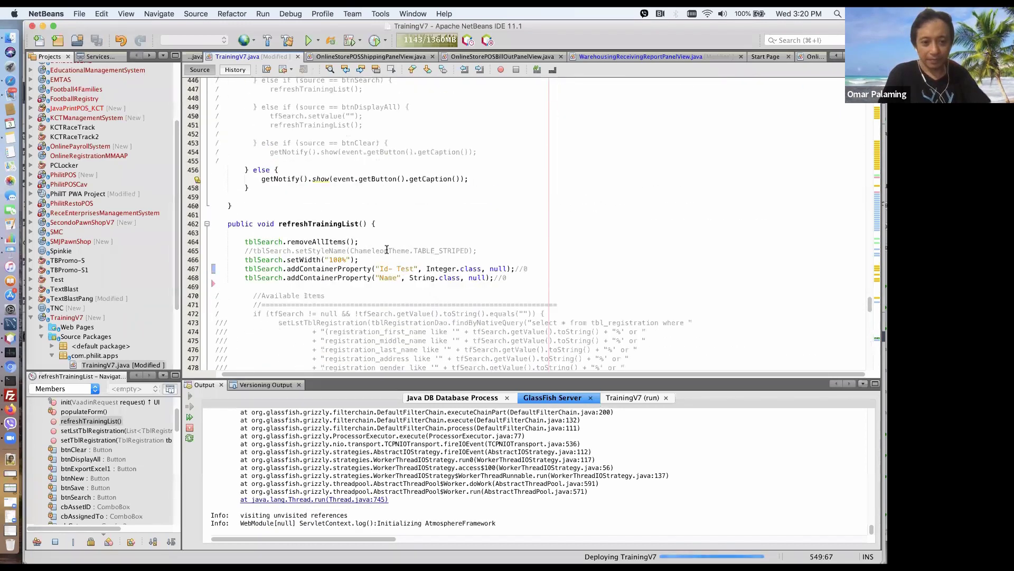
{"action": "scroll", "coordinate": [387, 250], "scroll_direction": "down", "scroll_amount": 14}
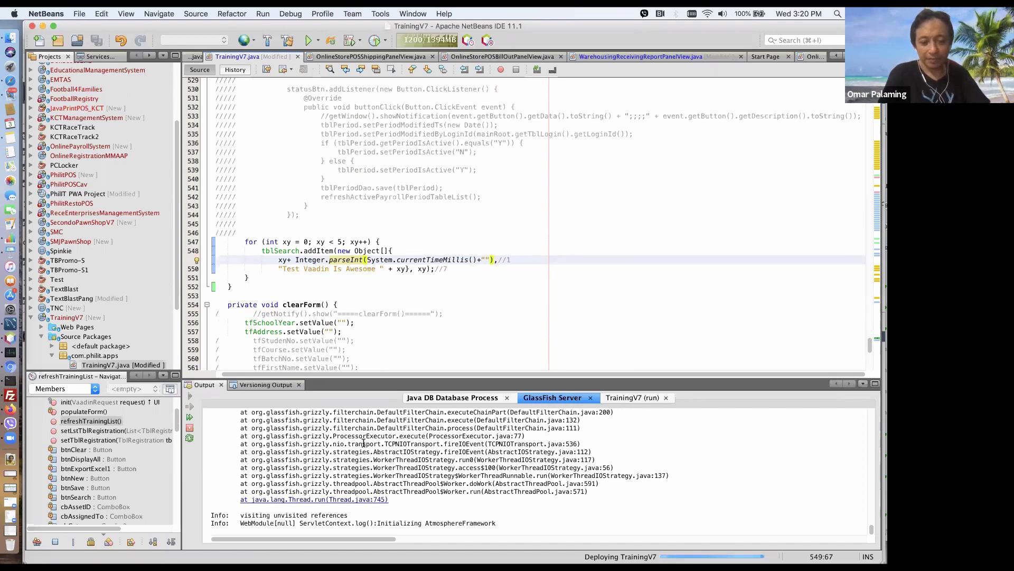
{"action": "left_click", "coordinate": [10, 80]}
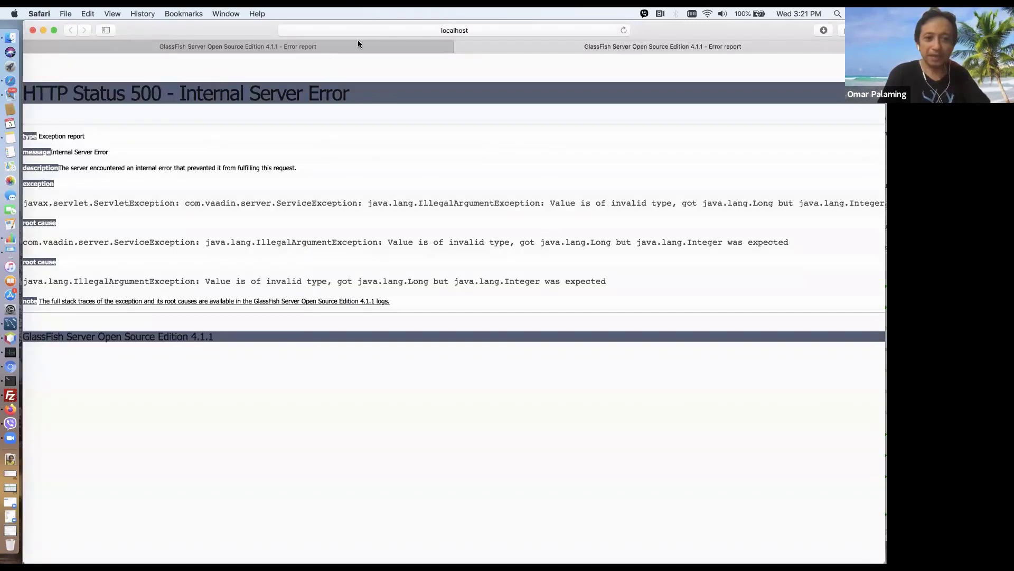
{"action": "left_click", "coordinate": [357, 30]}
{"action": "key", "text": "Return"}
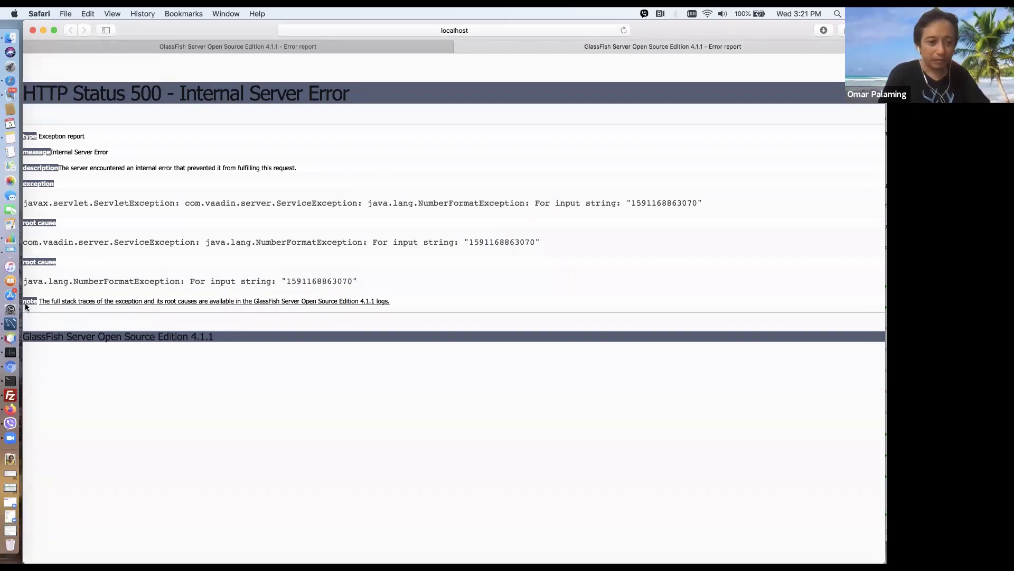
{"action": "left_click", "coordinate": [12, 338]}
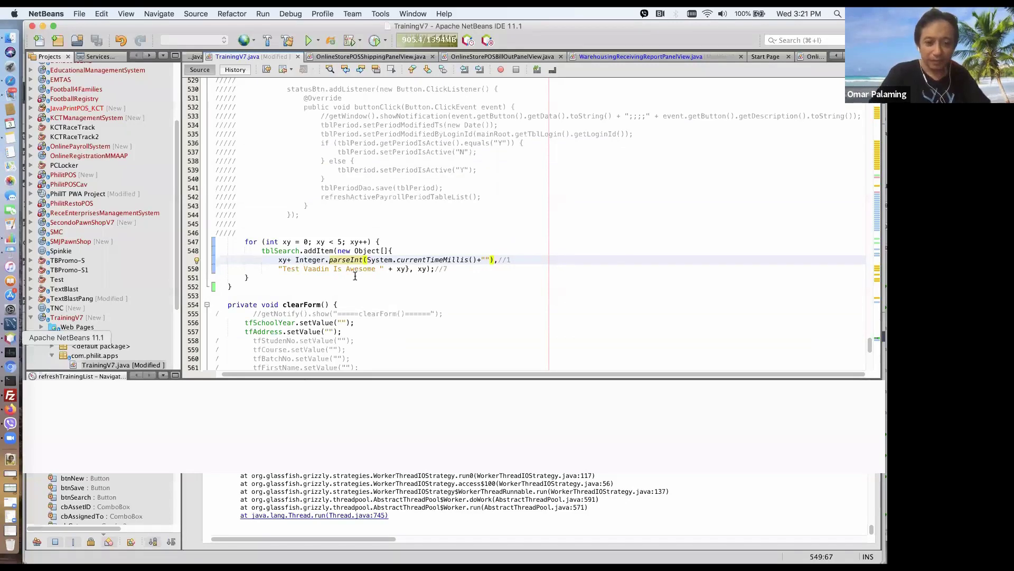
Strip the Integer.parseInt wrapper so line 549 uses plain System.currentTimeMillis()
{"action": "key", "text": "super+z"}
{"action": "left_click_drag", "start_coordinate": [349, 260], "coordinate": [278, 259]}
{"action": "key", "text": "BackSpace"}
{"action": "key", "text": "Delete"}
{"action": "key", "text": "Delete"}
Declare the Id- Test column type as Long and save to redeploy TrainingV7
{"action": "scroll", "coordinate": [351, 225], "scroll_direction": "up", "scroll_amount": 20}
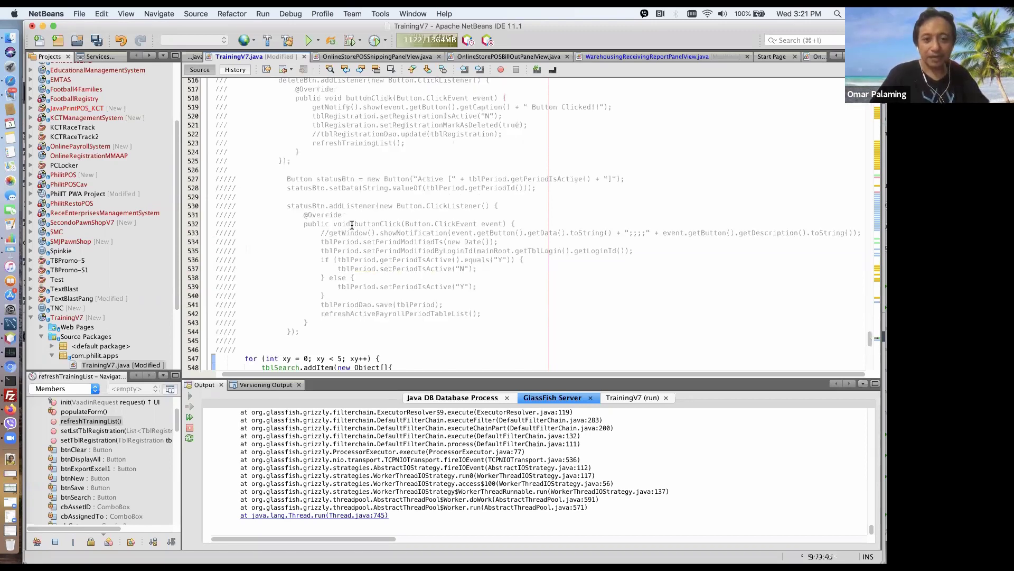
{"action": "scroll", "coordinate": [352, 225], "scroll_direction": "up", "scroll_amount": 4}
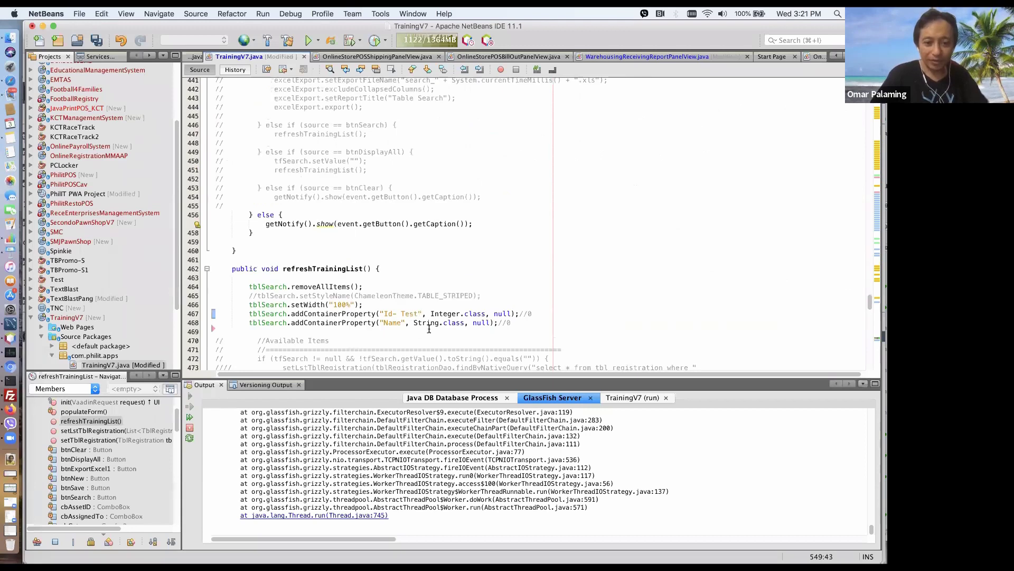
{"action": "double_click", "coordinate": [441, 314]}
{"action": "type", "text": "L"}
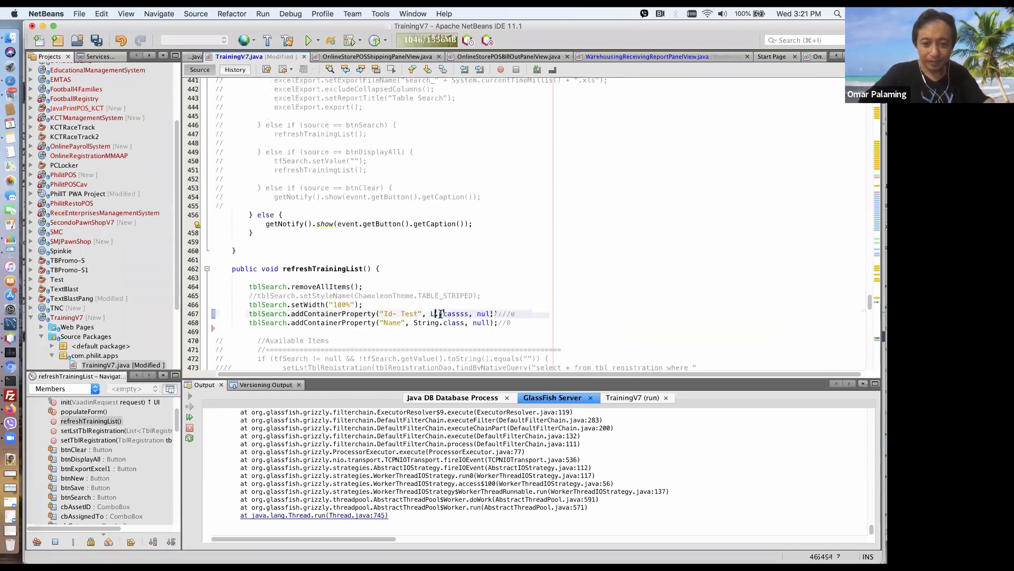
{"action": "type", "text": "ong"}
{"action": "key", "text": "super+s"}
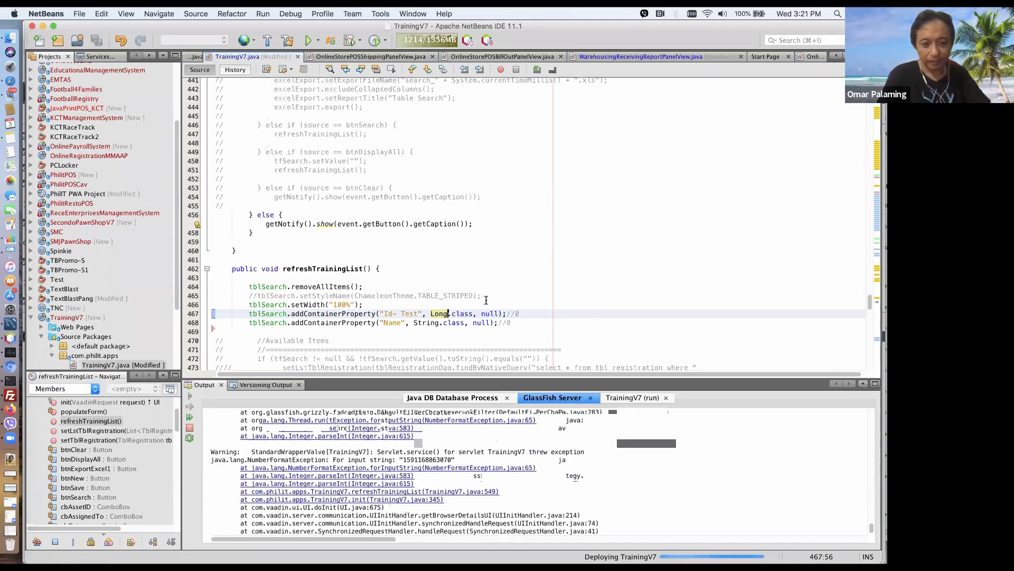
Reload the TrainingV7 page in Safari to confirm it now works
{"action": "scroll", "coordinate": [486, 300], "scroll_direction": "down", "scroll_amount": 20}
{"action": "scroll", "coordinate": [486, 300], "scroll_direction": "down", "scroll_amount": 10}
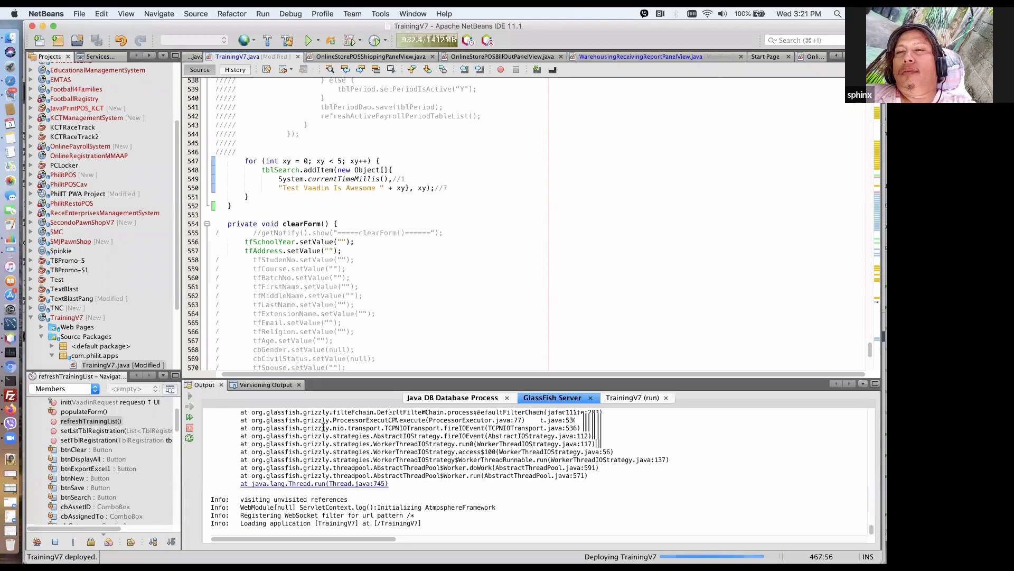
{"action": "left_click", "coordinate": [10, 80]}
{"action": "left_click", "coordinate": [306, 30]}
{"action": "key", "text": "Return"}
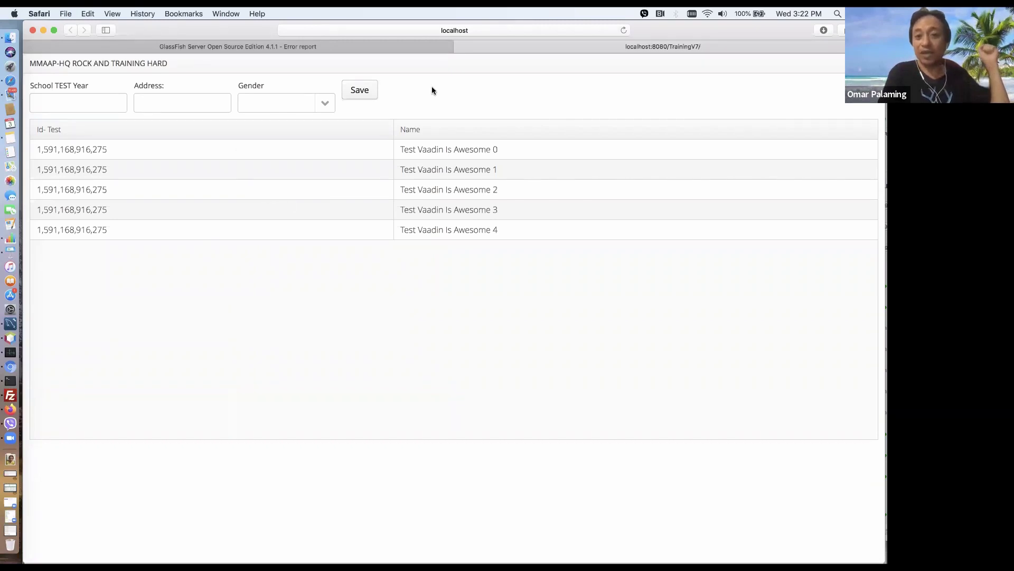
Check the working page's address, localhost:8080/TrainingV7/, then bring FileZilla forward
{"action": "left_click", "coordinate": [497, 33]}
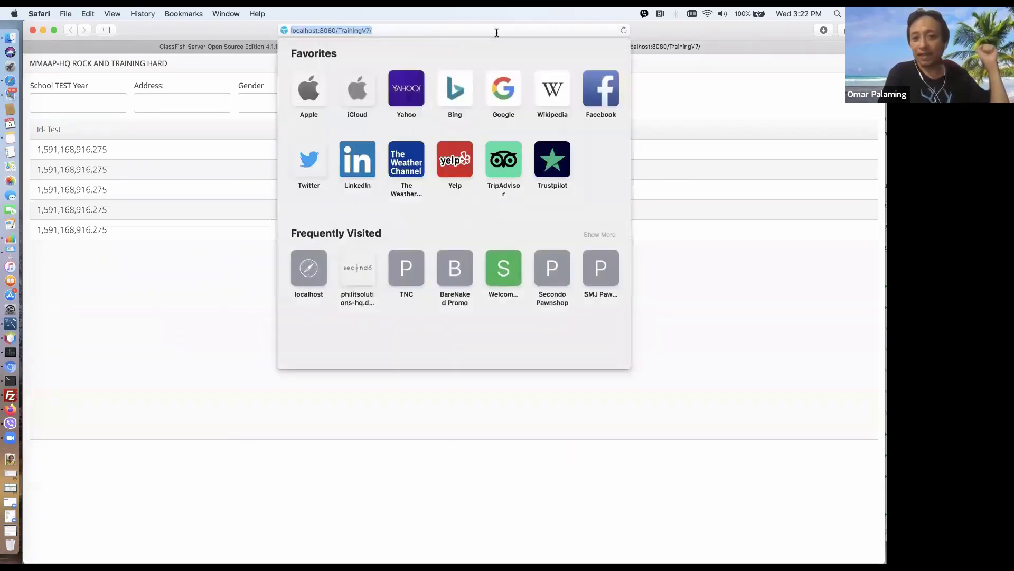
{"action": "left_click", "coordinate": [497, 32]}
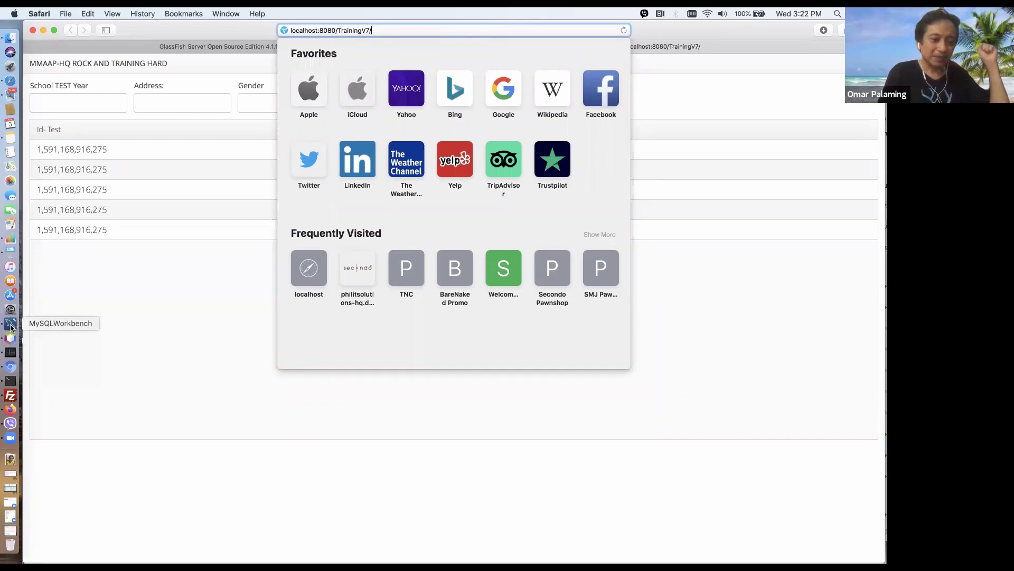
{"action": "left_click", "coordinate": [10, 396]}
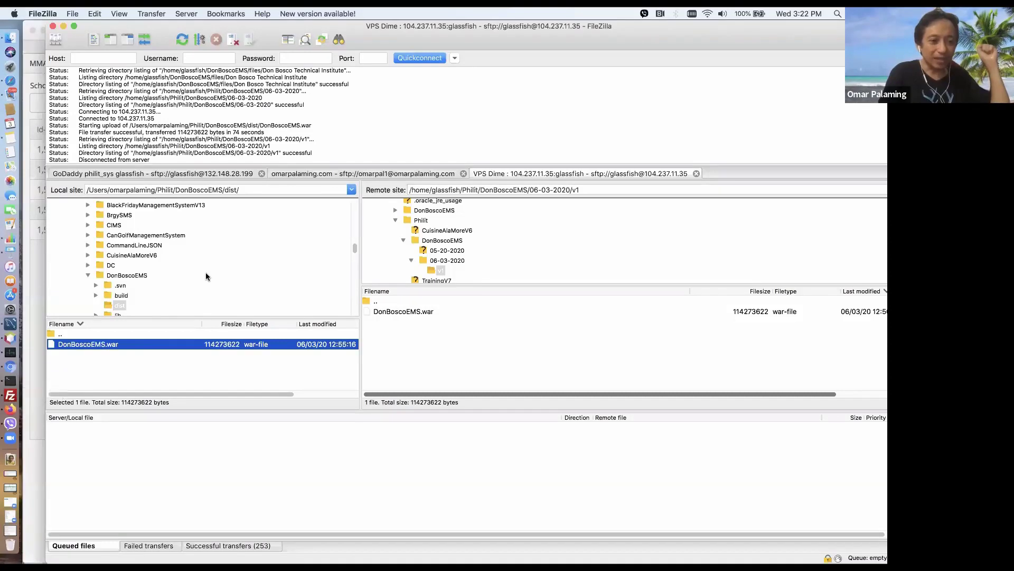
In FileZilla's local tree, collapse DonBoscoEMS and expand Philit to show its project folders
{"action": "left_click", "coordinate": [191, 271]}
{"action": "scroll", "coordinate": [192, 271], "scroll_direction": "up", "scroll_amount": 1}
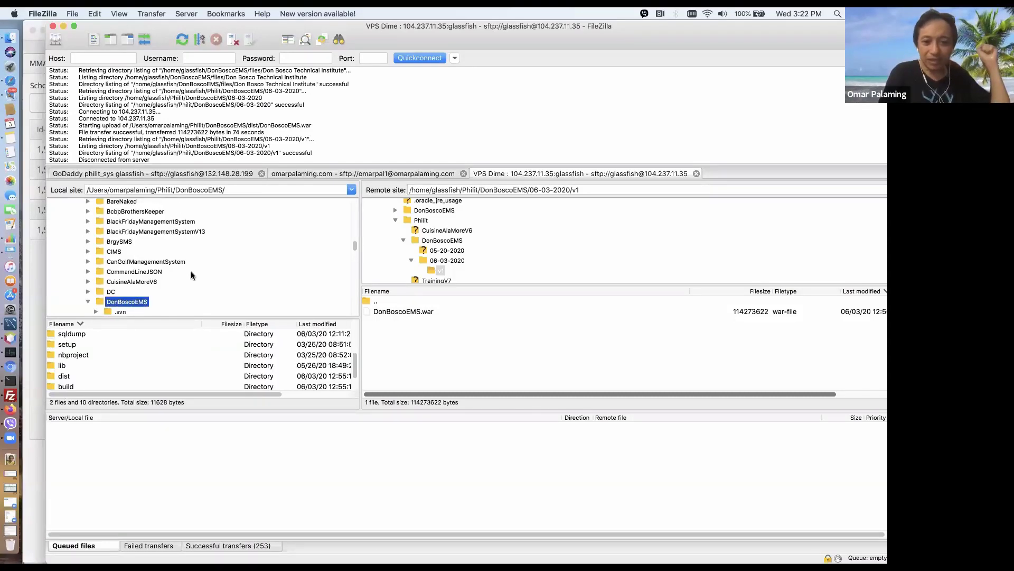
{"action": "scroll", "coordinate": [189, 272], "scroll_direction": "down", "scroll_amount": 3}
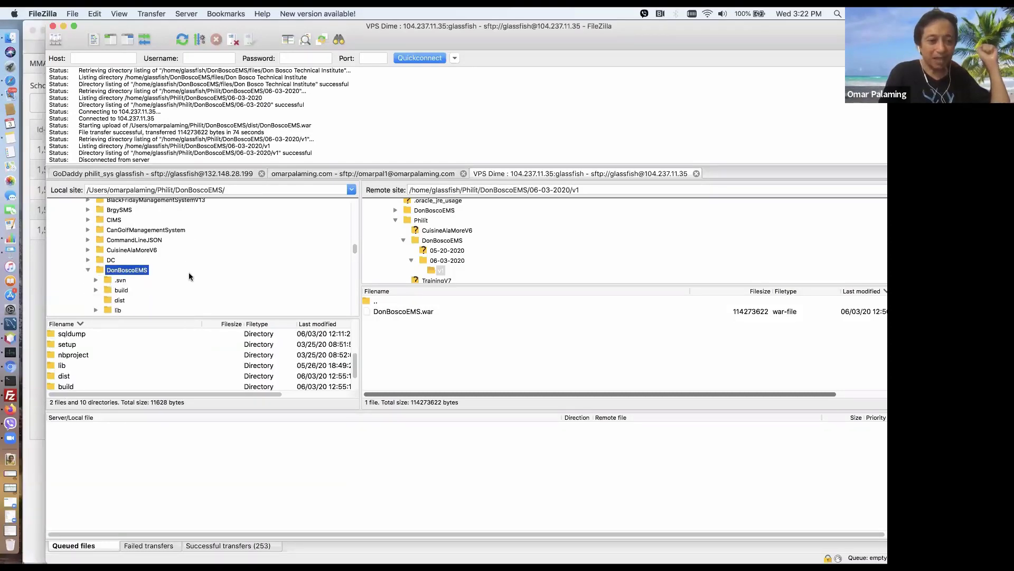
{"action": "left_click", "coordinate": [88, 270]}
{"action": "scroll", "coordinate": [171, 256], "scroll_direction": "down", "scroll_amount": 5}
{"action": "scroll", "coordinate": [171, 258], "scroll_direction": "down", "scroll_amount": 10}
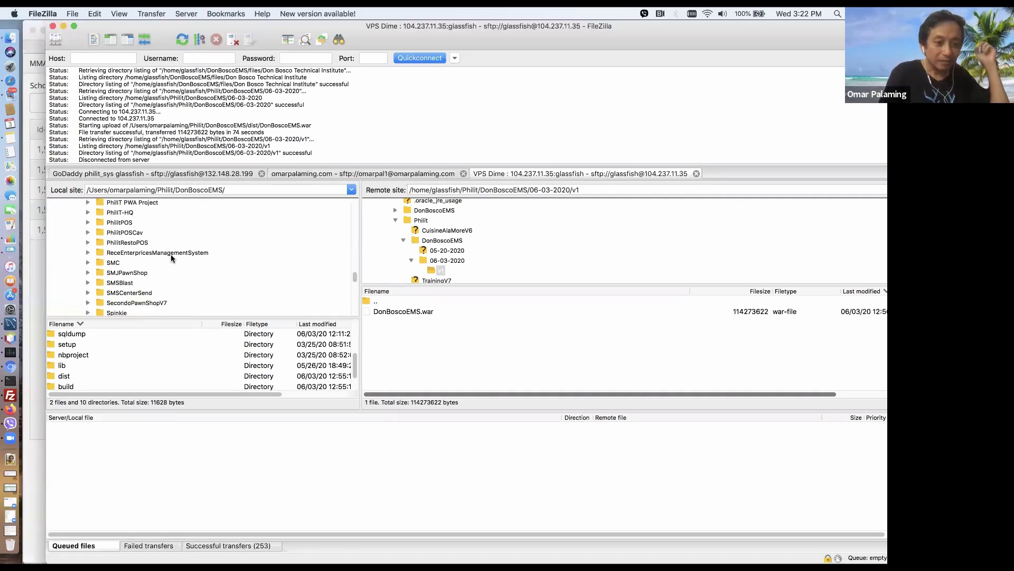
{"action": "scroll", "coordinate": [170, 258], "scroll_direction": "down", "scroll_amount": 3}
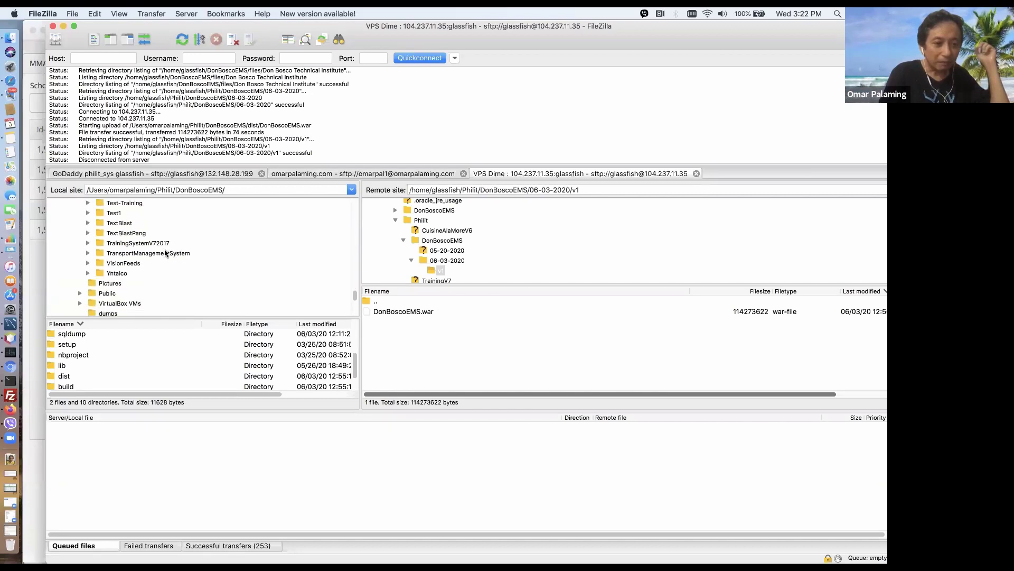
{"action": "scroll", "coordinate": [163, 243], "scroll_direction": "up", "scroll_amount": 9}
{"action": "scroll", "coordinate": [107, 255], "scroll_direction": "up", "scroll_amount": 15}
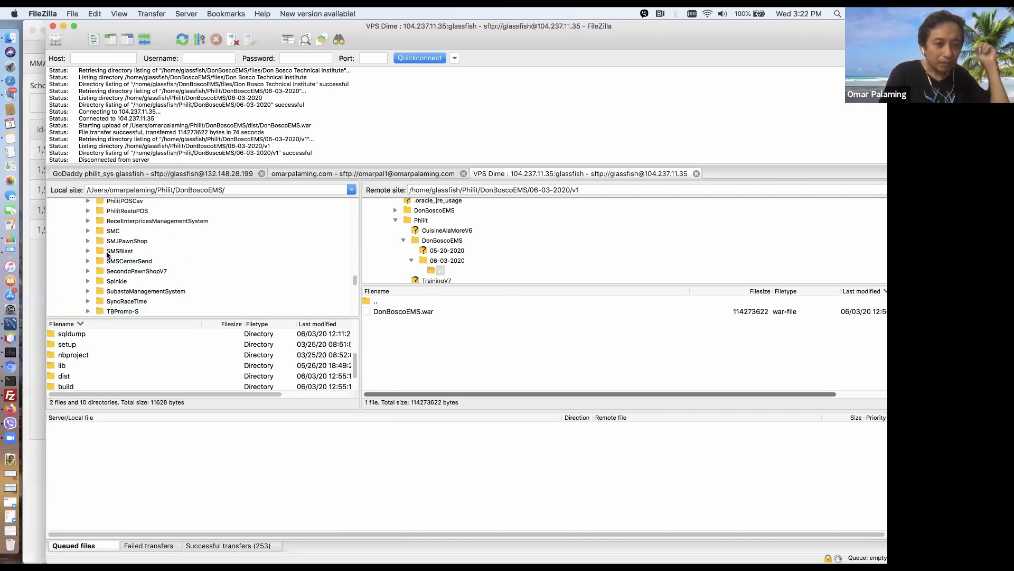
{"action": "scroll", "coordinate": [107, 255], "scroll_direction": "up", "scroll_amount": 5}
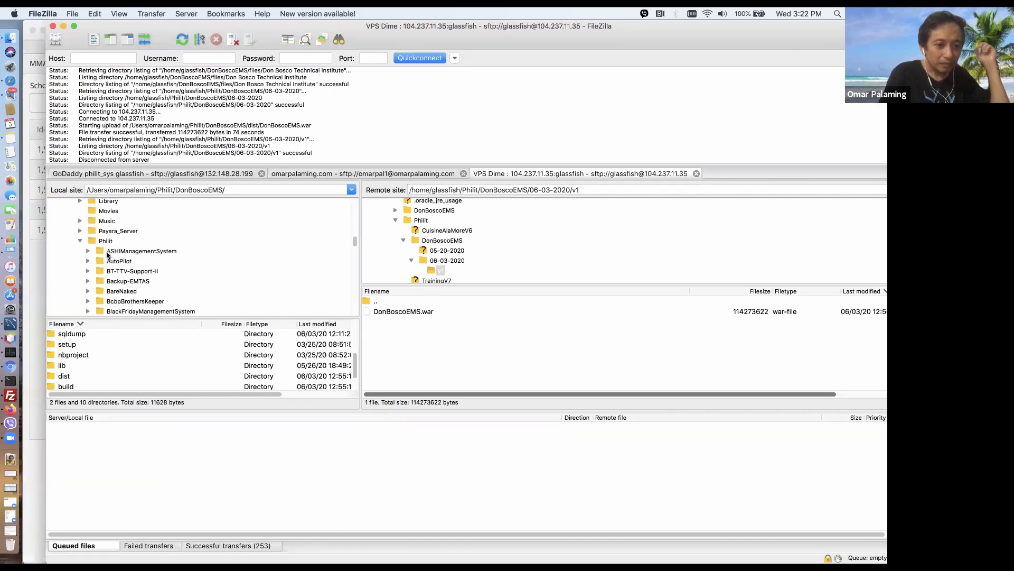
{"action": "right_click", "coordinate": [106, 254]}
{"action": "left_click", "coordinate": [82, 249]}
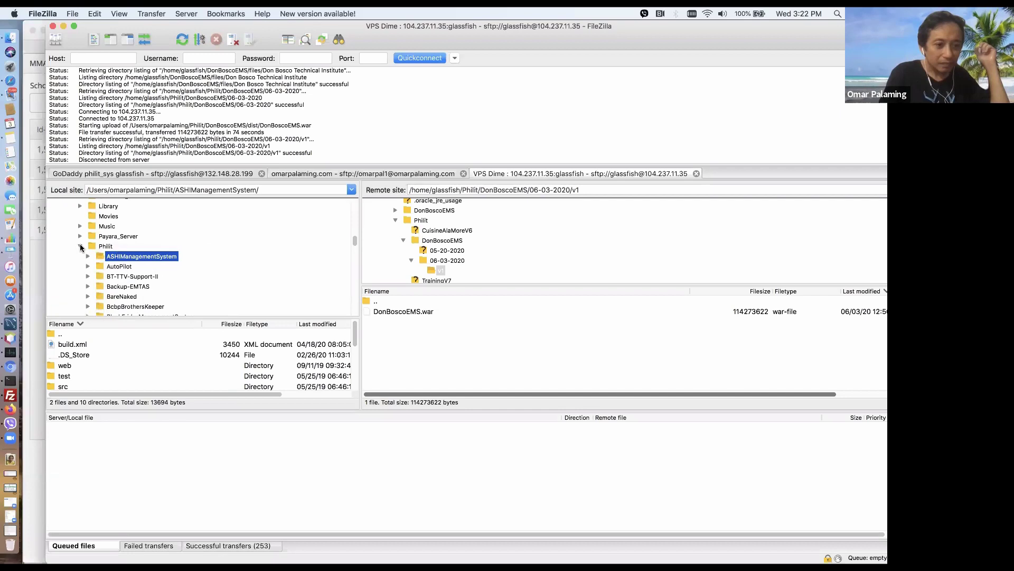
{"action": "left_click", "coordinate": [81, 247]}
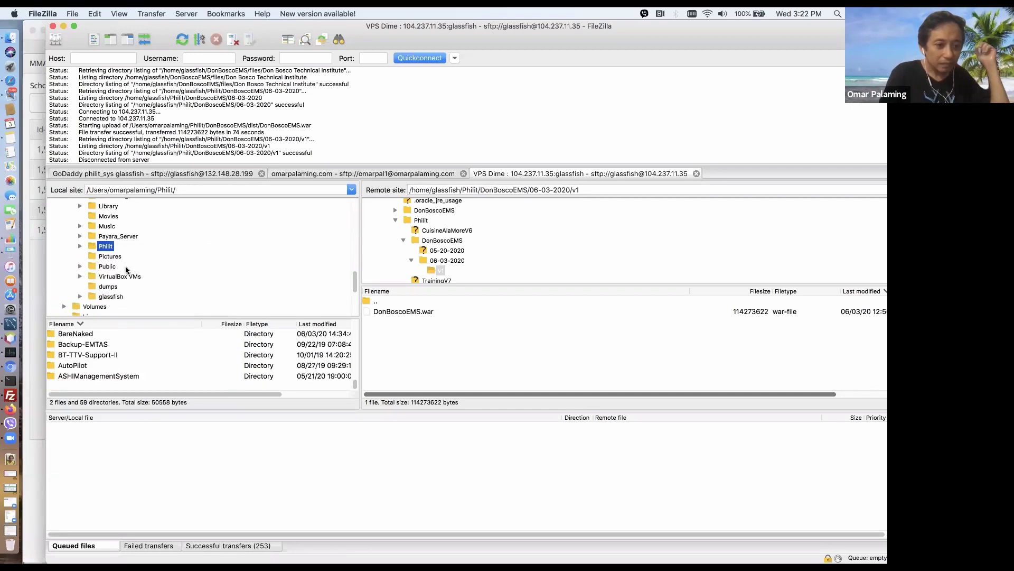
{"action": "scroll", "coordinate": [125, 266], "scroll_direction": "up", "scroll_amount": 4}
{"action": "scroll", "coordinate": [117, 303], "scroll_direction": "down", "scroll_amount": 3}
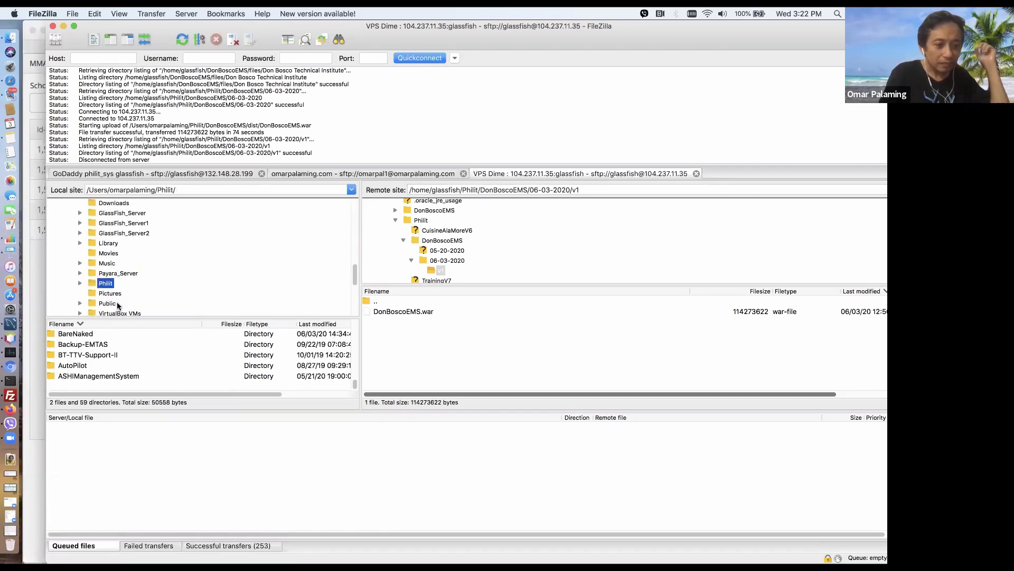
{"action": "double_click", "coordinate": [103, 275]}
{"action": "scroll", "coordinate": [145, 292], "scroll_direction": "down", "scroll_amount": 10}
{"action": "scroll", "coordinate": [144, 291], "scroll_direction": "up", "scroll_amount": 1}
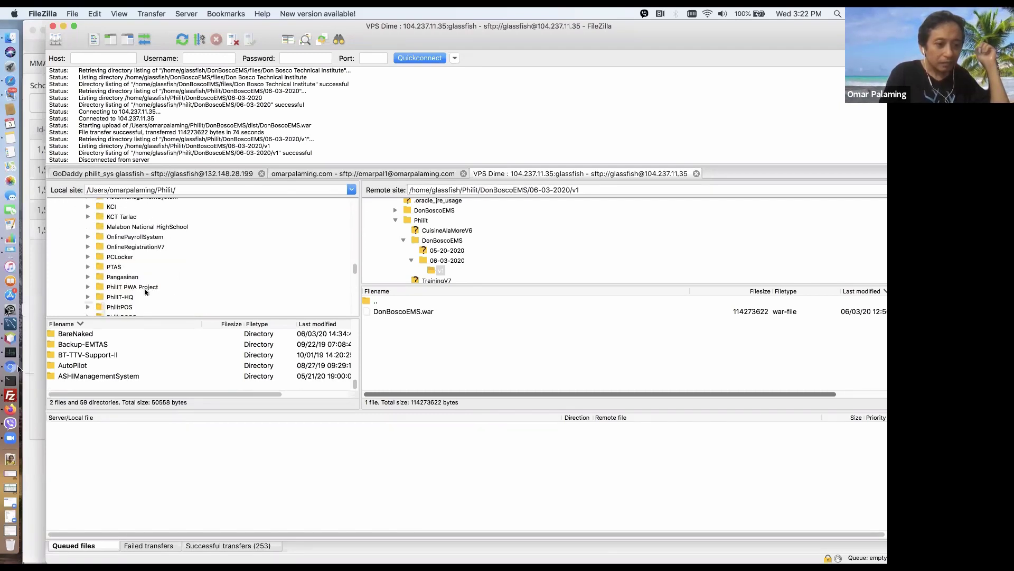
Open the local Philit/Export/TrainingV7/dist folder so TrainingV7.war (102928122 bytes) is listed
{"action": "left_click", "coordinate": [10, 322]}
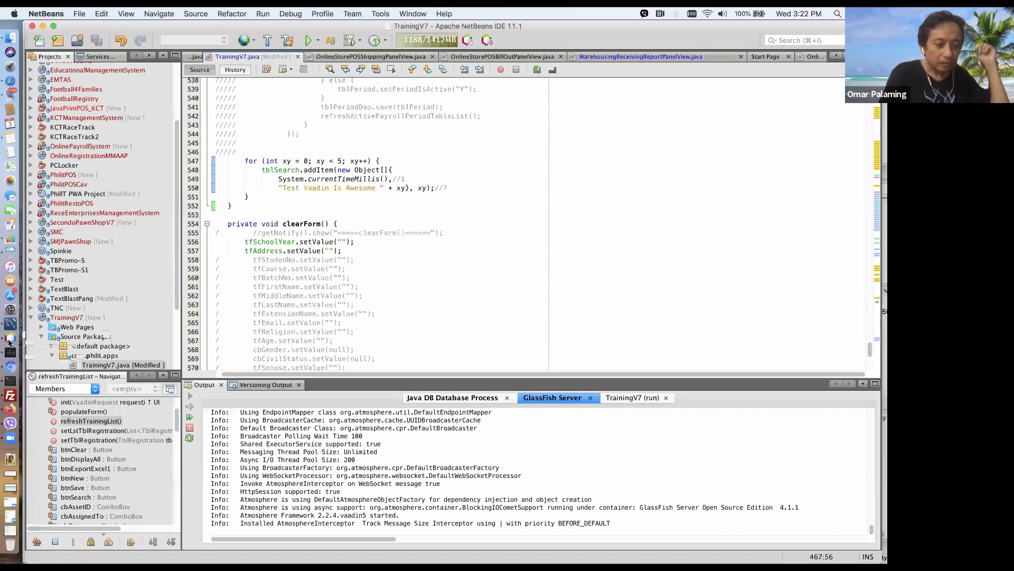
{"action": "left_click", "coordinate": [11, 394]}
{"action": "scroll", "coordinate": [183, 222], "scroll_direction": "up", "scroll_amount": 5}
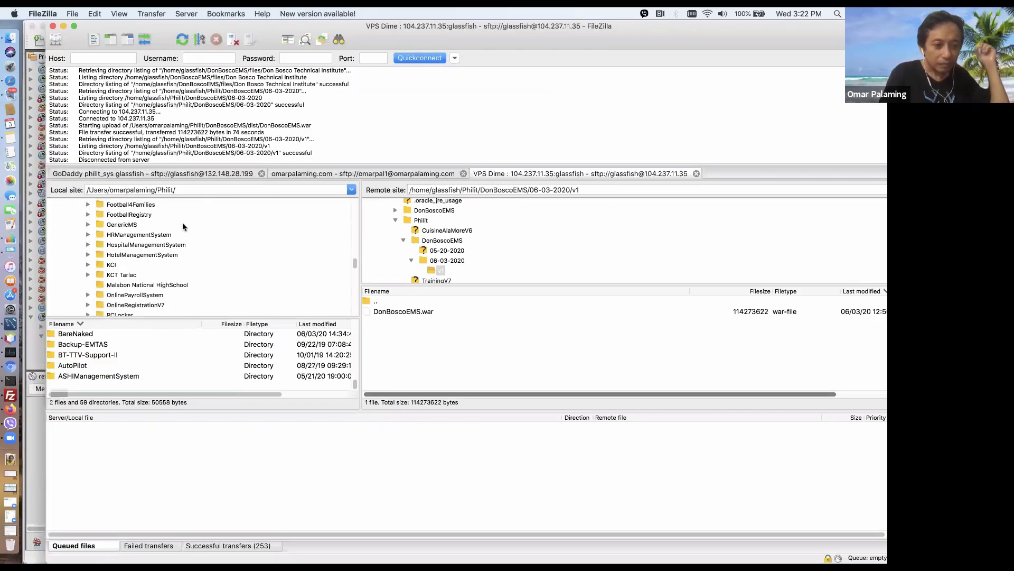
{"action": "scroll", "coordinate": [174, 231], "scroll_direction": "up", "scroll_amount": 1}
{"action": "double_click", "coordinate": [121, 268]}
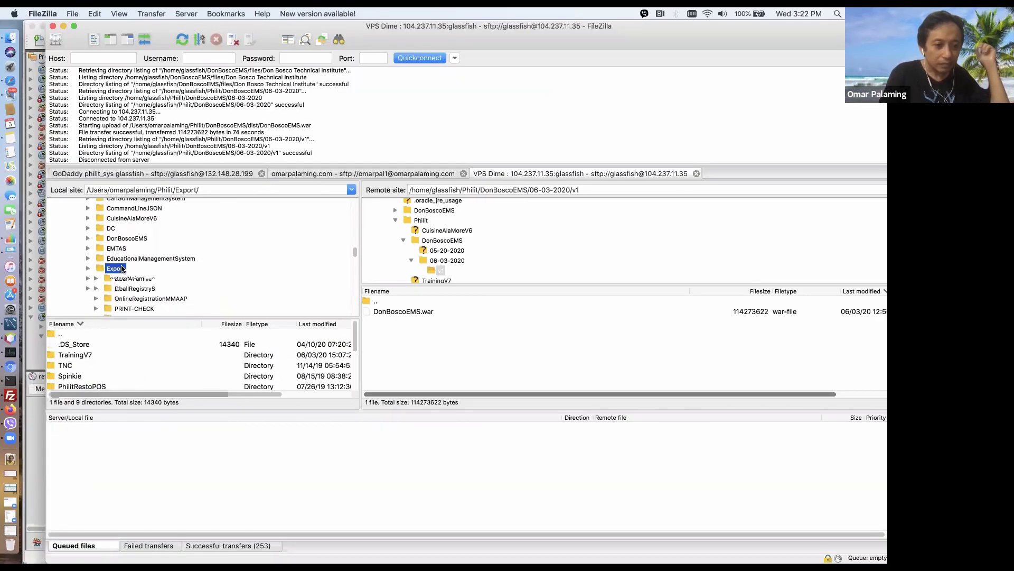
{"action": "scroll", "coordinate": [170, 259], "scroll_direction": "down", "scroll_amount": 4}
{"action": "scroll", "coordinate": [170, 258], "scroll_direction": "down", "scroll_amount": 1}
{"action": "left_click", "coordinate": [128, 263]}
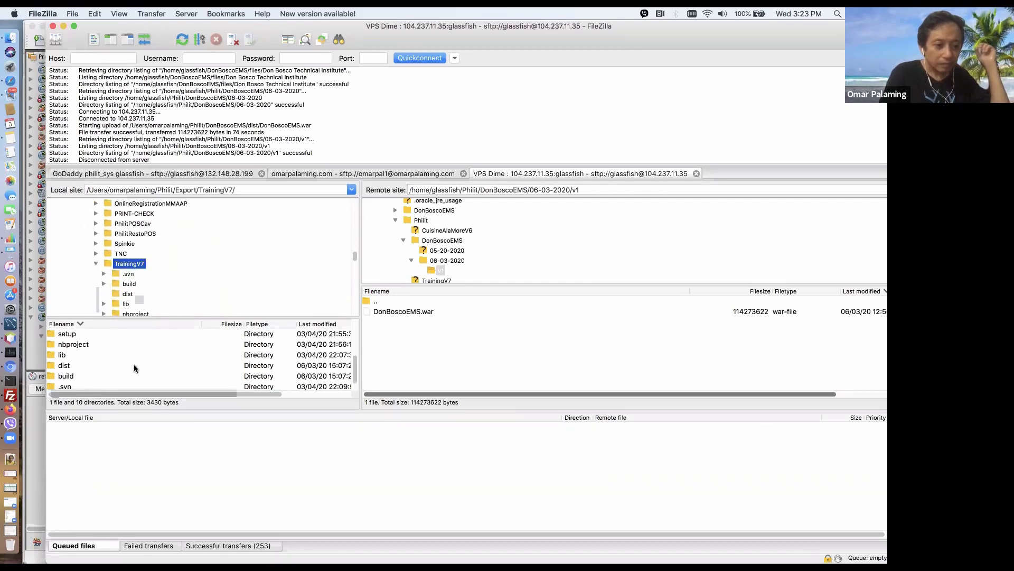
{"action": "double_click", "coordinate": [111, 365]}
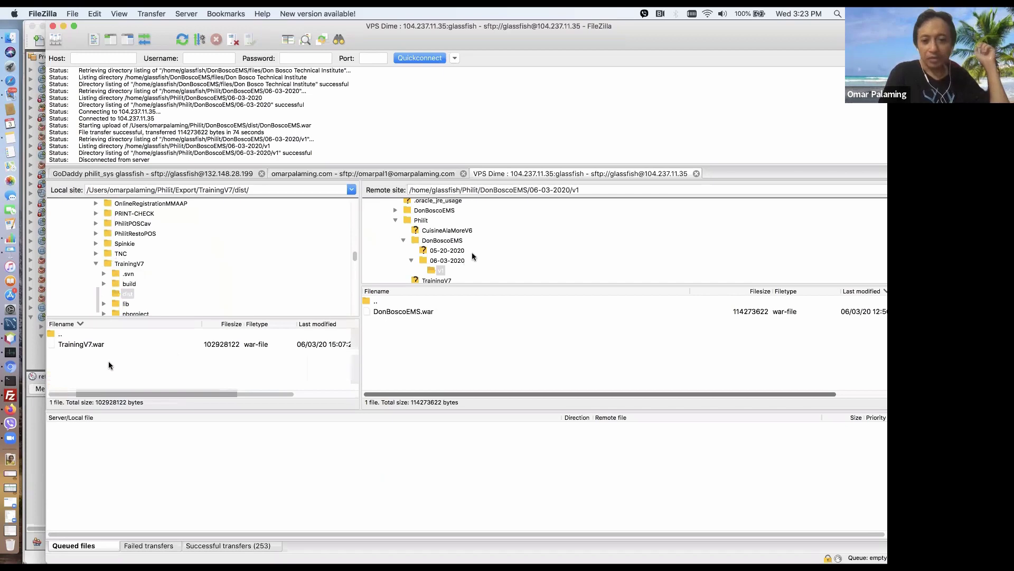
{"action": "left_click", "coordinate": [407, 242]}
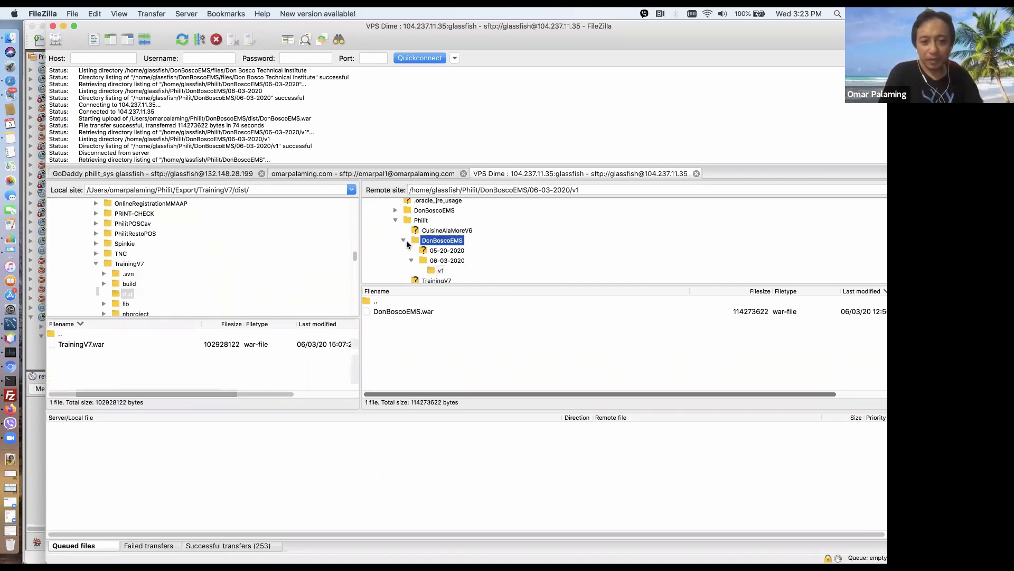
Create a 06-03-2020 directory in /home/glassfish/Philit/TrainingV7 on the server and open it
{"action": "left_click", "coordinate": [403, 240]}
{"action": "left_click", "coordinate": [437, 265]}
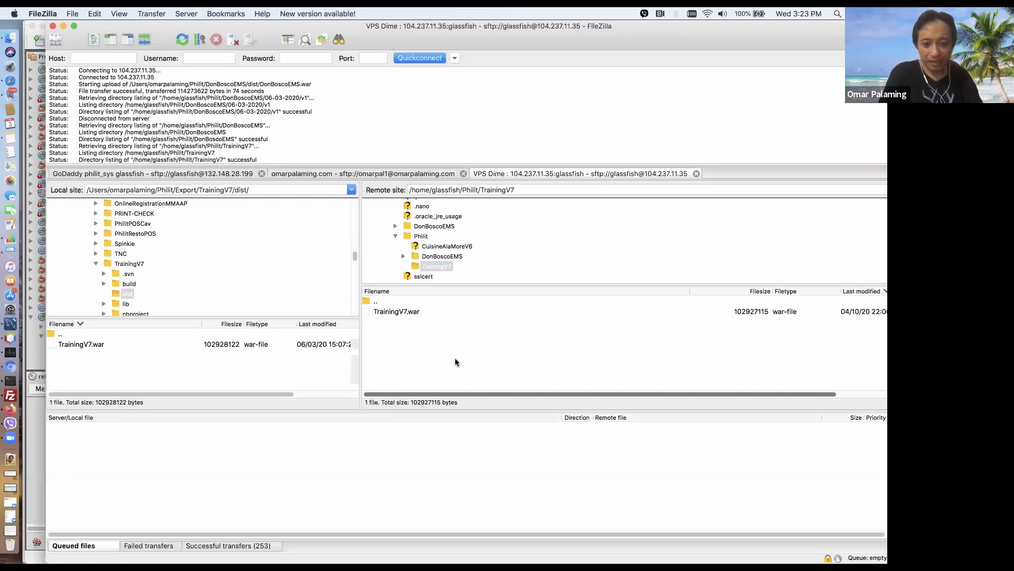
{"action": "right_click", "coordinate": [455, 358]}
{"action": "left_click", "coordinate": [471, 395]}
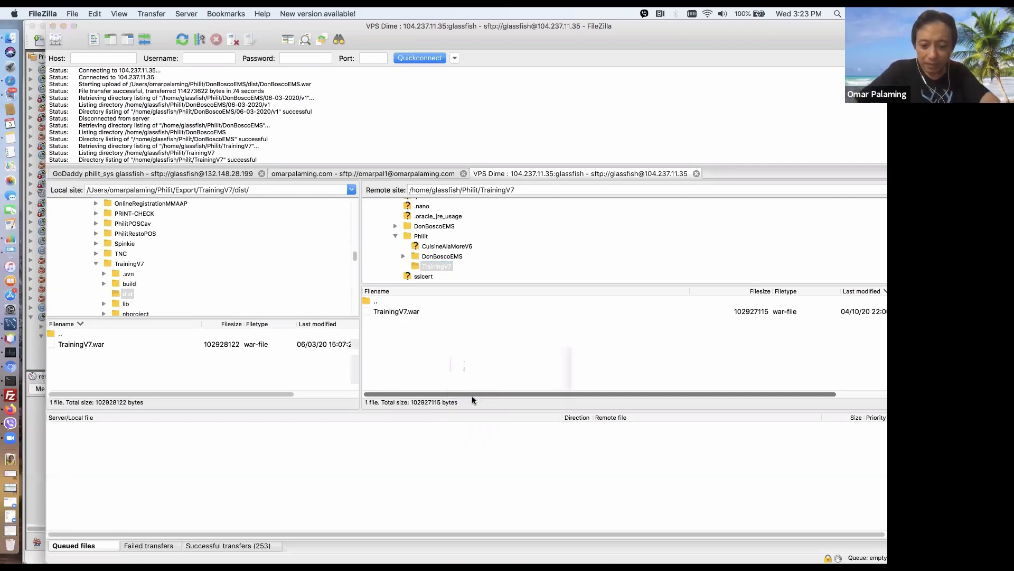
{"action": "type", "text": "06-0"}
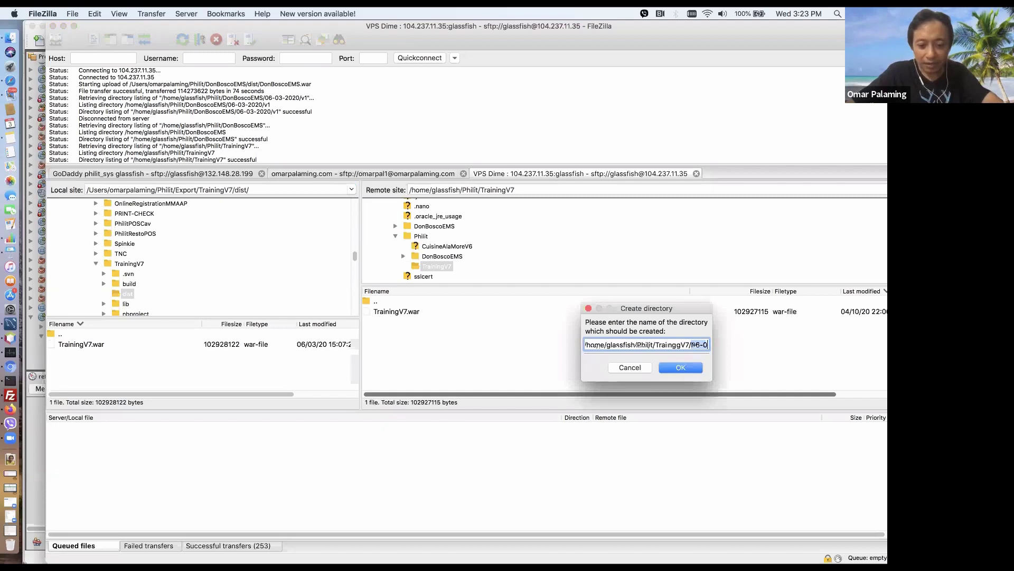
{"action": "type", "text": "3-2020"}
{"action": "key", "text": "Return"}
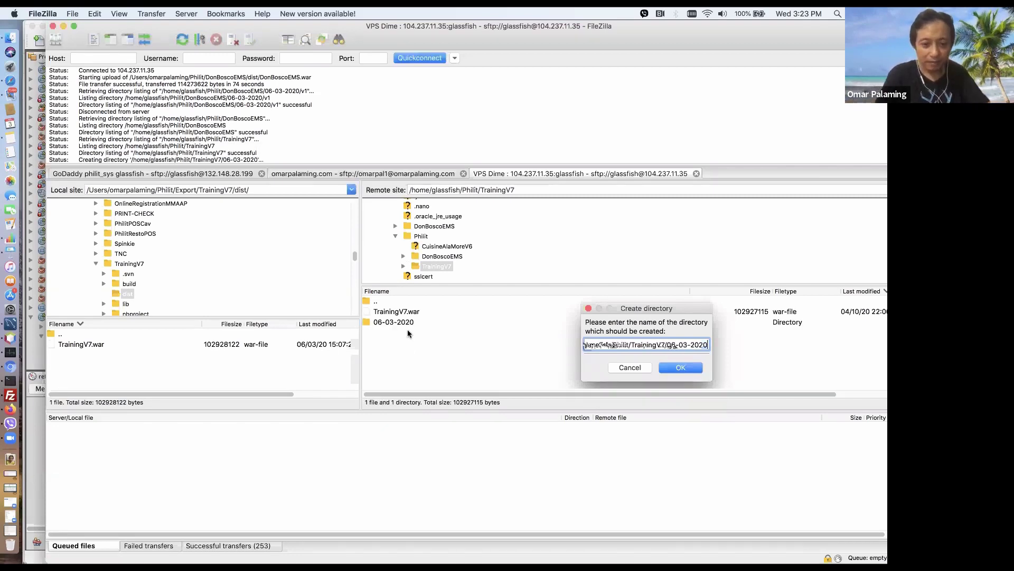
{"action": "double_click", "coordinate": [407, 323]}
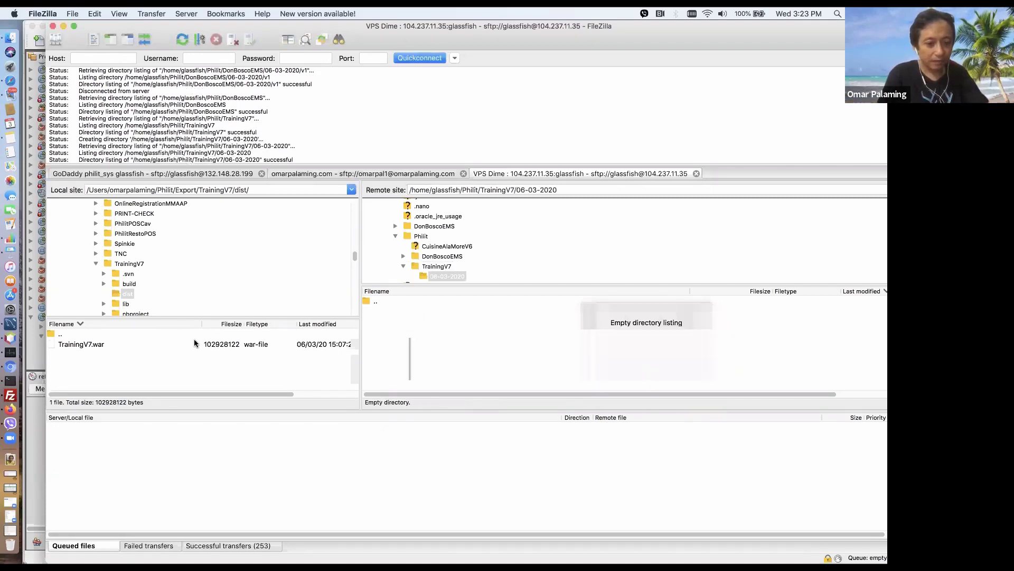
Upload TrainingV7.war from the local dist folder into the remote 06-03-2020 folder
{"action": "left_click_drag", "start_coordinate": [194, 347], "coordinate": [420, 342]}
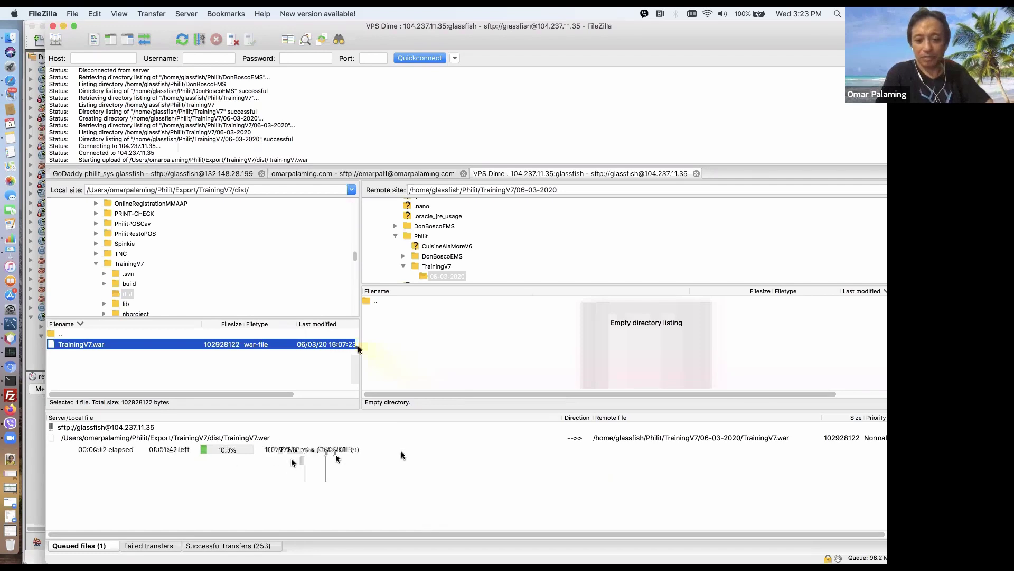
{"action": "scroll", "coordinate": [401, 454], "scroll_direction": "right", "scroll_amount": 3}
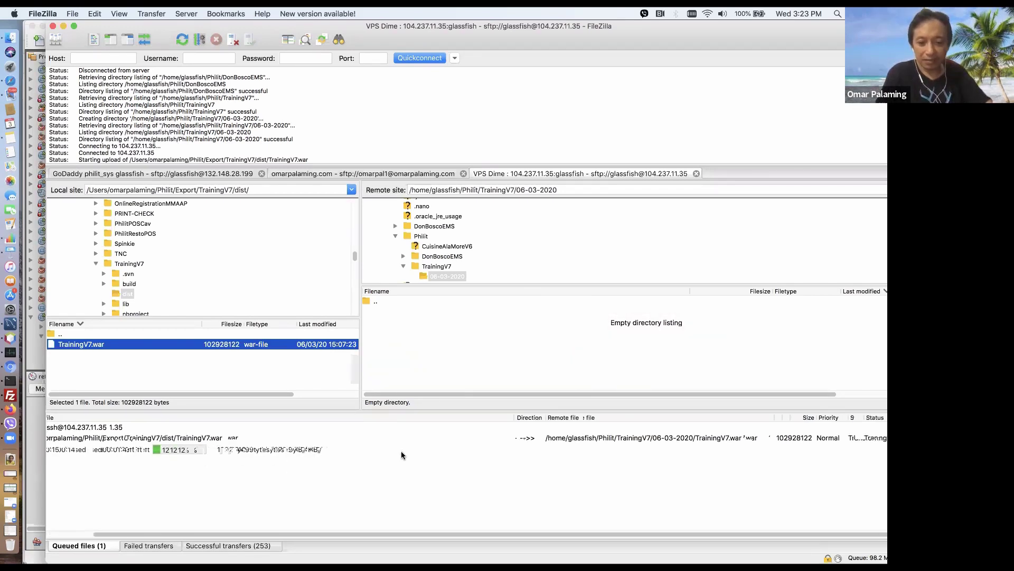
{"action": "scroll", "coordinate": [402, 454], "scroll_direction": "left", "scroll_amount": 3}
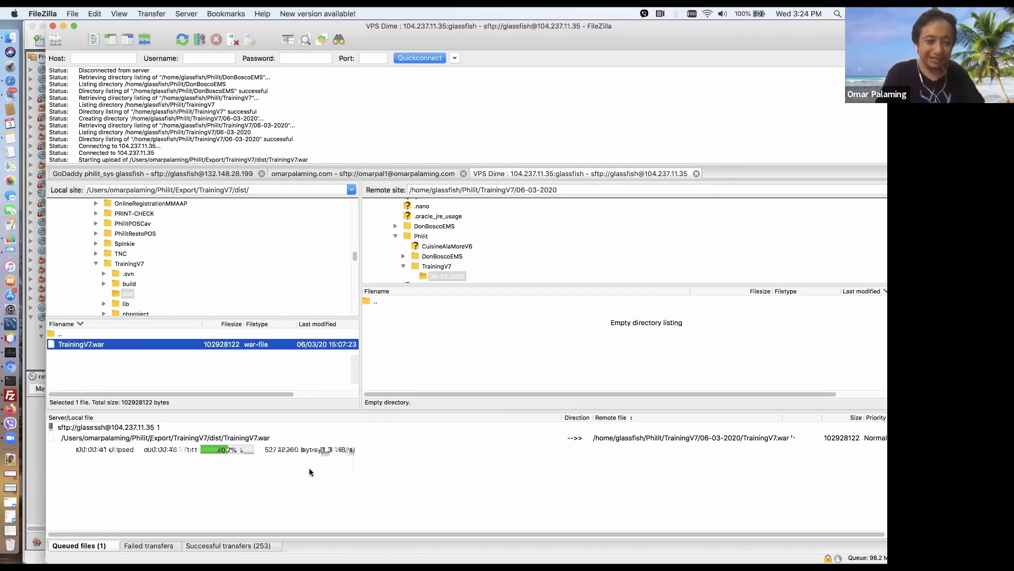
{"action": "left_click", "coordinate": [641, 532]}
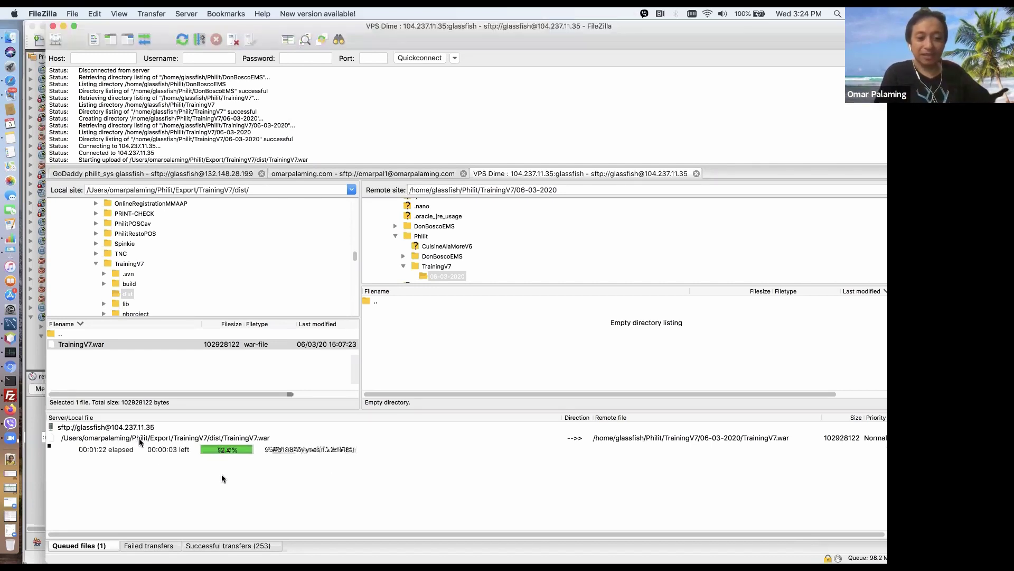
On the GlassFish Applications page, undeploy the existing TrainingV7 application
{"action": "left_click", "coordinate": [10, 366]}
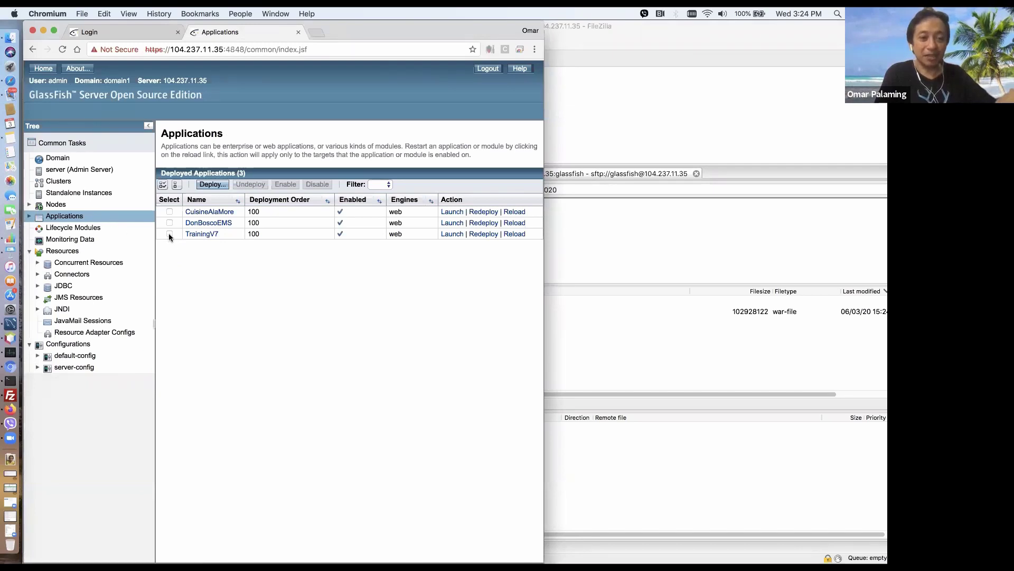
{"action": "left_click", "coordinate": [559, 448]}
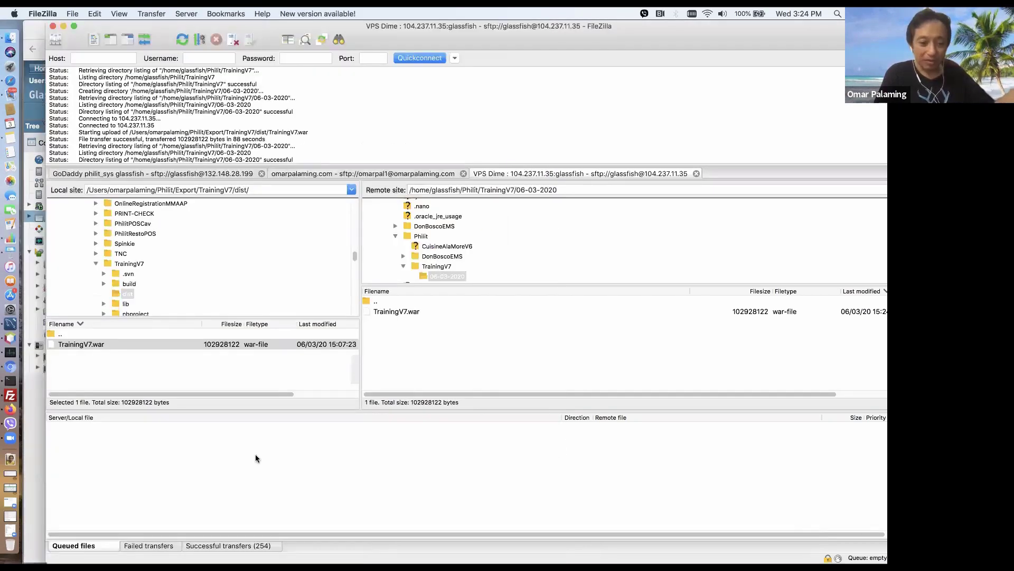
{"action": "left_click", "coordinate": [9, 369]}
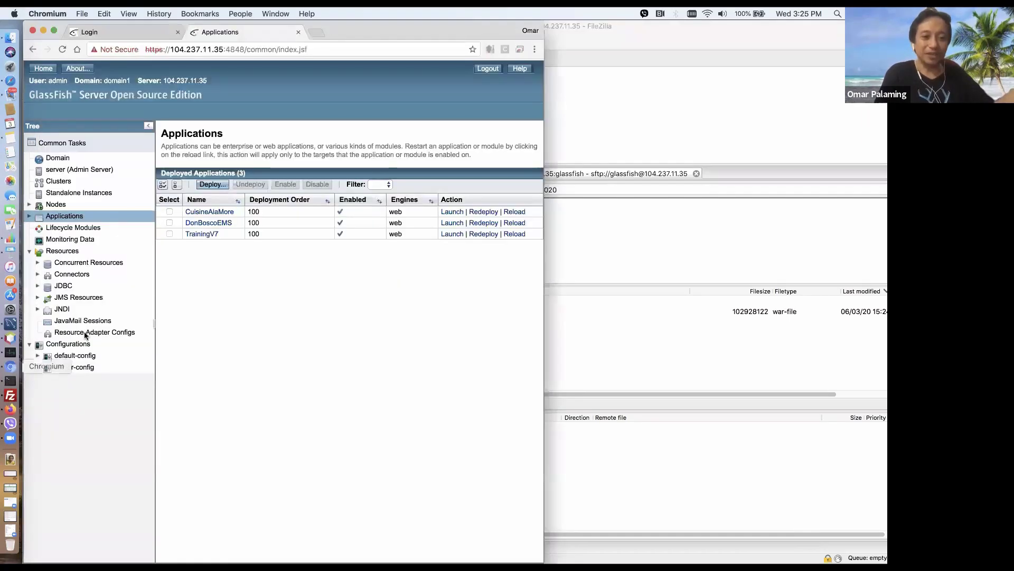
{"action": "left_click", "coordinate": [169, 234]}
{"action": "left_click", "coordinate": [252, 184]}
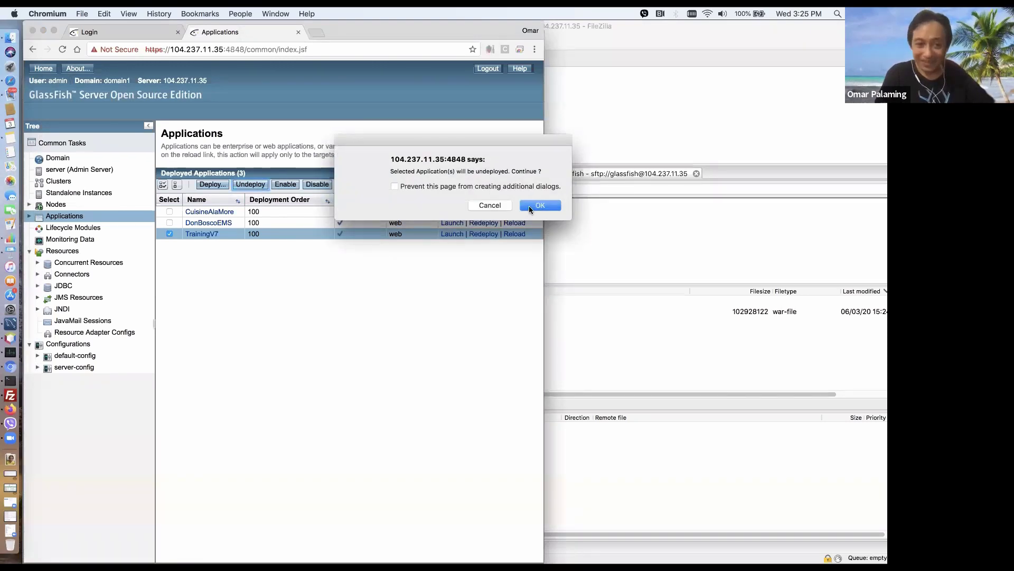
{"action": "left_click", "coordinate": [528, 205]}
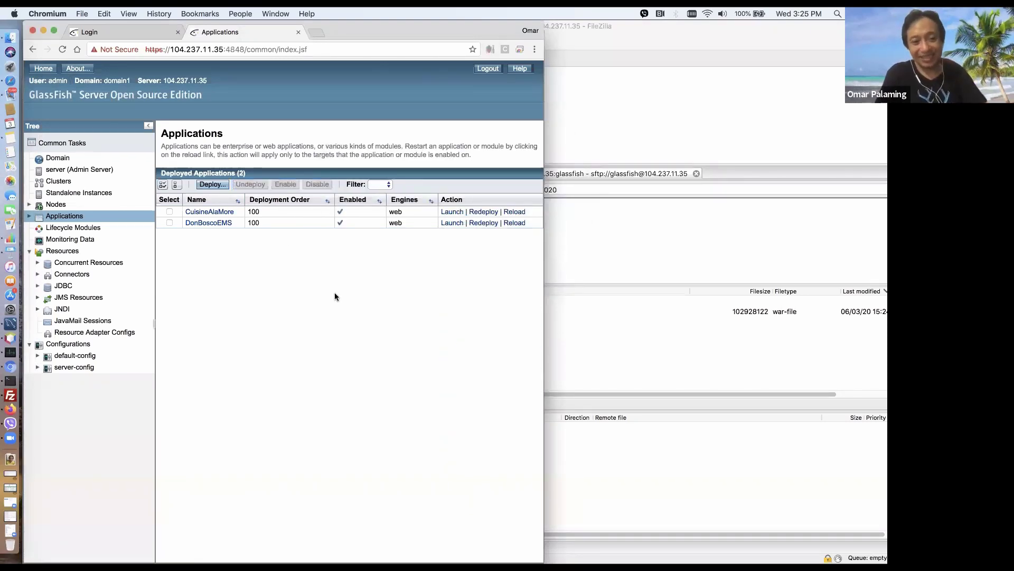
Start a new deployment from a local packaged file and browse the server into /home/glassfish
{"action": "left_click", "coordinate": [222, 186]}
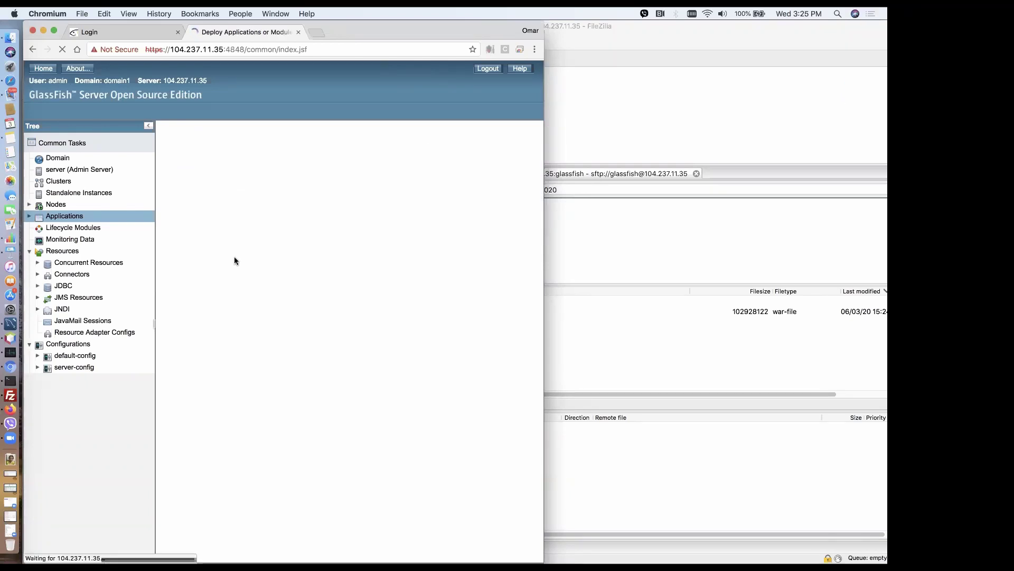
{"action": "left_click", "coordinate": [207, 204]}
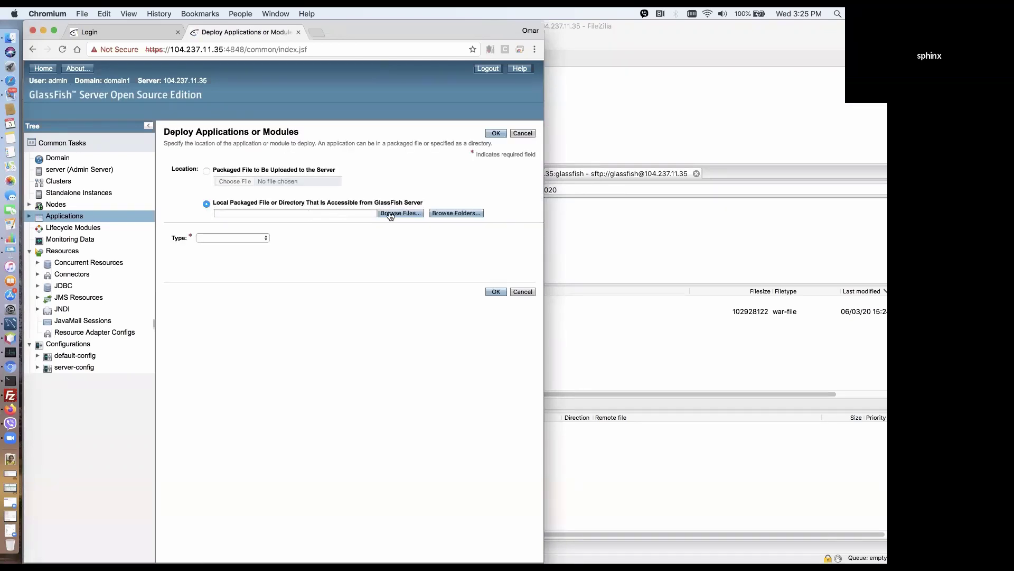
{"action": "left_click", "coordinate": [401, 212]}
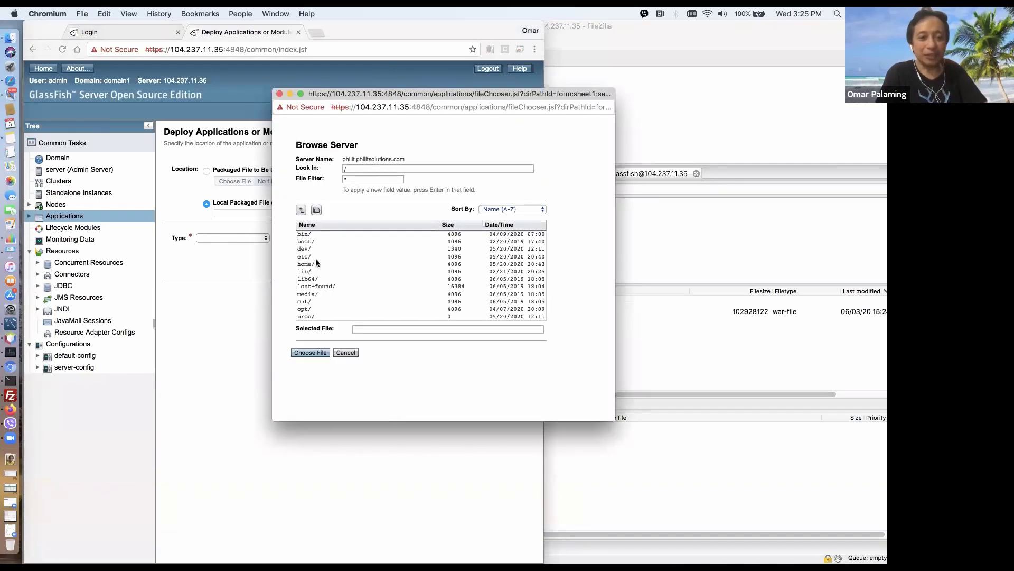
{"action": "left_click", "coordinate": [314, 263]}
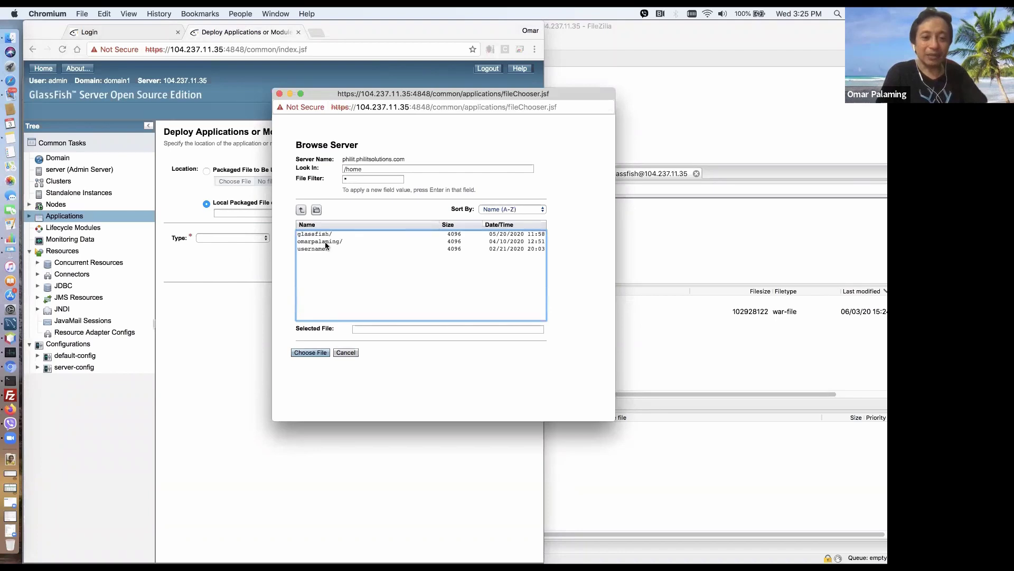
{"action": "left_click", "coordinate": [322, 235]}
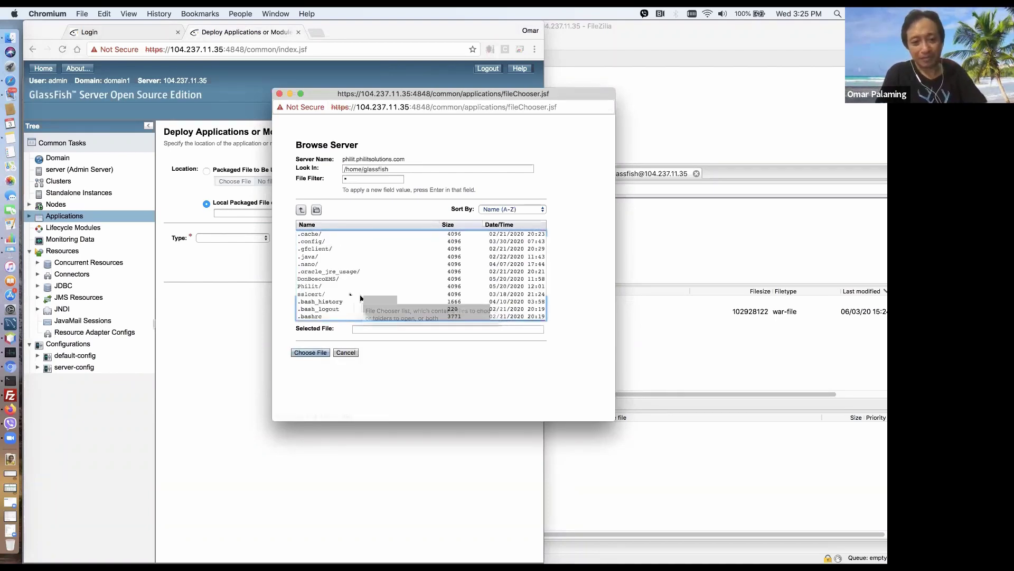
Choose TrainingV7.war from Philit/TrainingV7/06-03-2020 as the package to deploy
{"action": "left_click", "coordinate": [317, 280]}
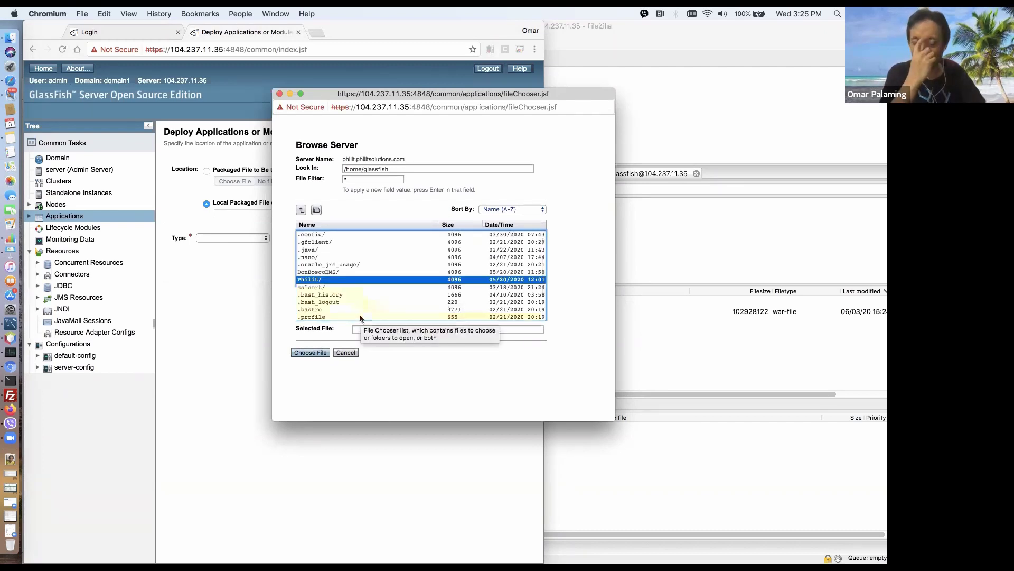
{"action": "left_click", "coordinate": [301, 210]}
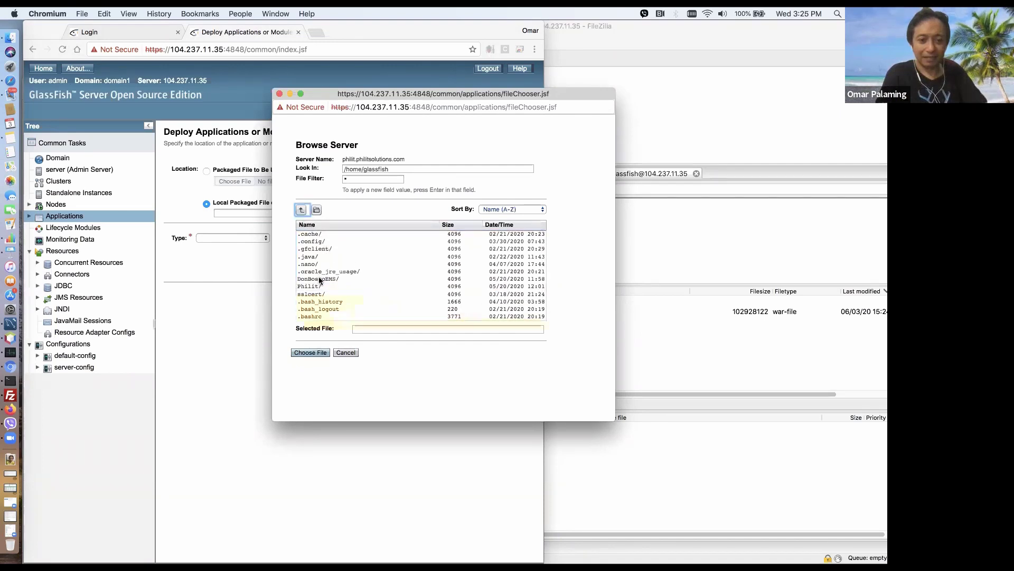
{"action": "double_click", "coordinate": [317, 287]}
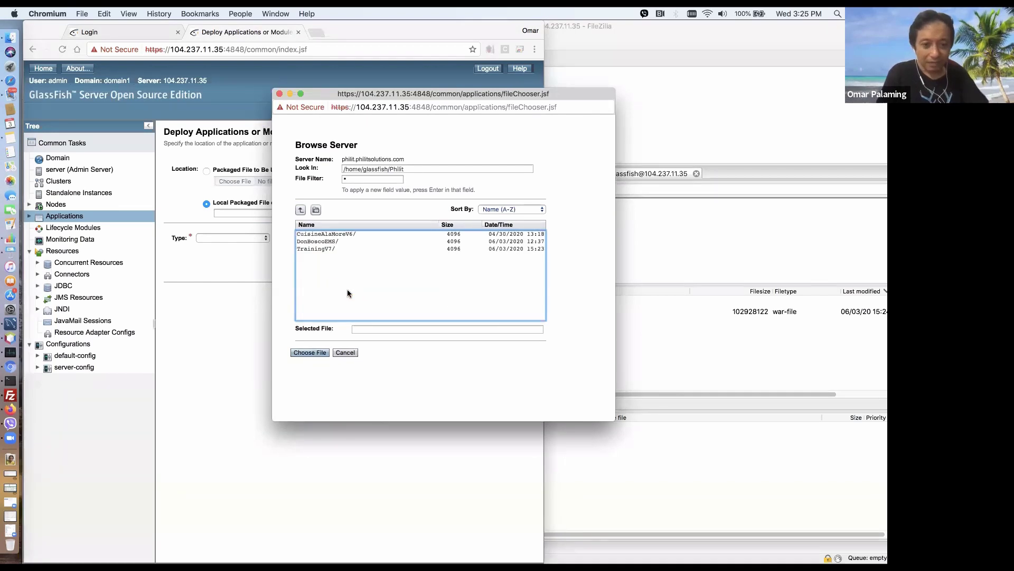
{"action": "left_click", "coordinate": [316, 249]}
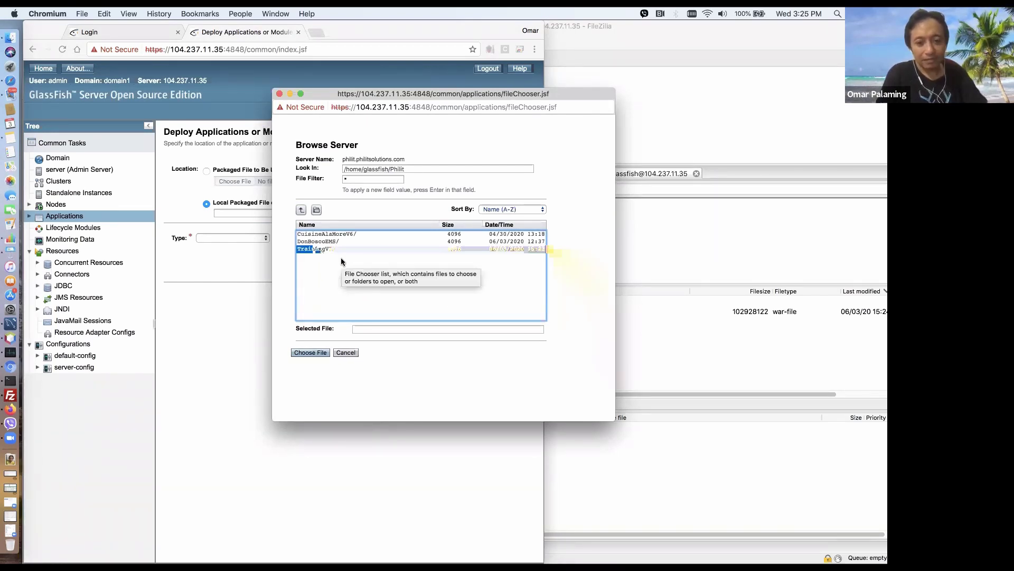
{"action": "left_click", "coordinate": [311, 222]}
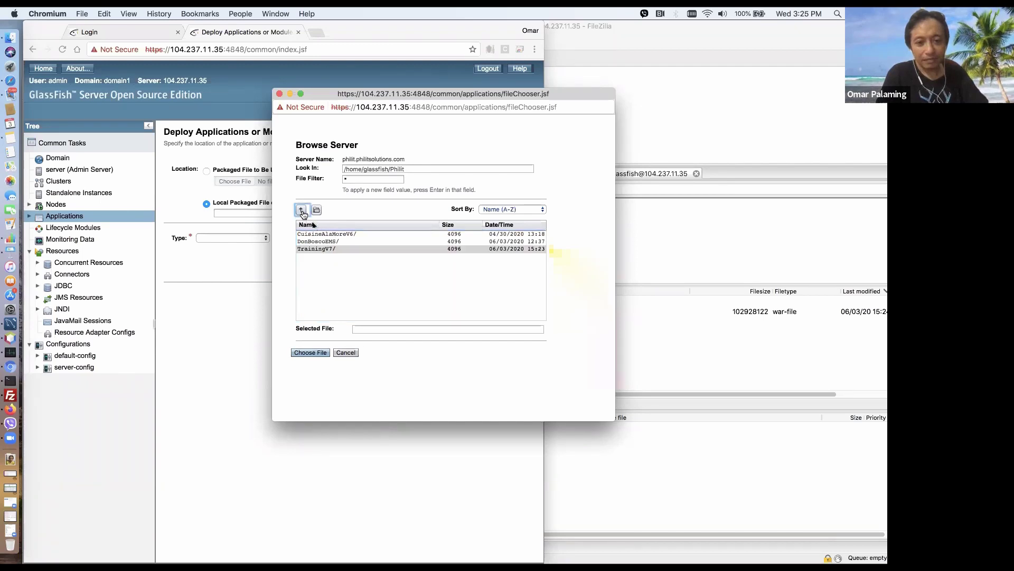
{"action": "double_click", "coordinate": [316, 248]}
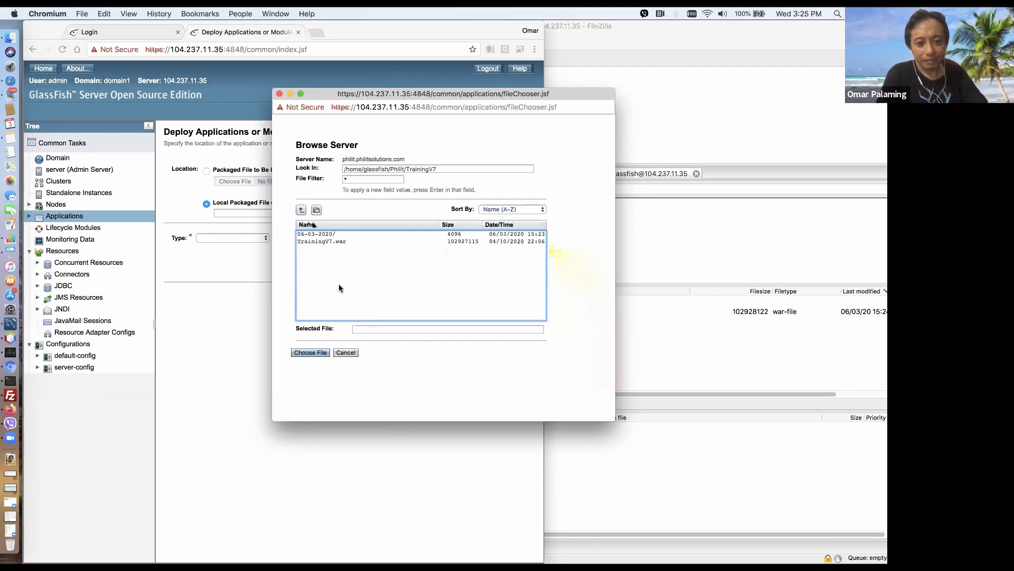
{"action": "left_click", "coordinate": [312, 234]}
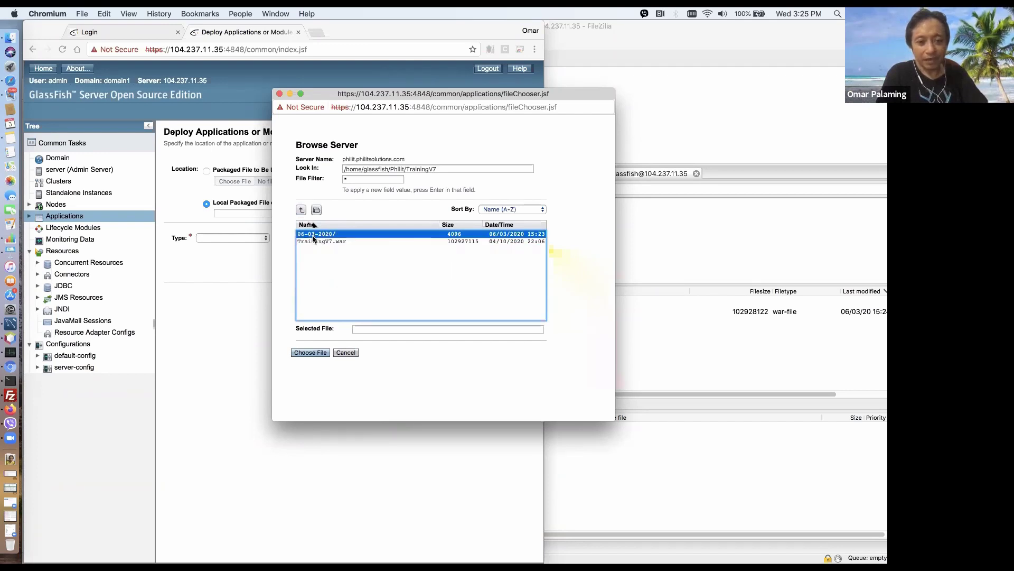
{"action": "double_click", "coordinate": [312, 235]}
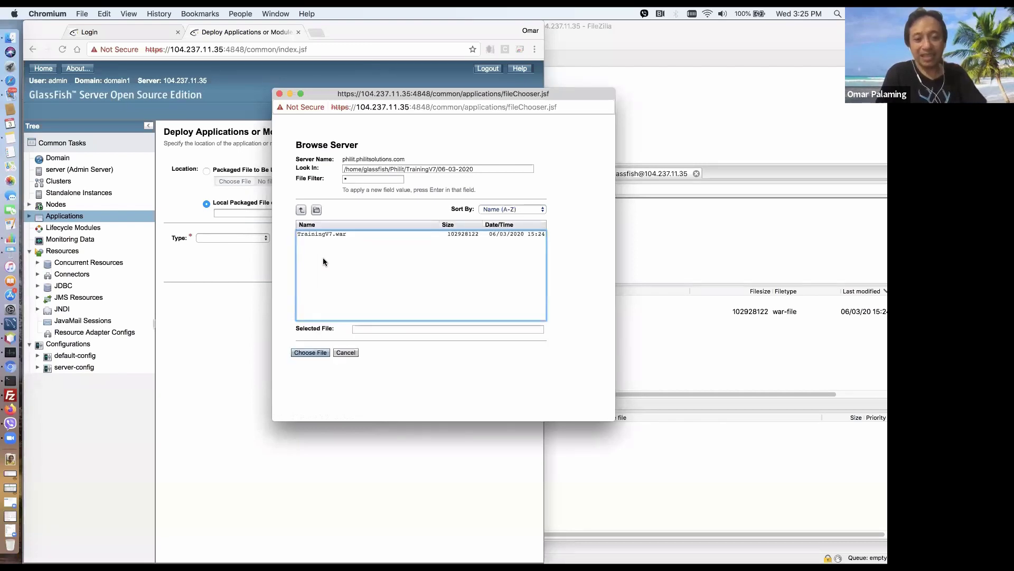
{"action": "left_click", "coordinate": [325, 236]}
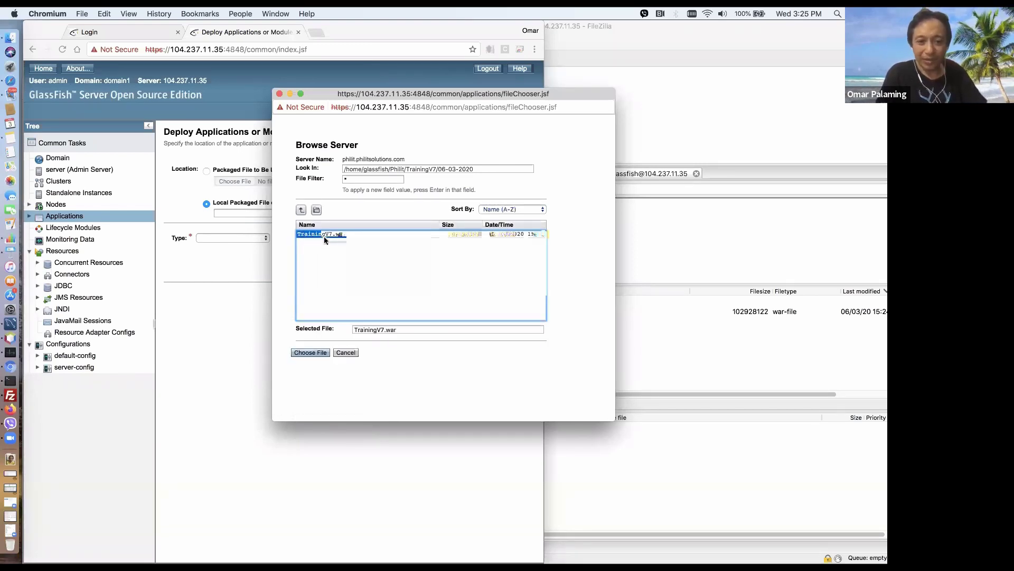
{"action": "left_click", "coordinate": [320, 353]}
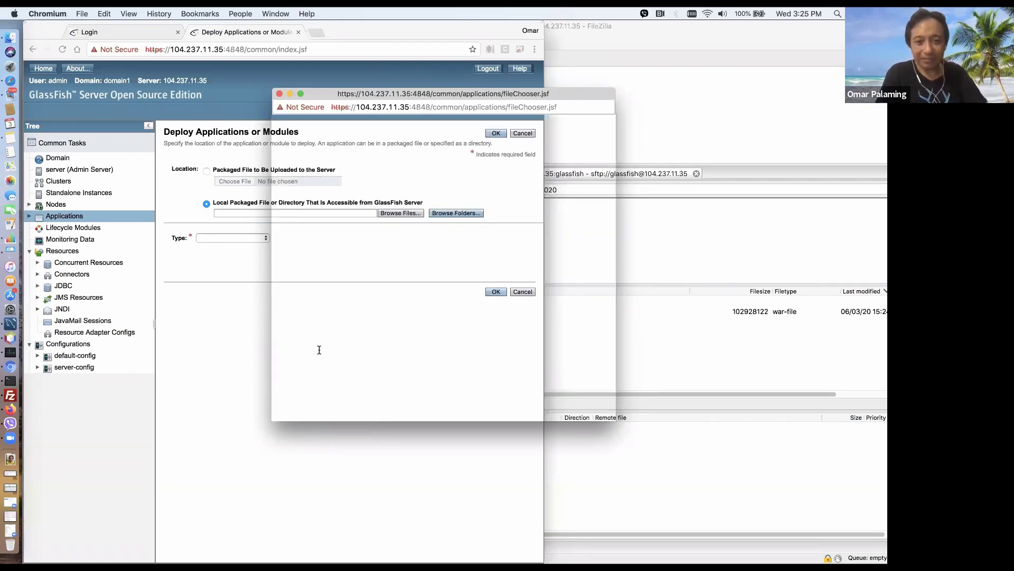
Deploy the chosen TrainingV7.war so TrainingV7 joins CuisineAlaMore and DonBoscoEMS
{"action": "left_click", "coordinate": [496, 132]}
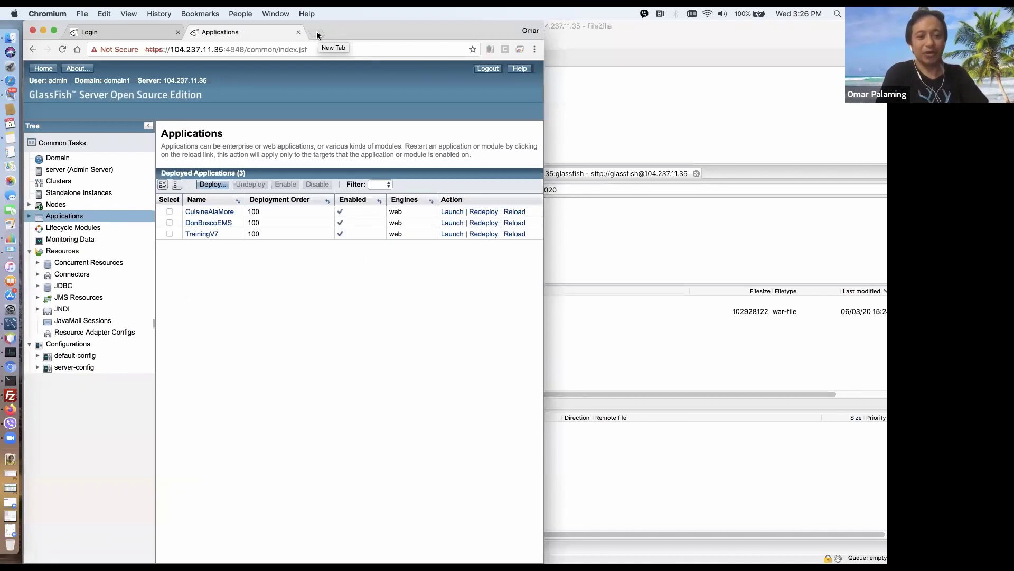
{"action": "left_click", "coordinate": [10, 409]}
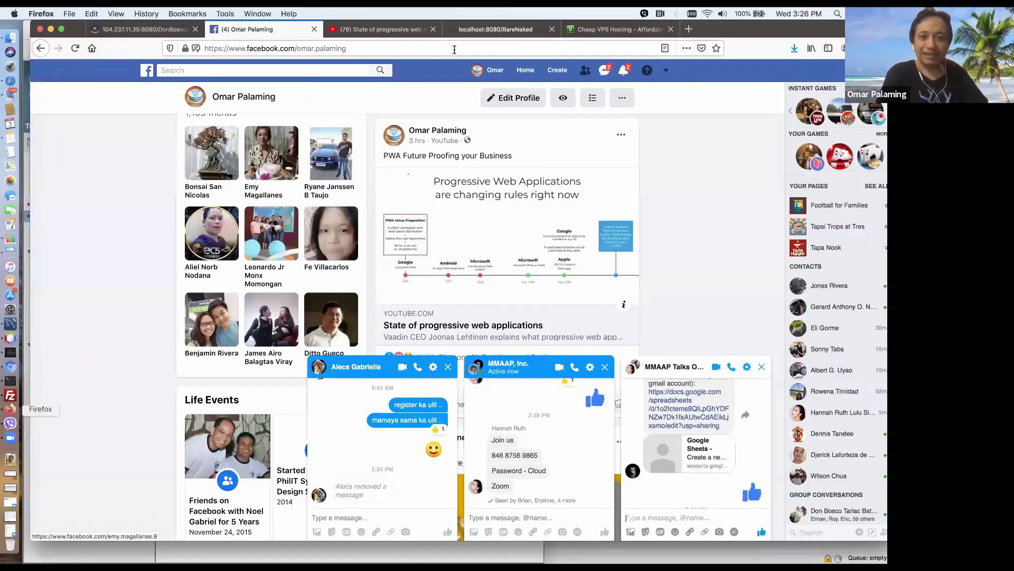
Check the open browser tabs and the deployed TrainingV7 entry in GlassFish
{"action": "left_click", "coordinate": [499, 30]}
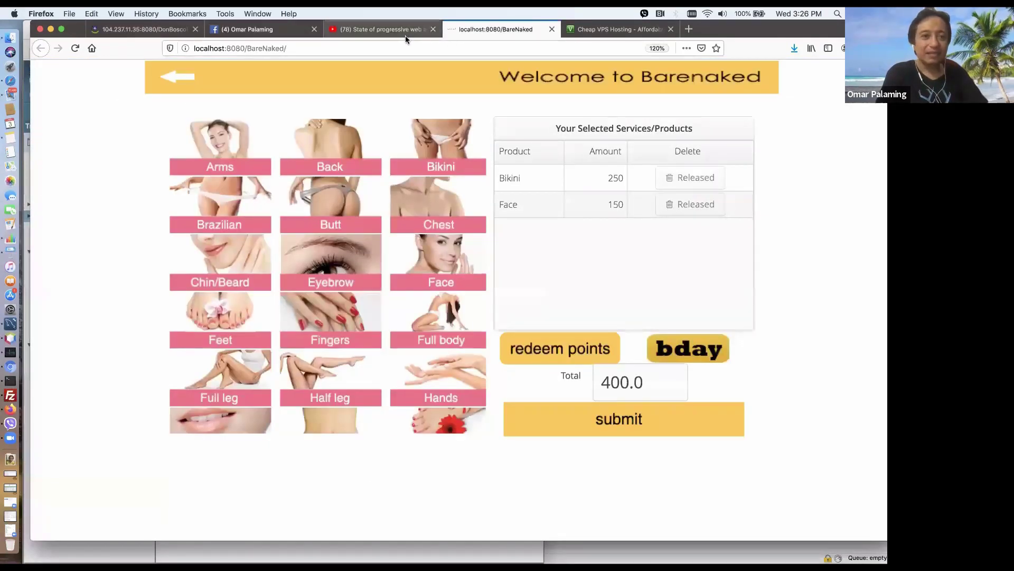
{"action": "left_click", "coordinate": [160, 31]}
{"action": "left_click", "coordinate": [234, 49]}
{"action": "key", "text": "super+c"}
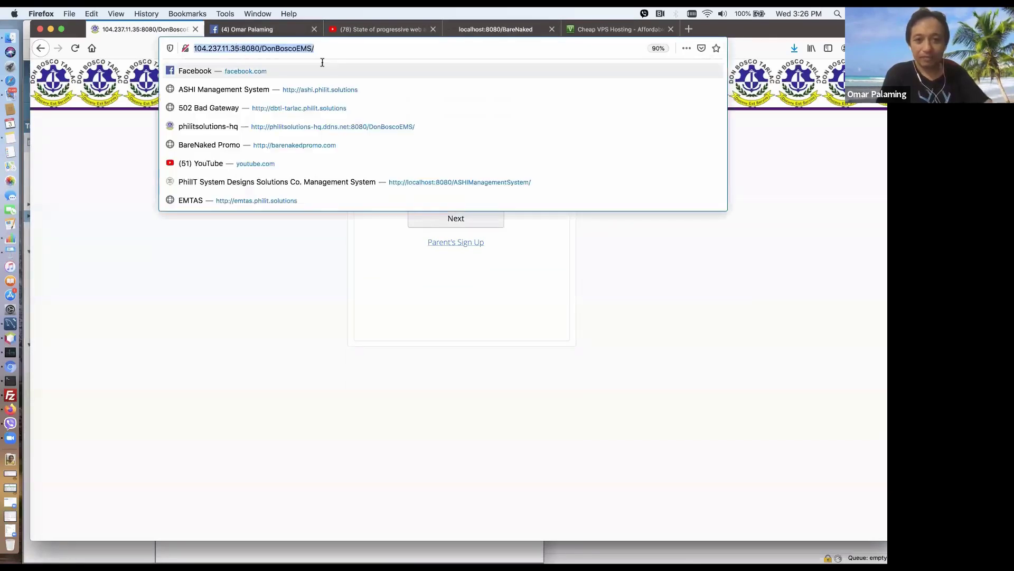
{"action": "left_click", "coordinate": [484, 32]}
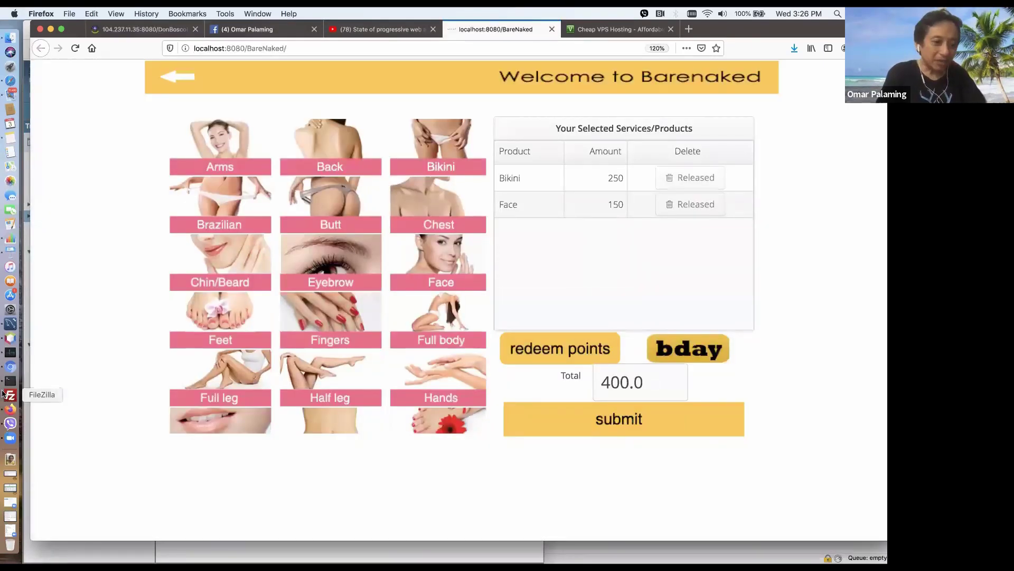
{"action": "left_click", "coordinate": [27, 365]}
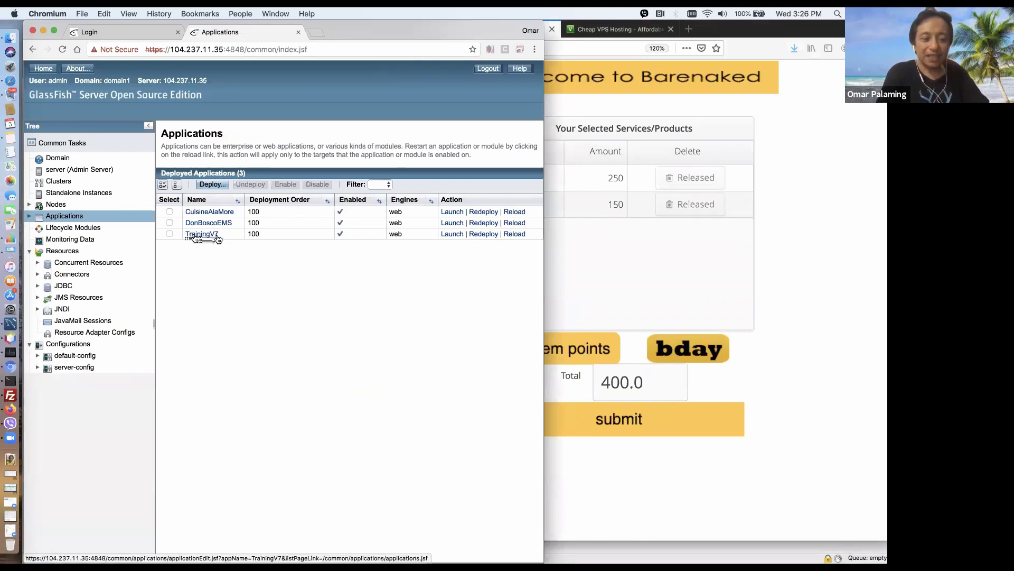
{"action": "left_click", "coordinate": [15, 407]}
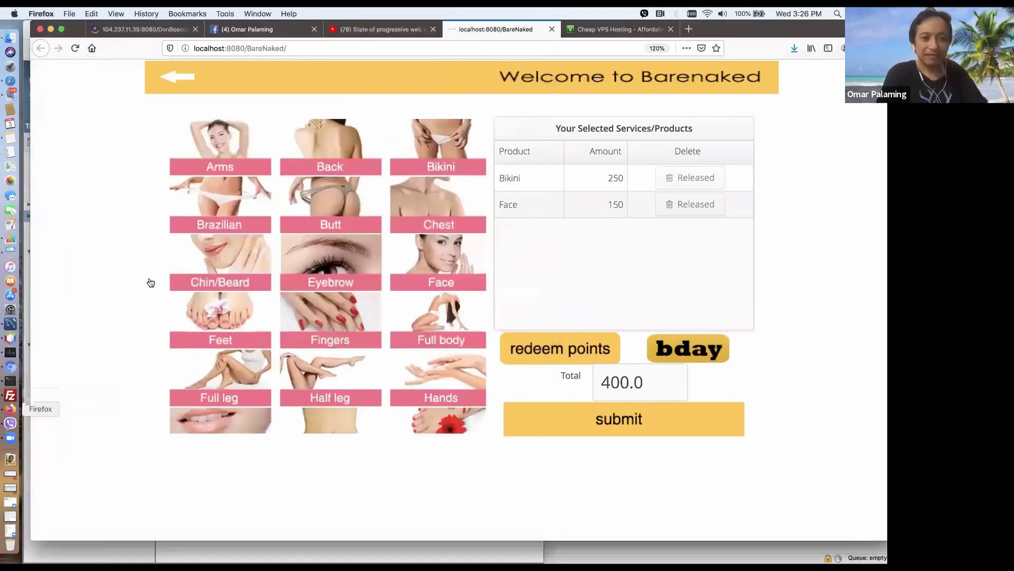
{"action": "left_click", "coordinate": [371, 51]}
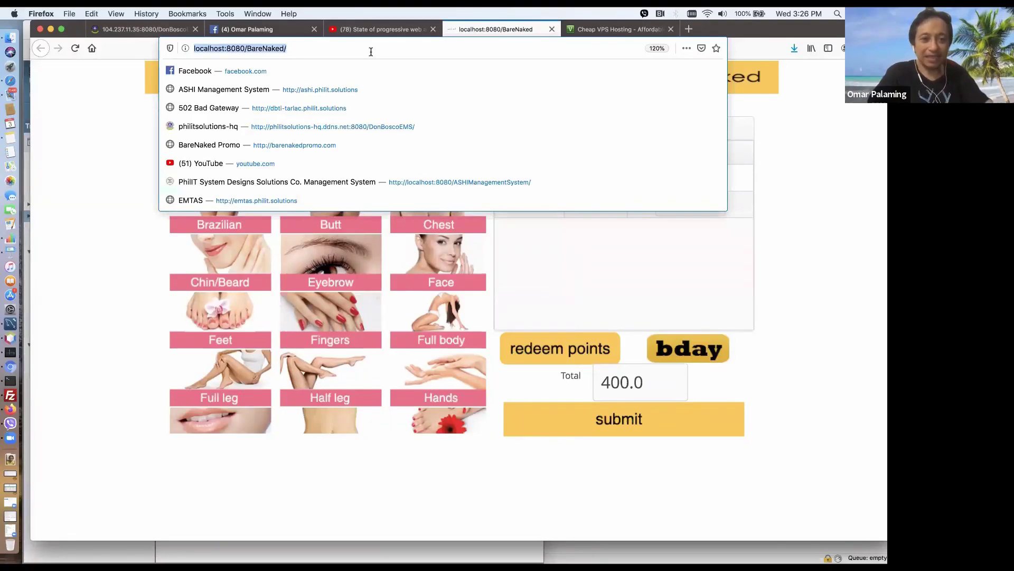
{"action": "key", "text": "super+v"}
{"action": "key", "text": "BackSpace"}
{"action": "key", "text": "BackSpace"}
{"action": "key", "text": "BackSpace"}
{"action": "key", "text": "BackSpace"}
{"action": "key", "text": "BackSpace"}
{"action": "key", "text": "BackSpace"}
{"action": "key", "text": "BackSpace"}
{"action": "key", "text": "BackSpace"}
{"action": "key", "text": "BackSpace"}
{"action": "key", "text": "BackSpace"}
{"action": "key", "text": "BackSpace"}
{"action": "key", "text": "BackSpace"}
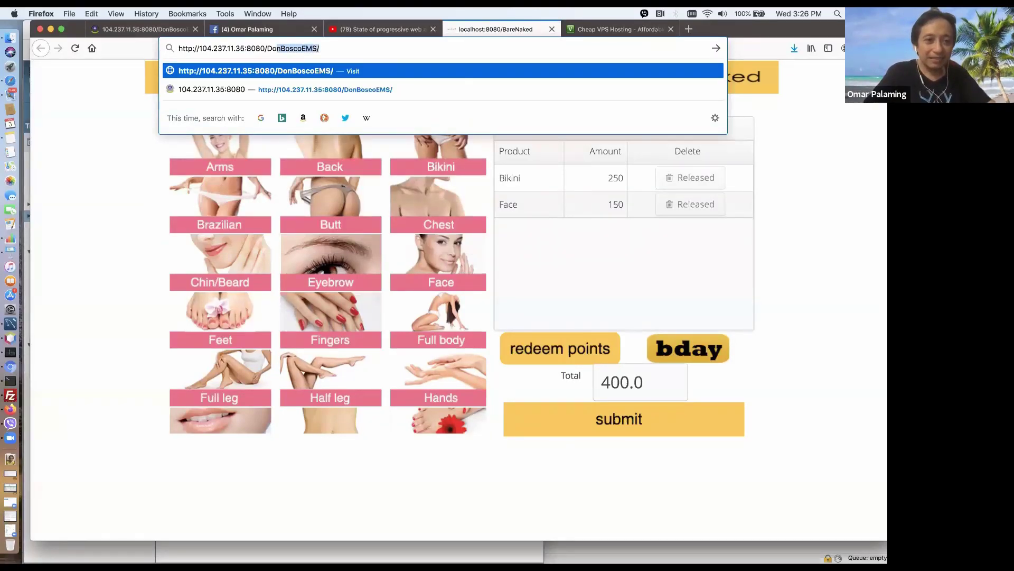
{"action": "type", "text": "TrainingV7"}
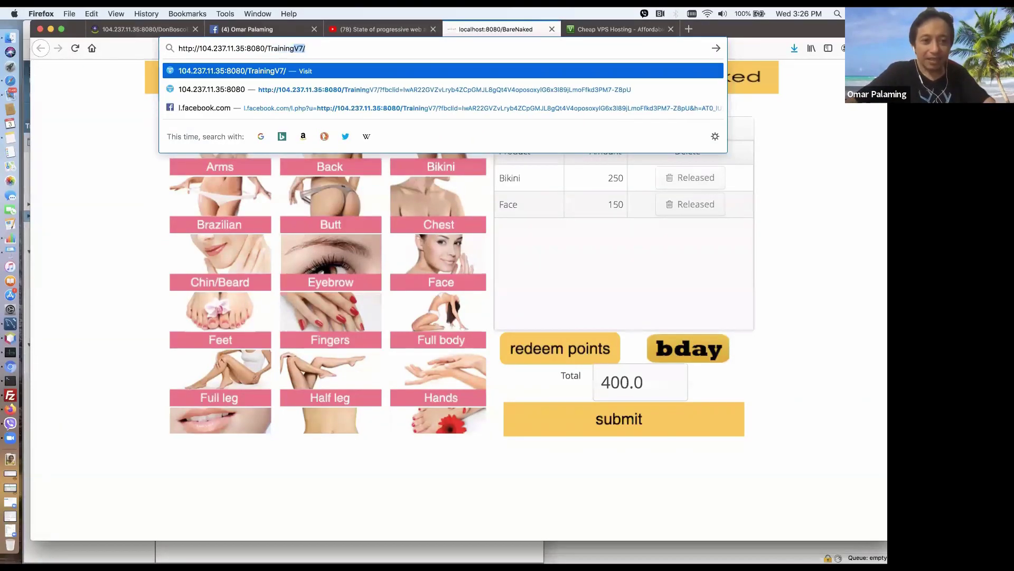
{"action": "key", "text": "Return"}
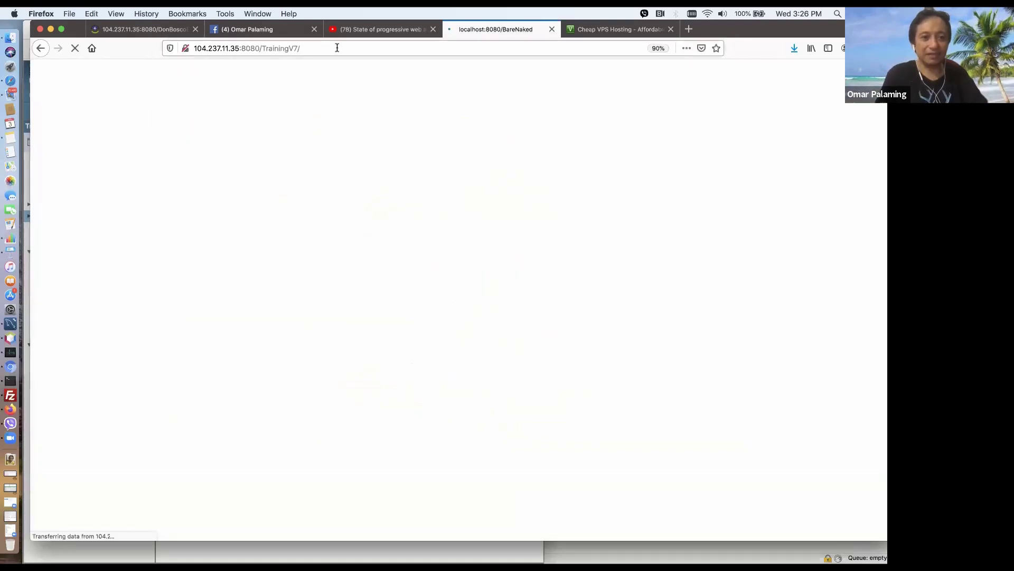
{"action": "left_click", "coordinate": [334, 49]}
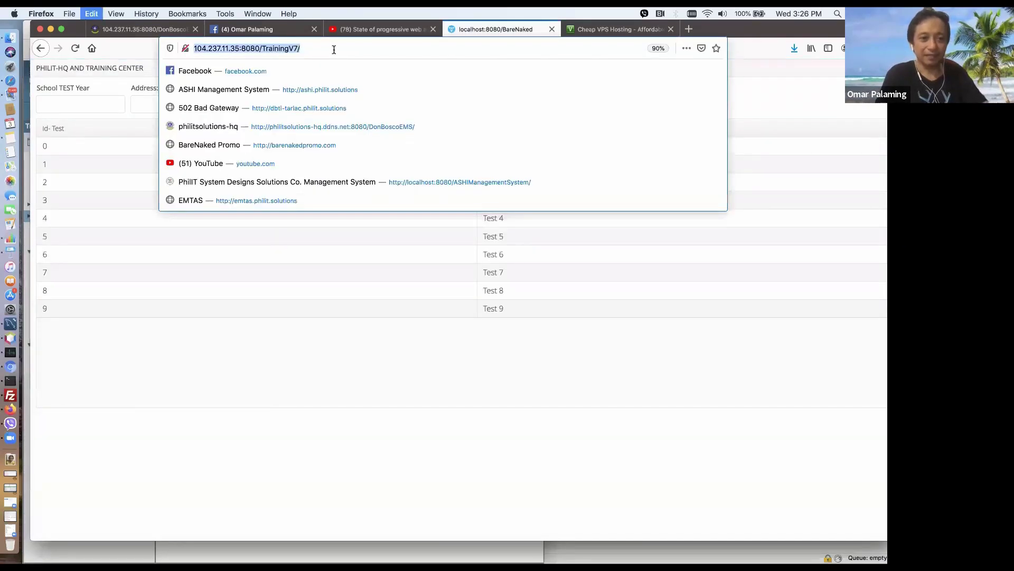
{"action": "left_click", "coordinate": [416, 369]}
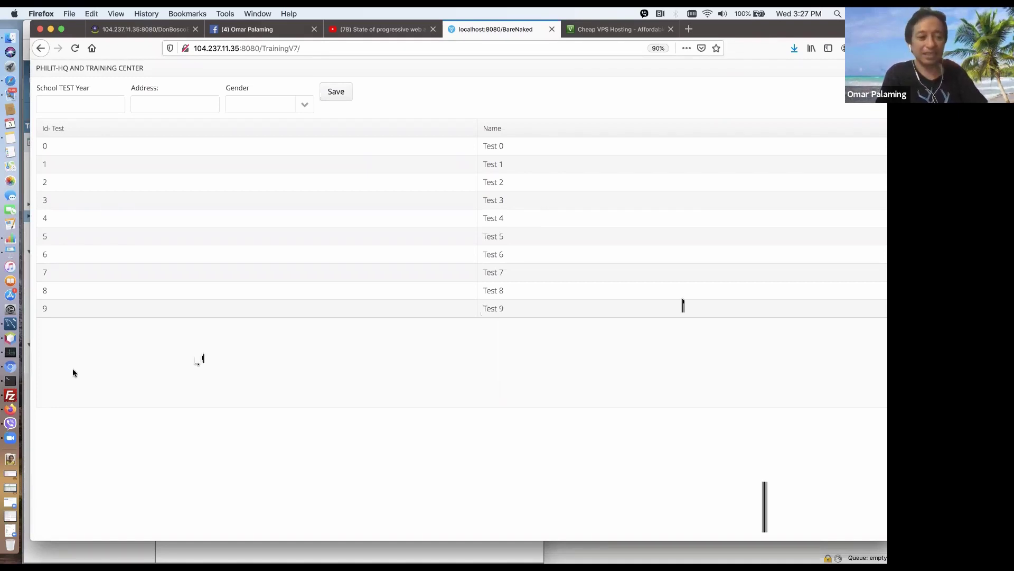
{"action": "left_click", "coordinate": [10, 380]}
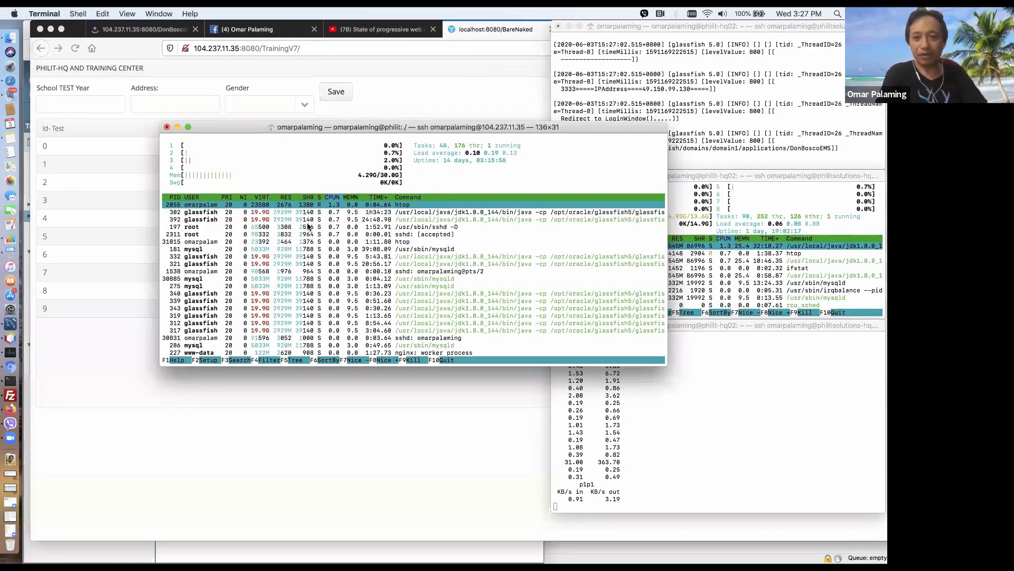
Quit htop in the terminal and clear the command line
{"action": "left_click_drag", "start_coordinate": [312, 131], "coordinate": [307, 223]}
{"action": "left_click_drag", "start_coordinate": [294, 264], "coordinate": [265, 265]}
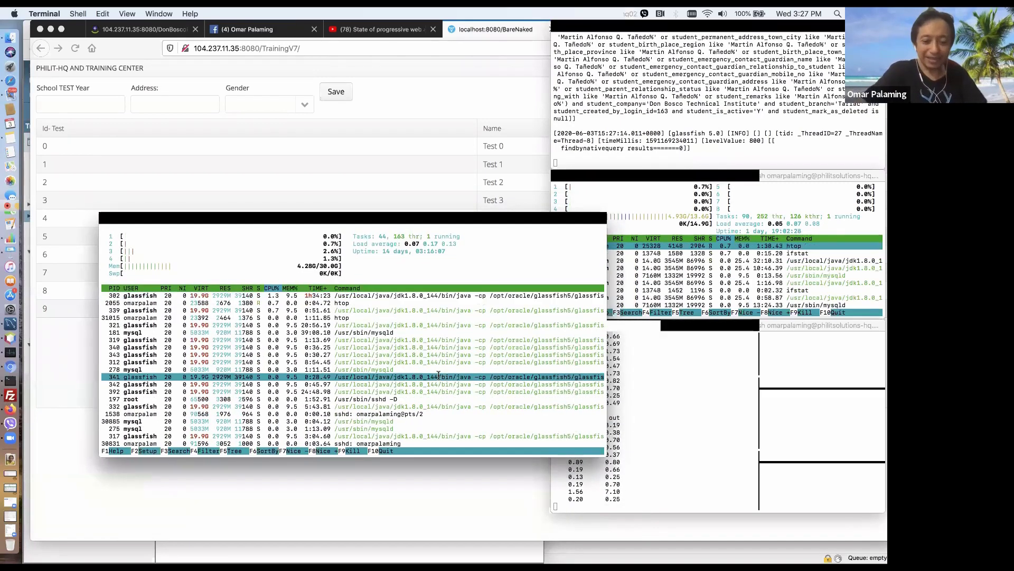
{"action": "type", "text": "q"}
{"action": "type", "text": "ht"}
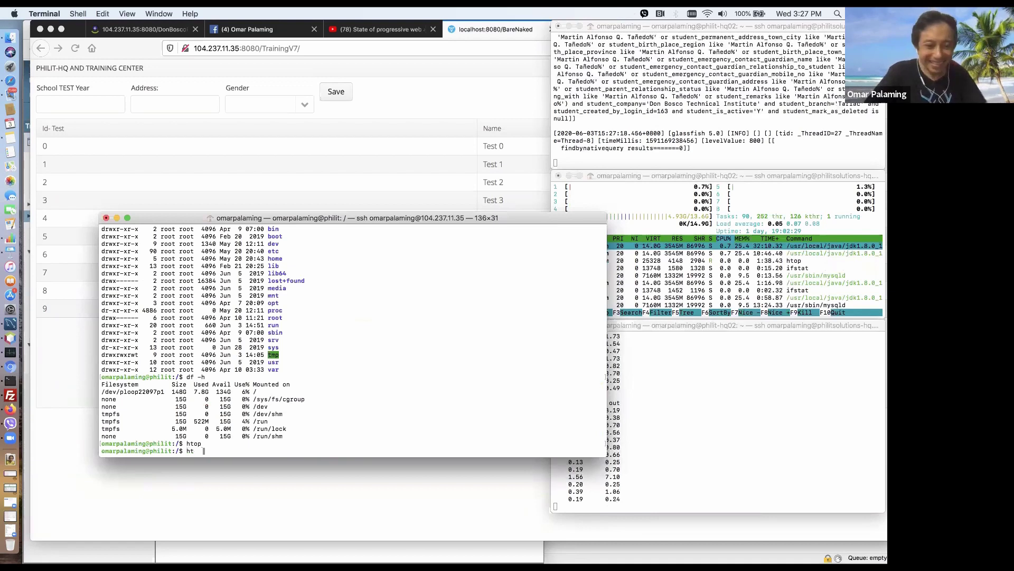
{"action": "key", "text": "Up"}
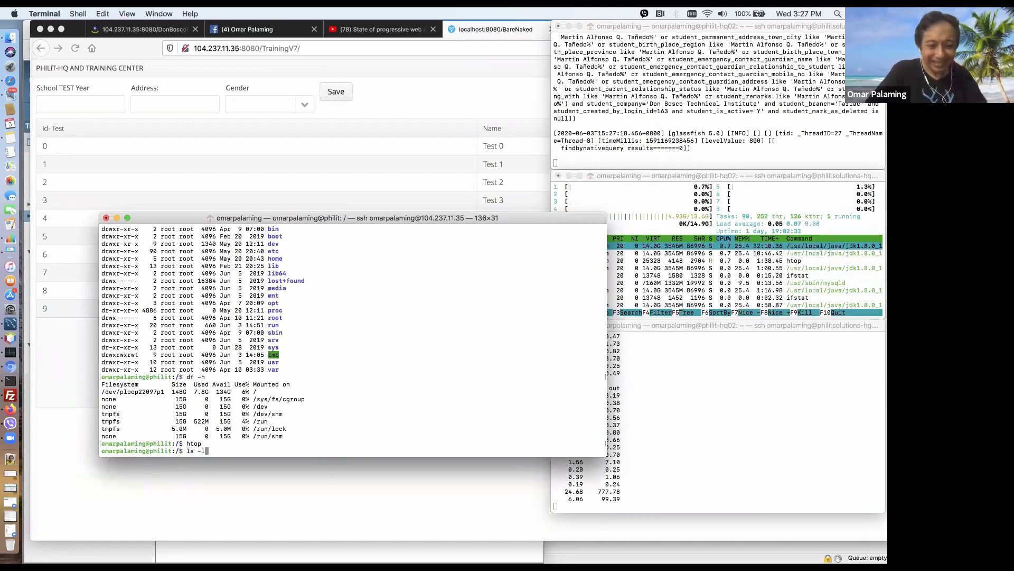
{"action": "key", "text": "BackSpace"}
{"action": "key", "text": "BackSpace"}
{"action": "key", "text": "BackSpace"}
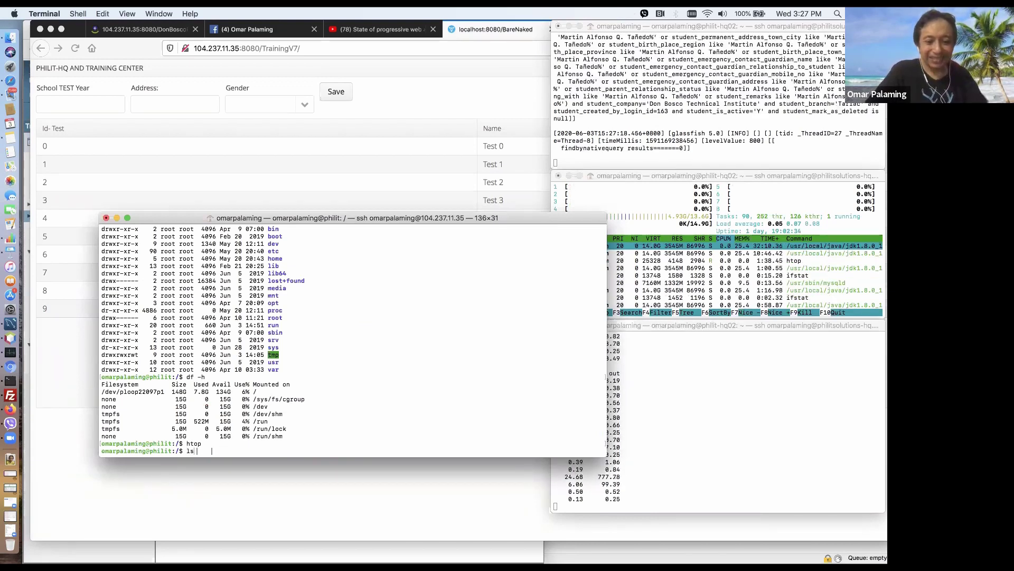
{"action": "key", "text": "BackSpace"}
{"action": "key", "text": "BackSpace"}
{"action": "type", "text": "cd Downloads"}
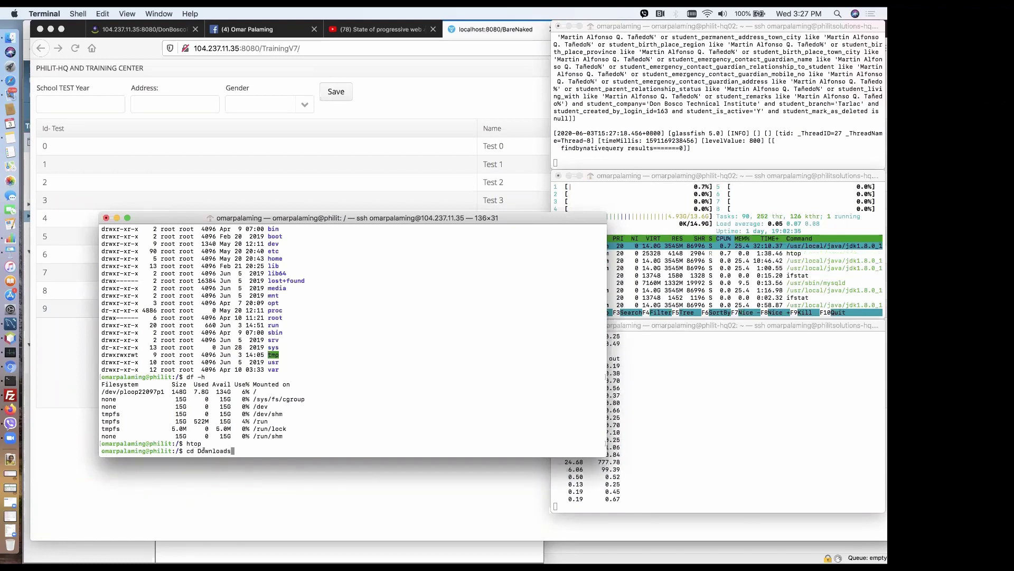
{"action": "key", "text": "BackSpace"}
{"action": "key", "text": "BackSpace"}
{"action": "key", "text": "BackSpace"}
{"action": "key", "text": "BackSpace"}
{"action": "key", "text": "BackSpace"}
{"action": "key", "text": "BackSpace"}
{"action": "key", "text": "BackSpace"}
{"action": "key", "text": "BackSpace"}
{"action": "key", "text": "BackSpace"}
{"action": "key", "text": "BackSpace"}
{"action": "key", "text": "BackSpace"}
{"action": "key", "text": "BackSpace"}
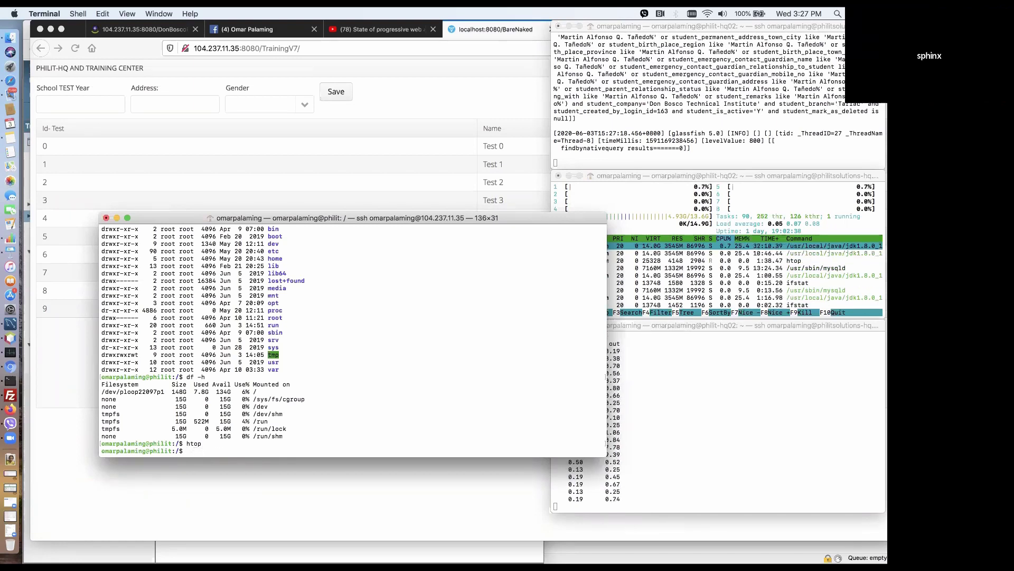
{"action": "type", "text": "rmf kf hannf k"}
{"action": "key", "text": "BackSpace"}
{"action": "key", "text": "BackSpace"}
{"action": "key", "text": "BackSpace"}
{"action": "key", "text": "BackSpace"}
{"action": "key", "text": "BackSpace"}
{"action": "key", "text": "BackSpace"}
{"action": "key", "text": "BackSpace"}
{"action": "key", "text": "BackSpace"}
{"action": "key", "text": "BackSpace"}
{"action": "key", "text": "BackSpace"}
{"action": "key", "text": "BackSpace"}
{"action": "key", "text": "BackSpace"}
{"action": "key", "text": "BackSpace"}
{"action": "key", "text": "BackSpace"}
{"action": "type", "text": "lsf tusermef t"}
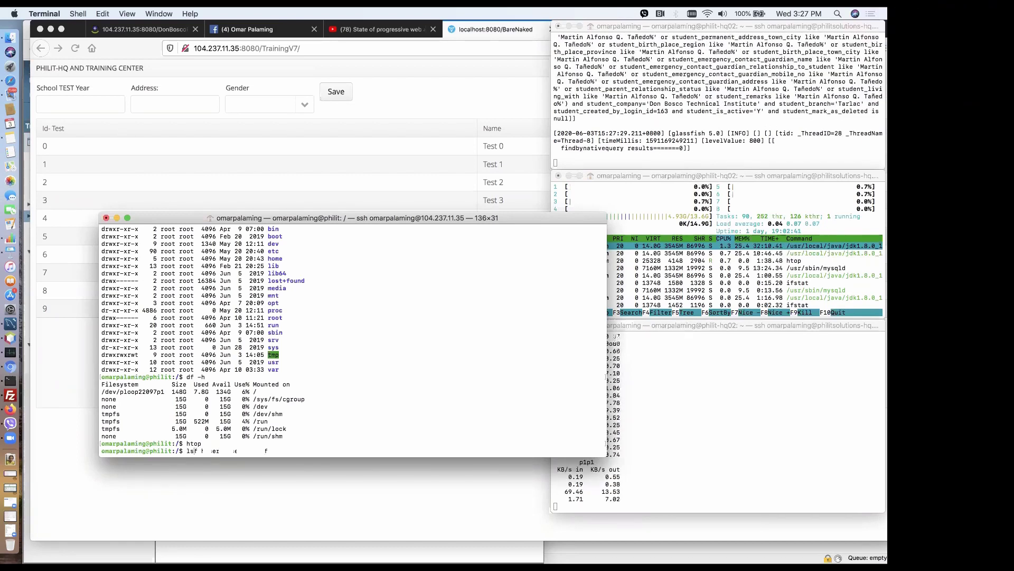
{"action": "key", "text": "BackSpace"}
{"action": "key", "text": "BackSpace"}
{"action": "key", "text": "BackSpace"}
{"action": "key", "text": "BackSpace"}
{"action": "key", "text": "BackSpace"}
{"action": "key", "text": "BackSpace"}
{"action": "key", "text": "BackSpace"}
{"action": "key", "text": "BackSpace"}
{"action": "key", "text": "BackSpace"}
{"action": "key", "text": "BackSpace"}
{"action": "key", "text": "BackSpace"}
{"action": "key", "text": "BackSpace"}
{"action": "key", "text": "BackSpace"}
{"action": "key", "text": "BackSpace"}
{"action": "type", "text": "cd .."}
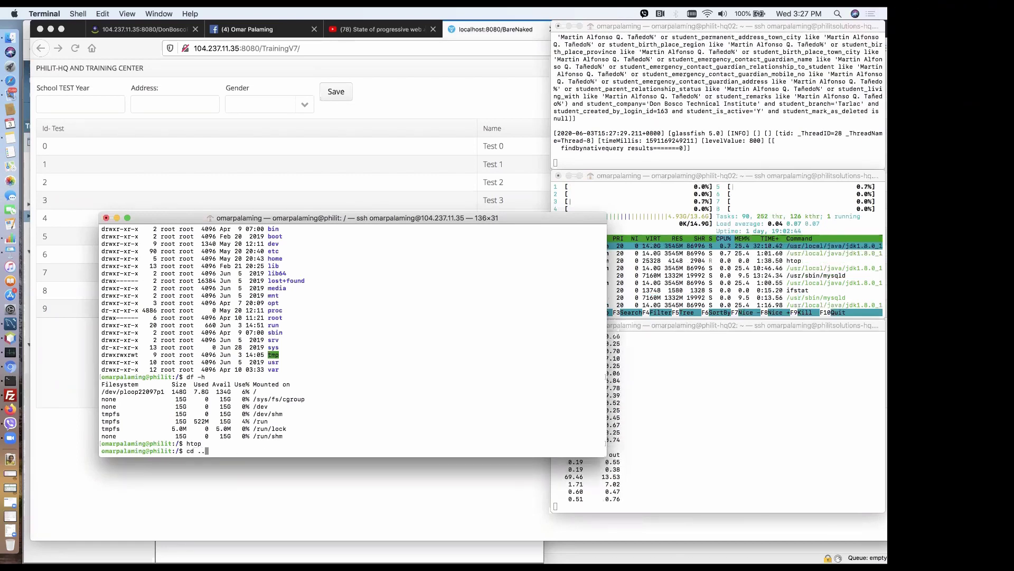
Run sudo tail -F on the GlassFish domain1 server.log, entering the sudo password
{"action": "key", "text": "Up"}
{"action": "key", "text": "Up"}
{"action": "key", "text": "Up"}
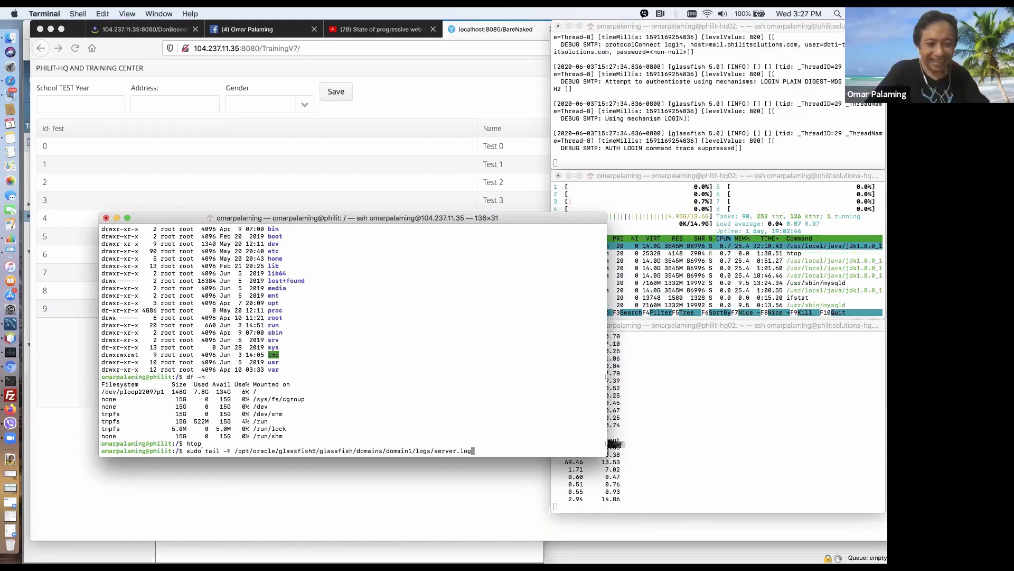
{"action": "key", "text": "Return"}
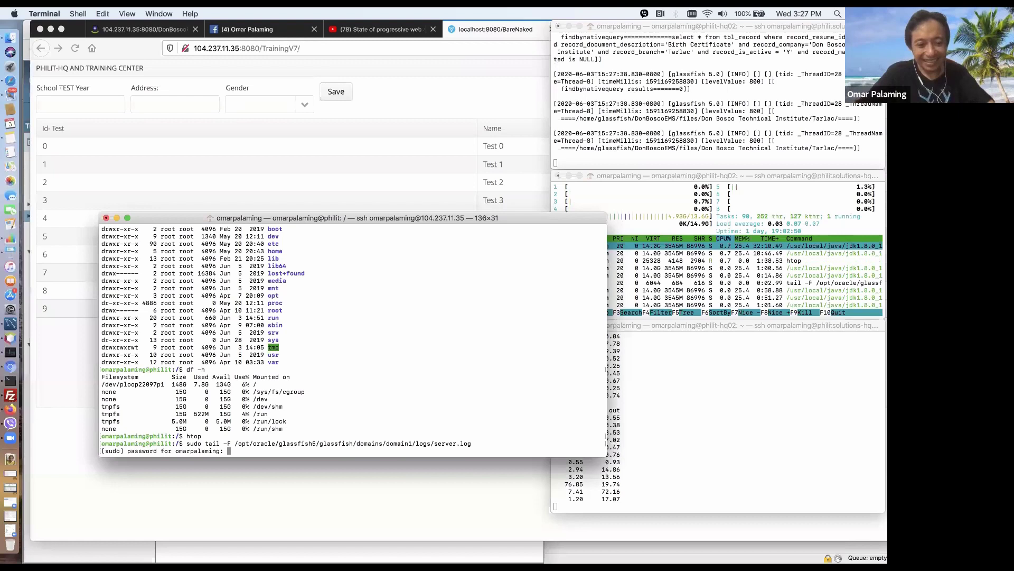
{"action": "key", "text": "Return"}
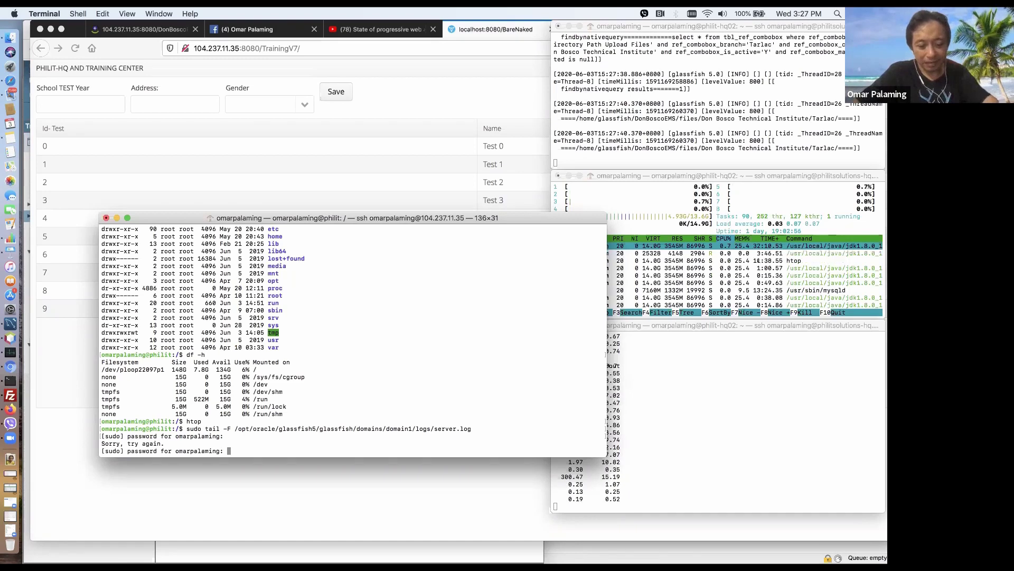
{"action": "key", "text": "Return"}
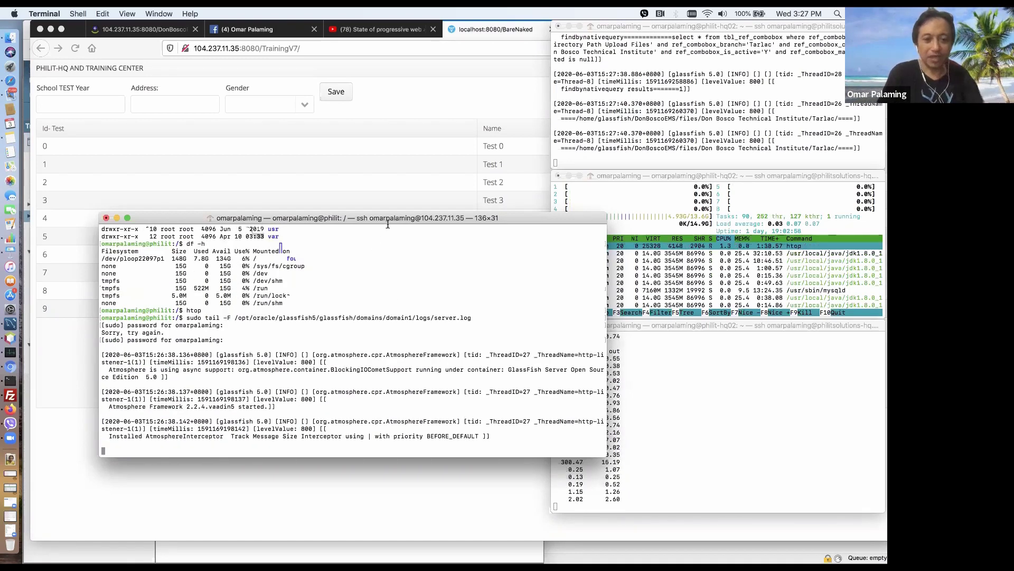
Reload the TrainingV7 page in the browser and watch the new server log entries
{"action": "left_click_drag", "start_coordinate": [392, 217], "coordinate": [442, 214]}
{"action": "left_click_drag", "start_coordinate": [501, 240], "coordinate": [566, 254]}
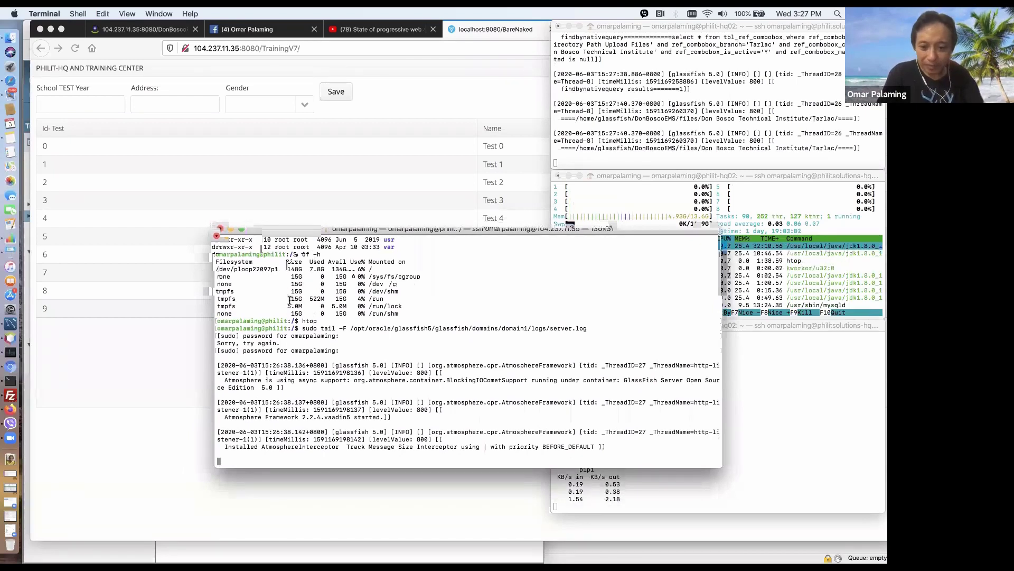
{"action": "left_click", "coordinate": [300, 65]}
{"action": "left_click", "coordinate": [308, 48]}
{"action": "key", "text": "Return"}
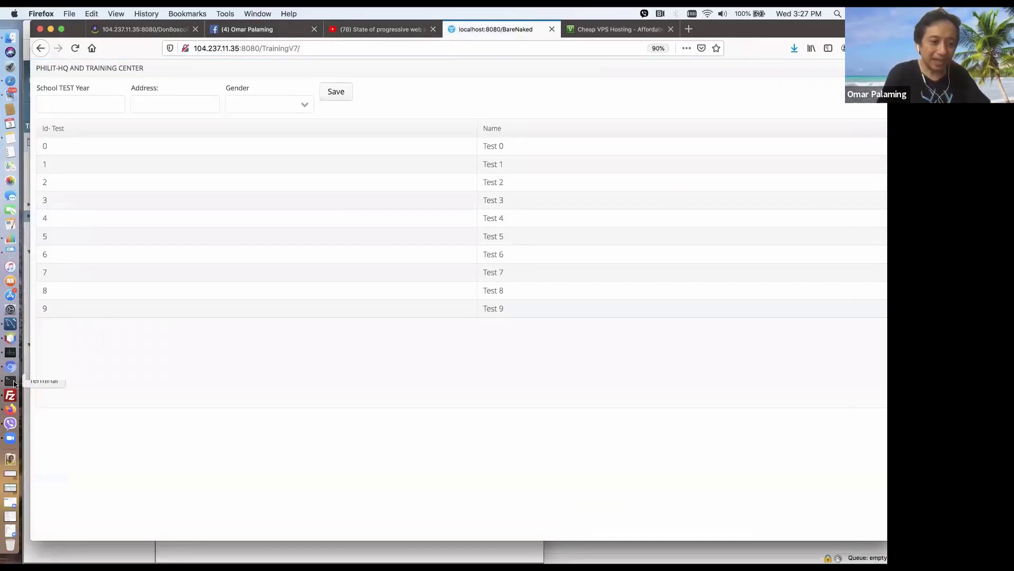
{"action": "left_click", "coordinate": [10, 380]}
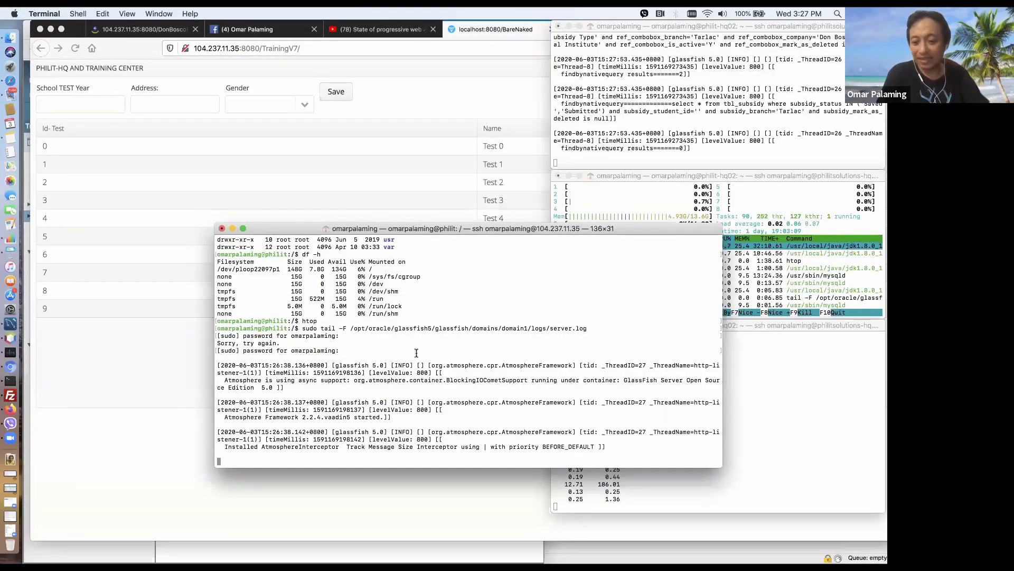
{"action": "left_click_drag", "start_coordinate": [445, 229], "coordinate": [379, 233]}
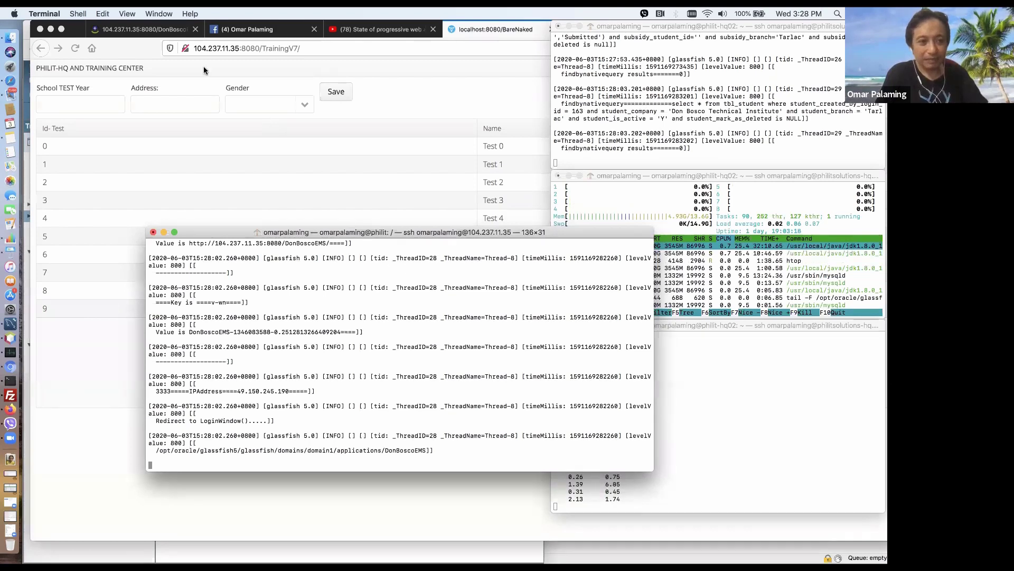
Switch between the DonBoscoEMS login tab and the TrainingV7 page tab in Firefox
{"action": "left_click", "coordinate": [169, 33]}
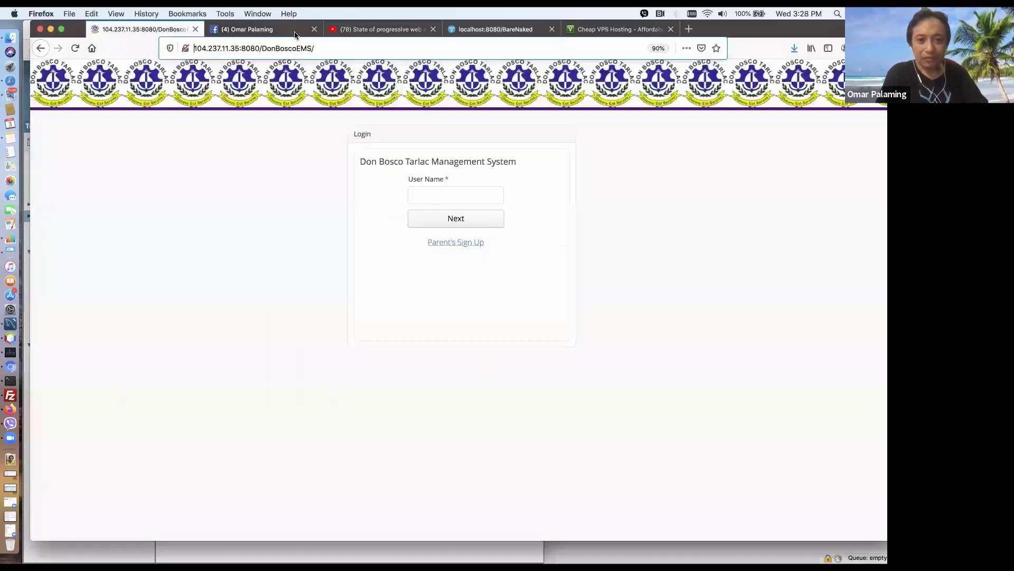
{"action": "left_click", "coordinate": [484, 30]}
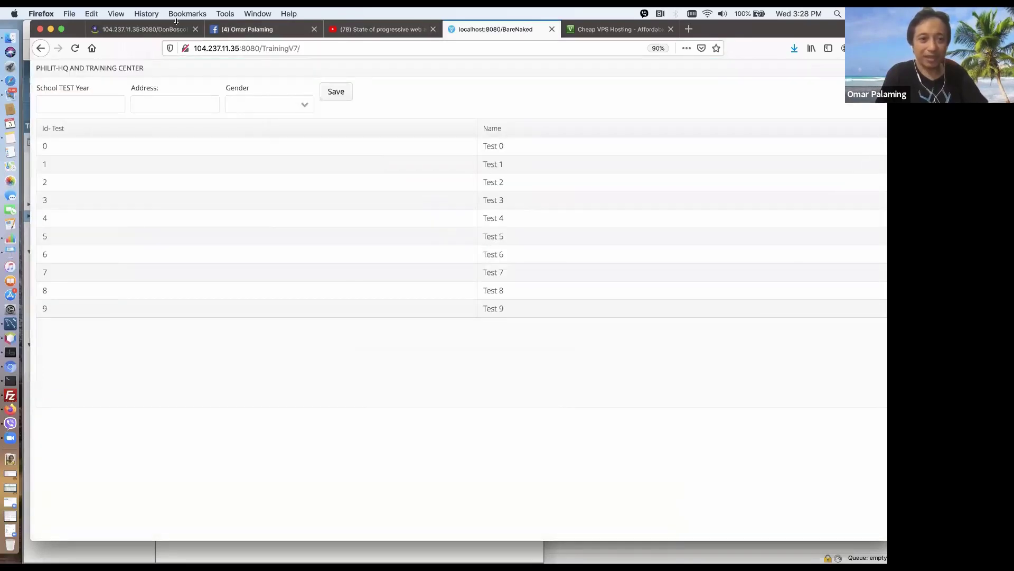
{"action": "left_click", "coordinate": [144, 30]}
{"action": "left_click", "coordinate": [479, 30]}
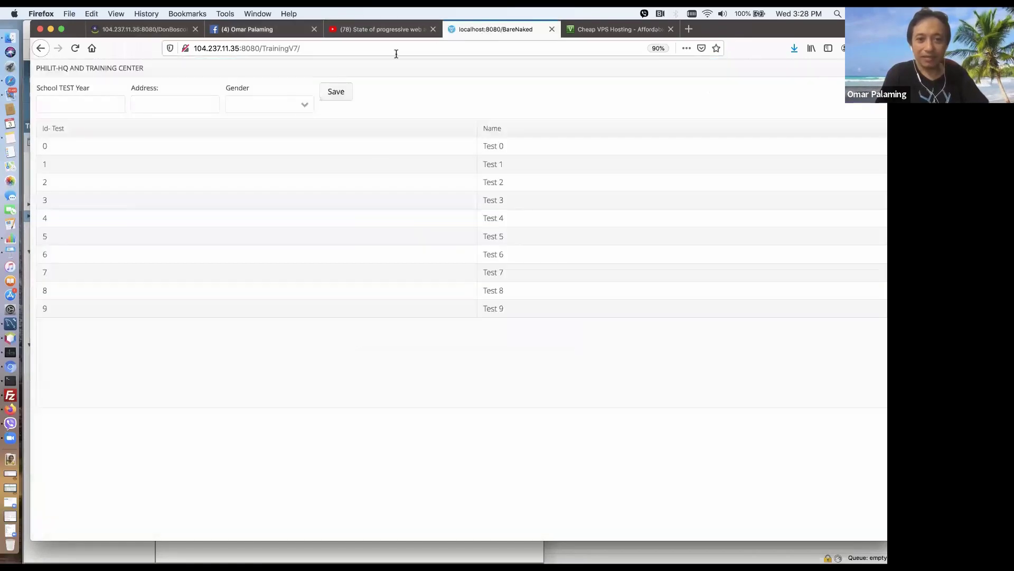
In NetBeans, expand com.philit.apps, then collapse Source Packages and the TrainingV7 project
{"action": "key", "text": "super+Tab"}
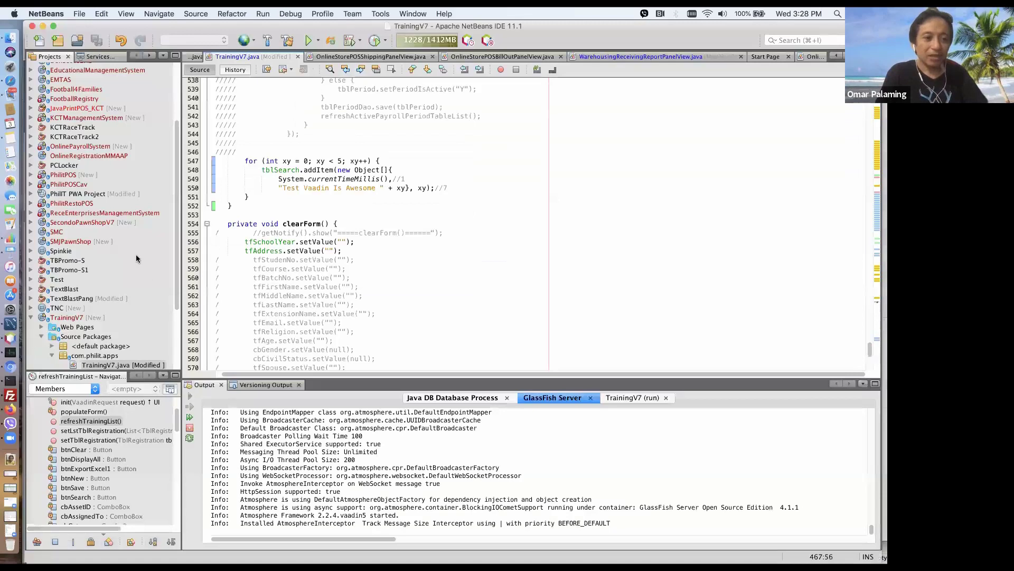
{"action": "double_click", "coordinate": [135, 256]}
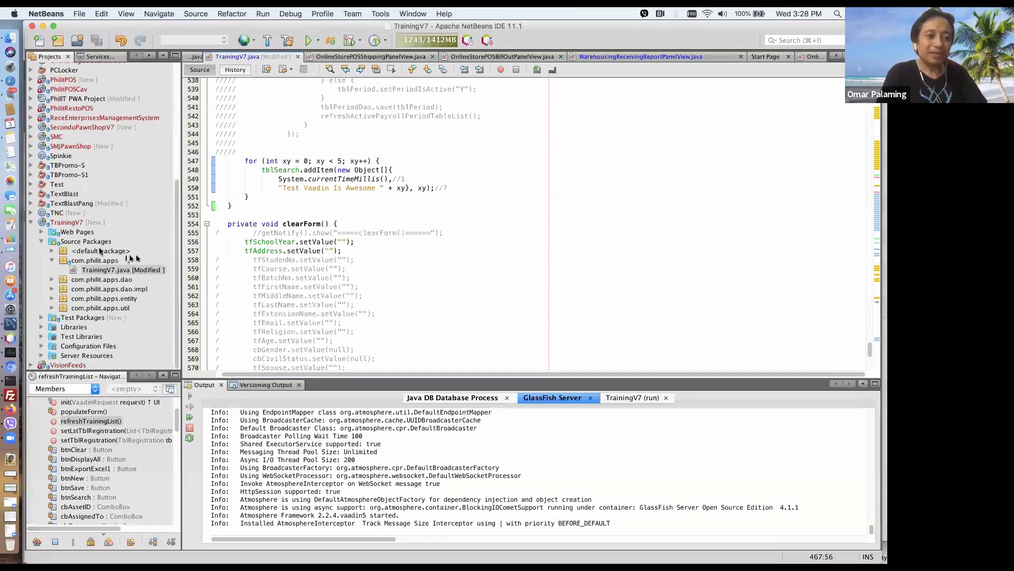
{"action": "left_click", "coordinate": [42, 242]}
{"action": "left_click", "coordinate": [82, 289]}
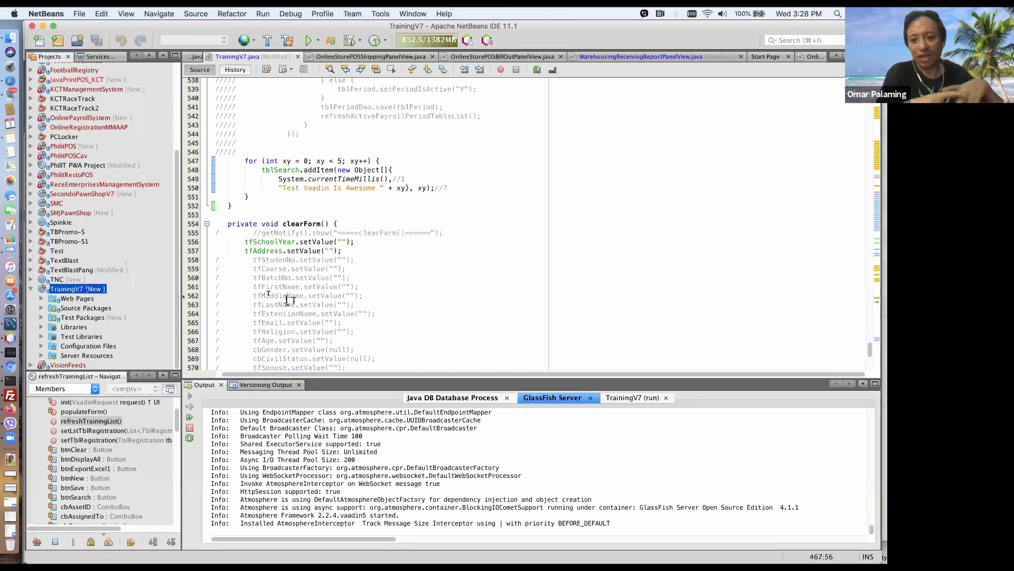
{"action": "left_click", "coordinate": [31, 288]}
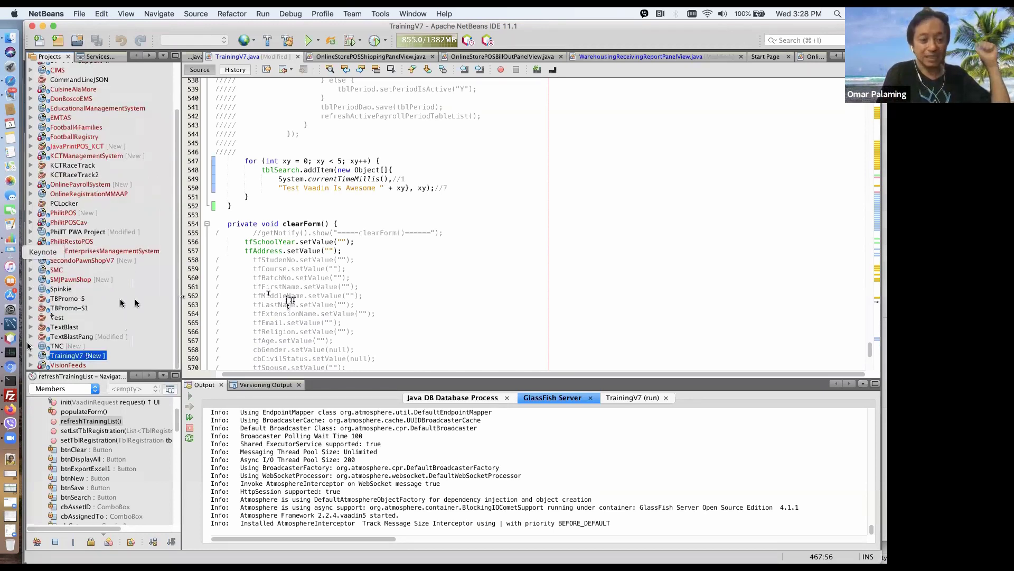
{"action": "left_click", "coordinate": [9, 409]}
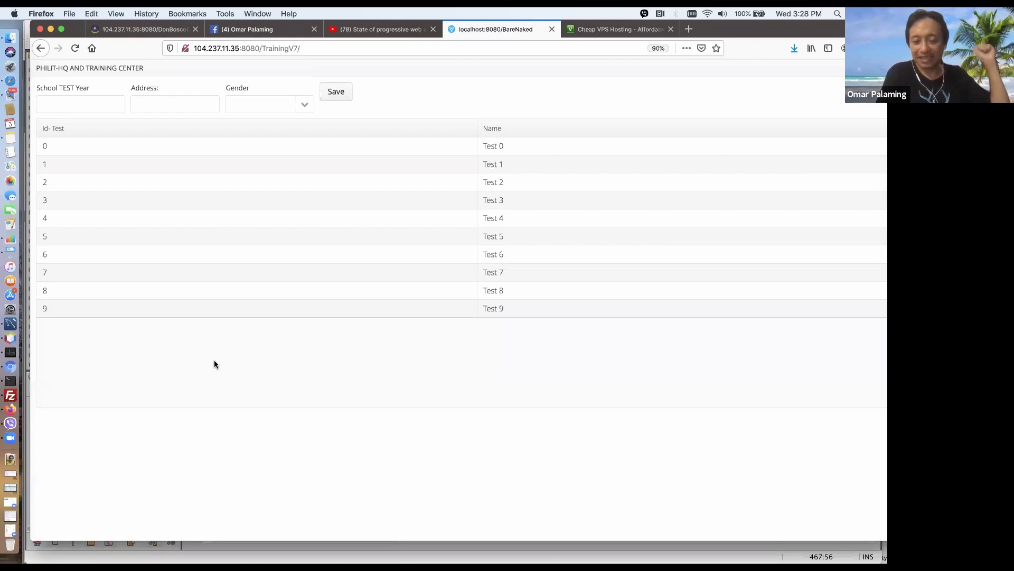
{"action": "left_click", "coordinate": [315, 51]}
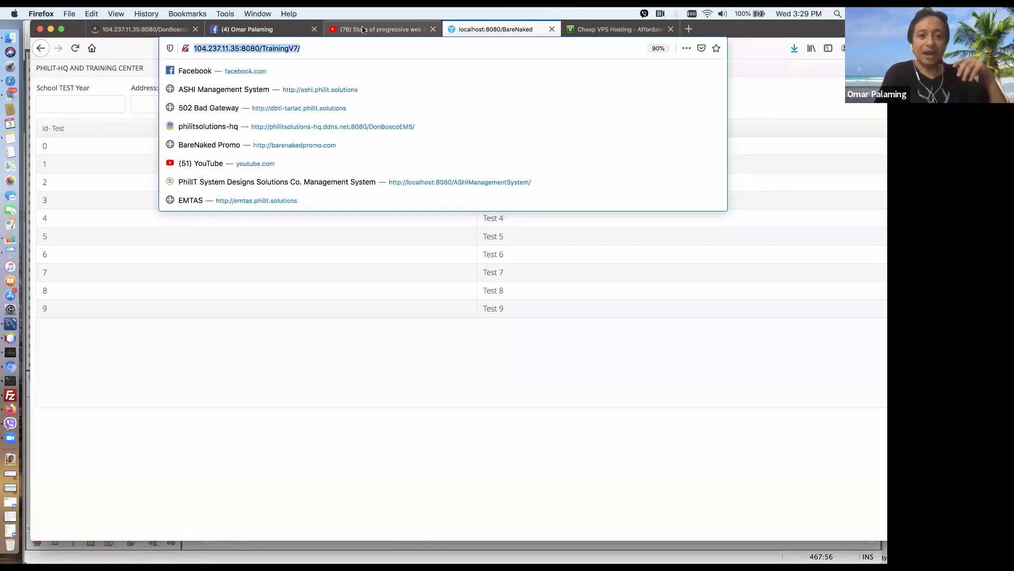
Go to the YouTube PWA video tab and seek back to 2:31
{"action": "key", "text": "ctrl+shift+Tab"}
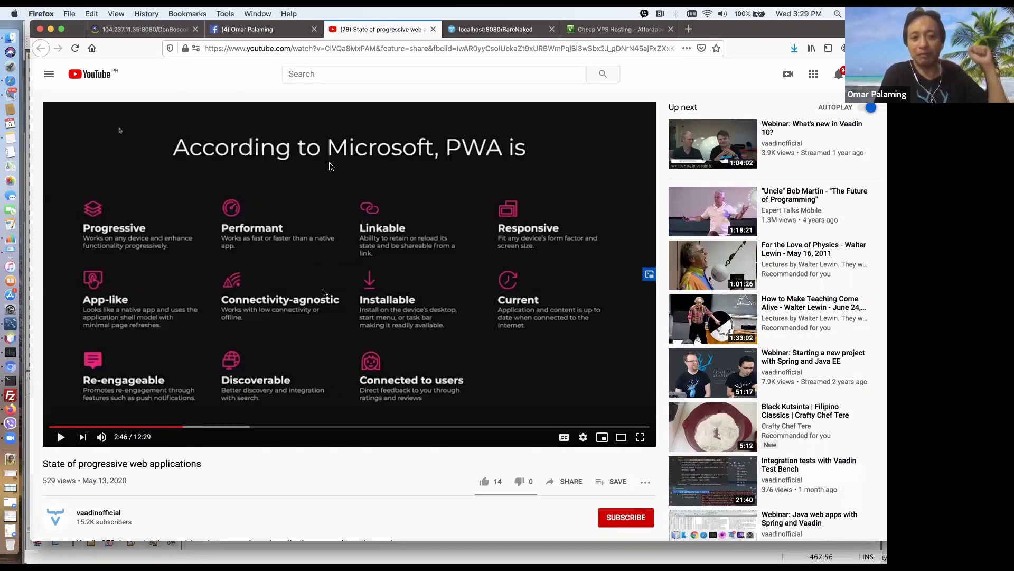
{"action": "left_click", "coordinate": [168, 427]}
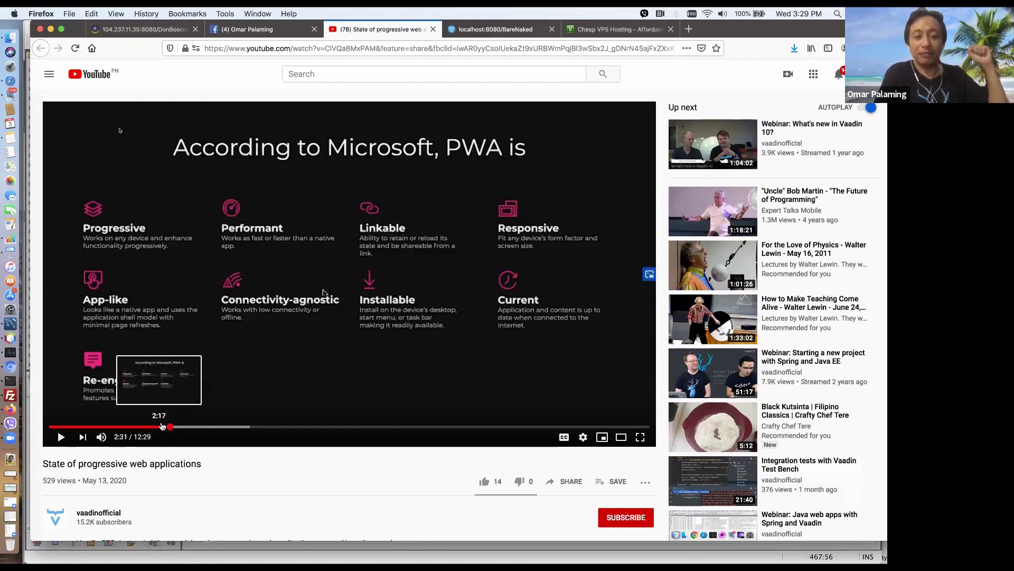
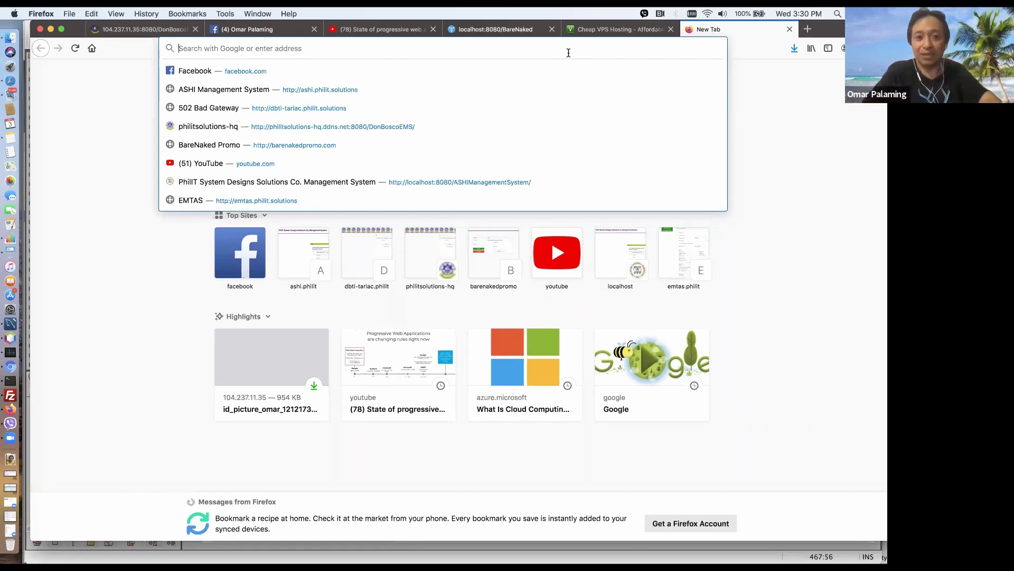
Load the MMA PWA login page from the mmaap.philit.solutions address in the new tab
{"action": "type", "text": "mmaap.philit.solutions/"}
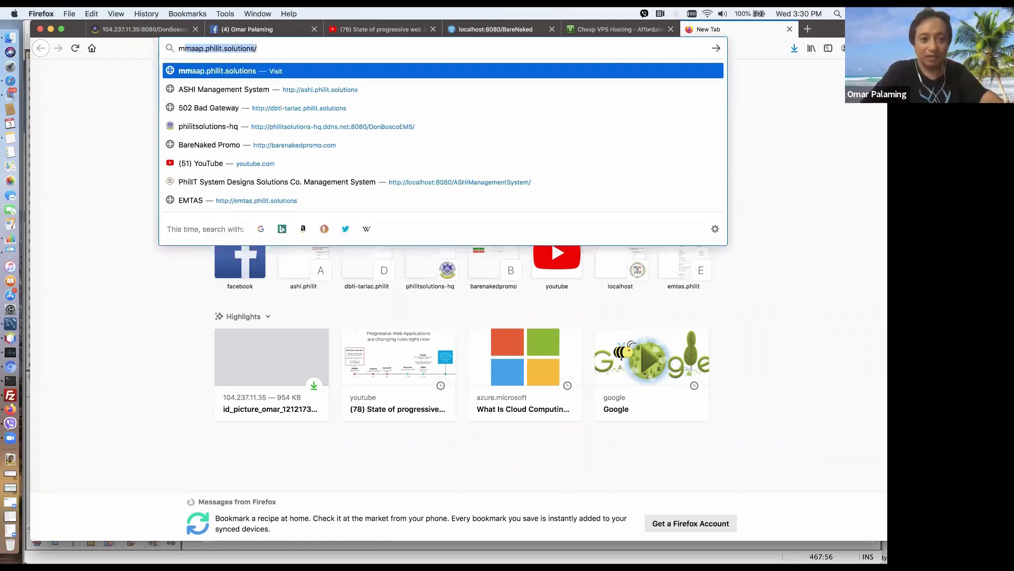
{"action": "key", "text": "Return"}
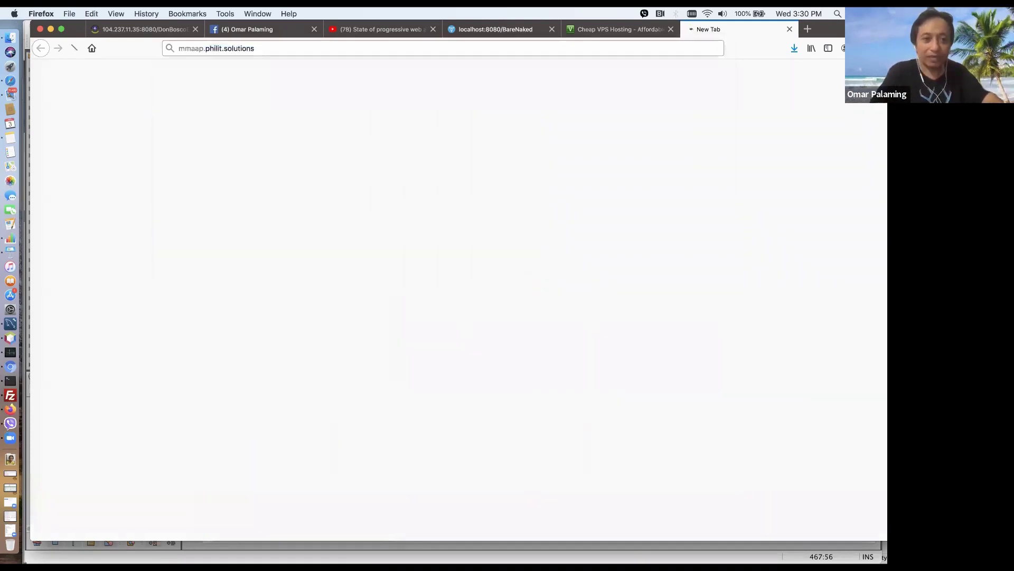
{"action": "left_click", "coordinate": [439, 50]}
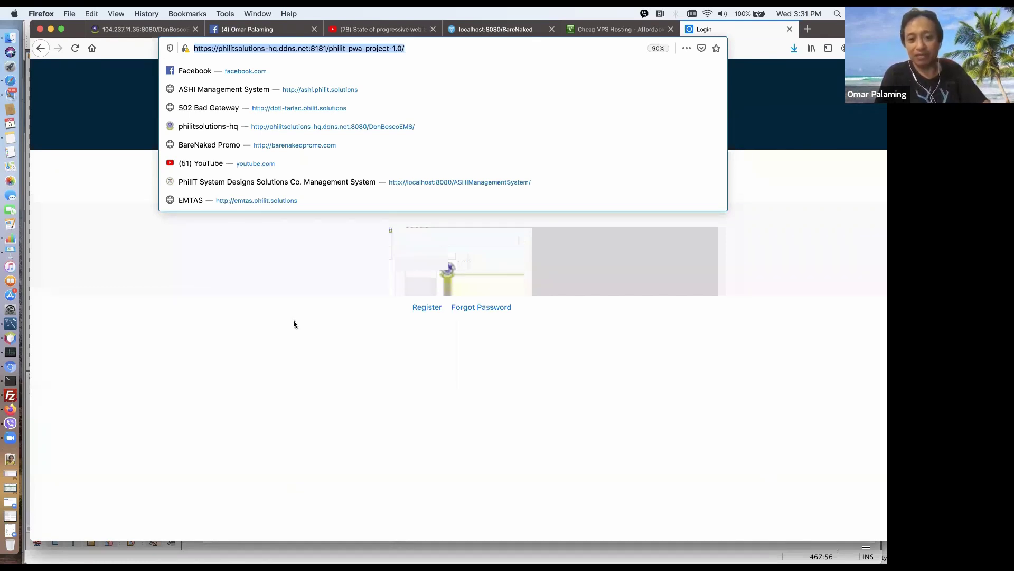
{"action": "key", "text": "Return"}
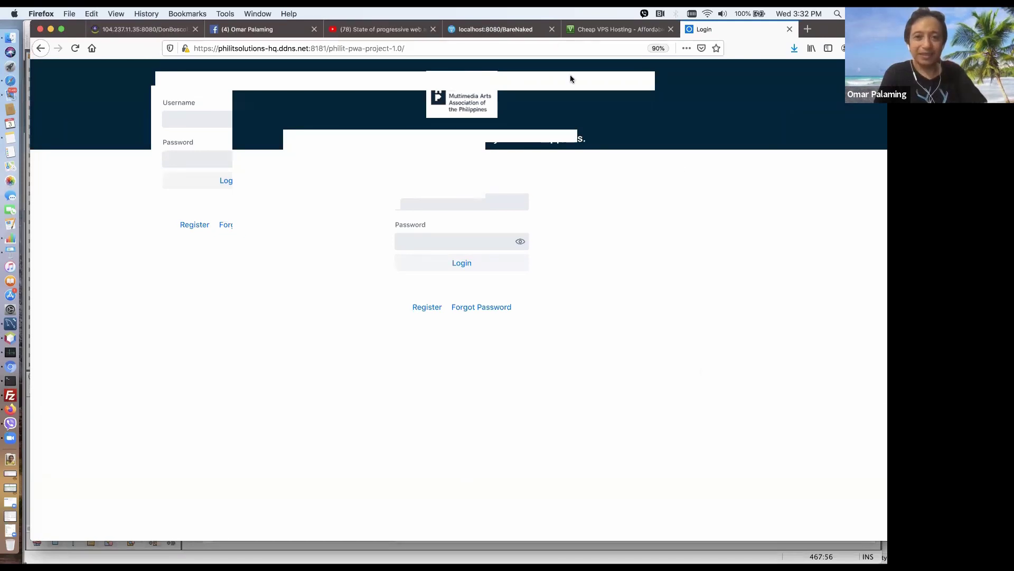
Enter 'admin' as the Don Bosco login user name, briefly checking the server log terminals
{"action": "left_click", "coordinate": [172, 29]}
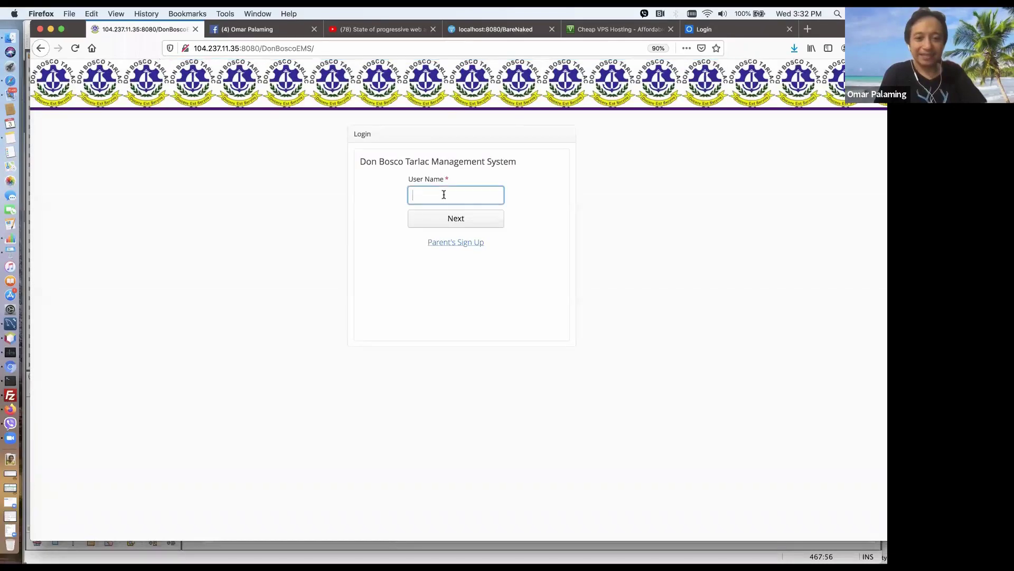
{"action": "type", "text": "admin"}
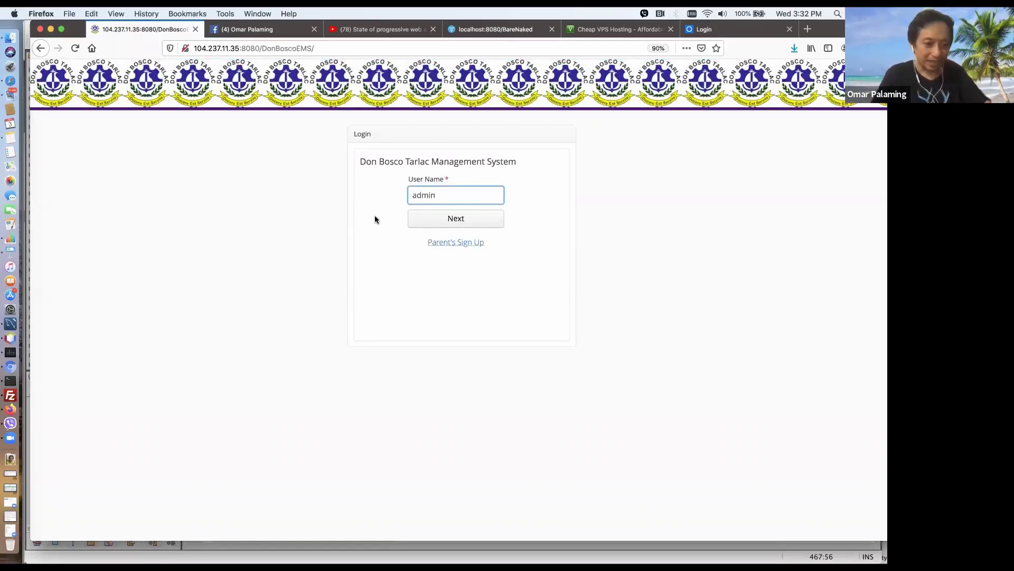
{"action": "left_click", "coordinate": [10, 381]}
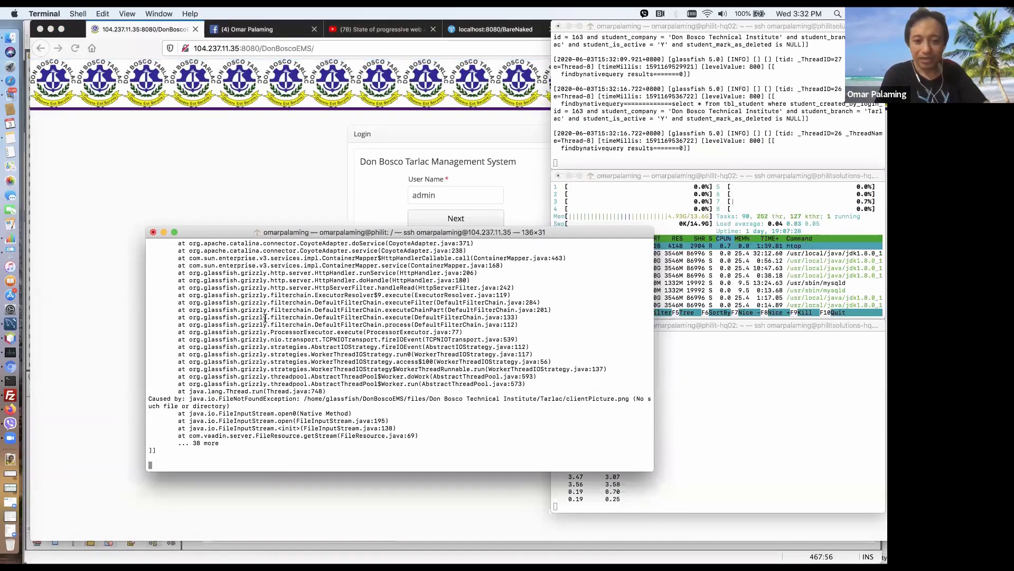
{"action": "left_click", "coordinate": [72, 312]}
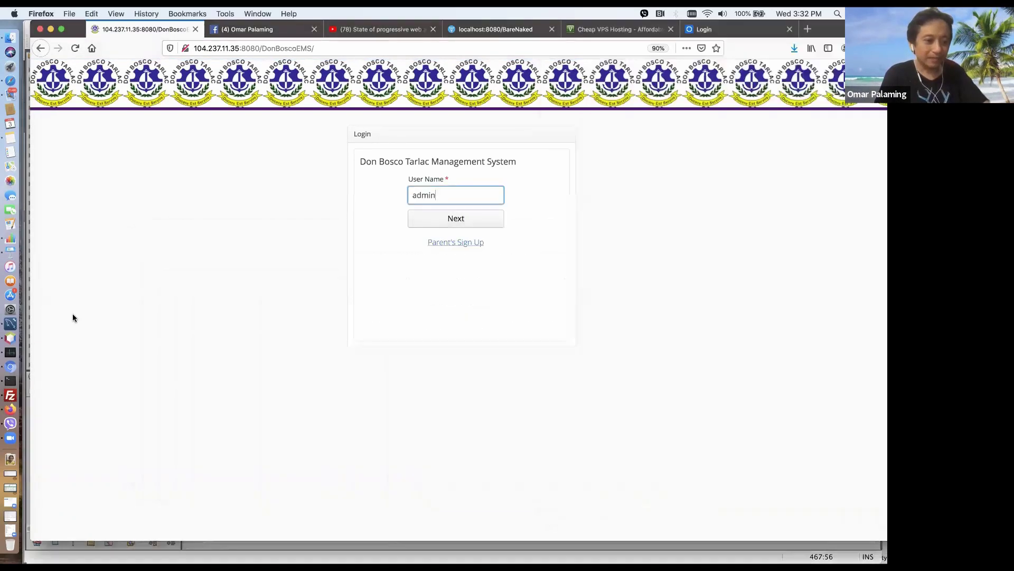
Rerun the tbl_login SELECT query in MySQL Workbench, returning 6 rows, then go back to Firefox
{"action": "left_click", "coordinate": [16, 325]}
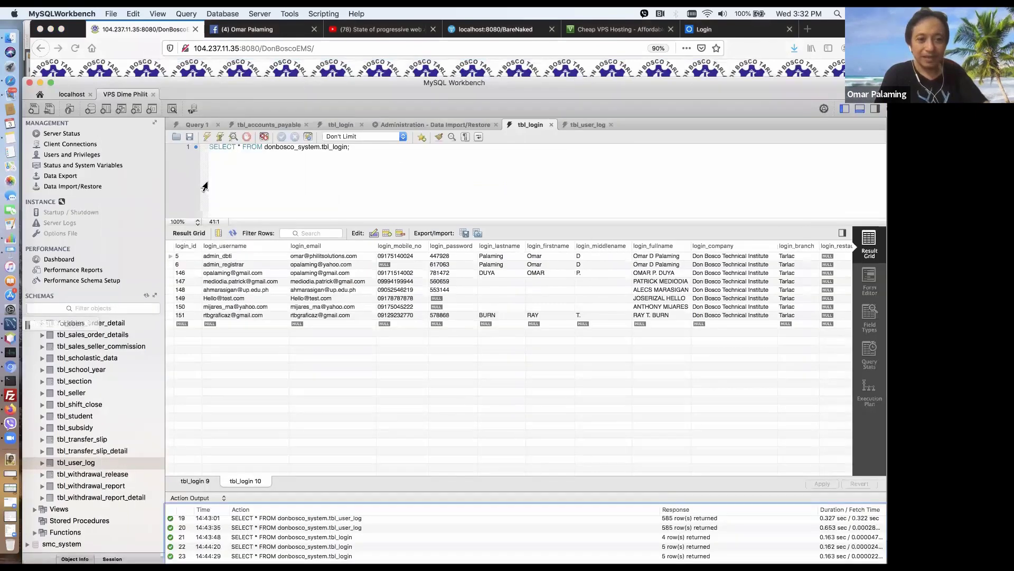
{"action": "left_click", "coordinate": [206, 136]}
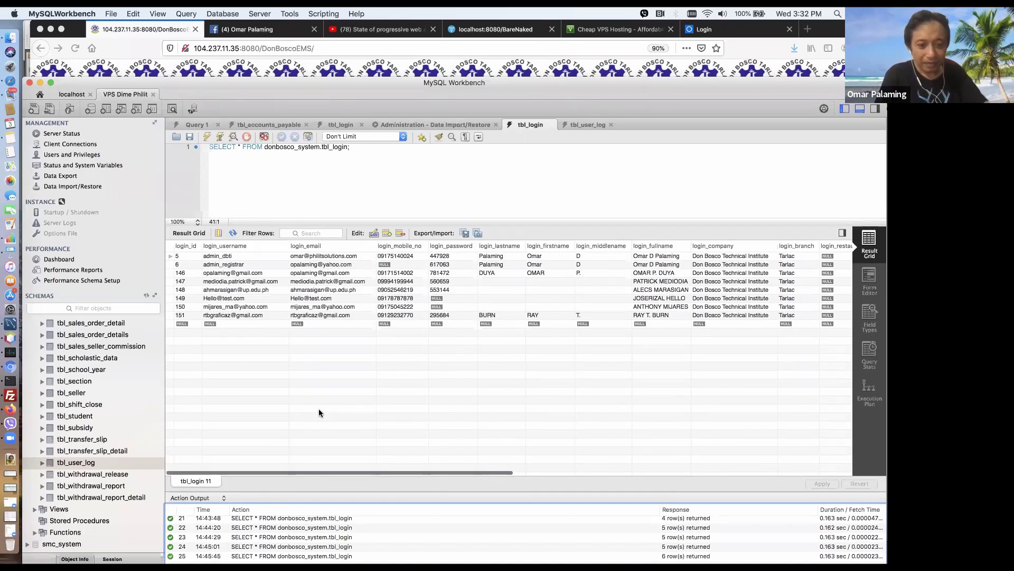
{"action": "left_click", "coordinate": [10, 408]}
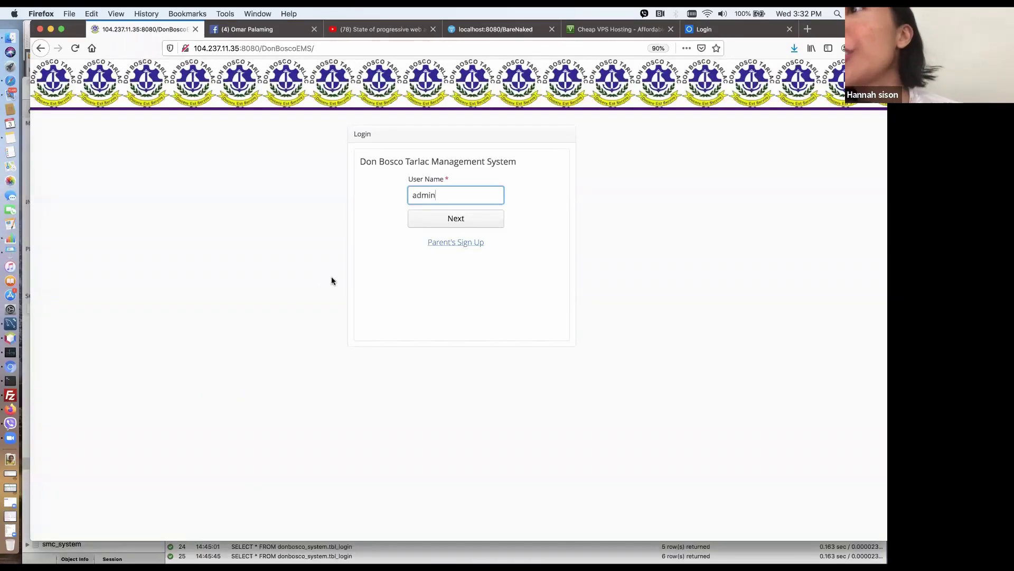
Open the Parent's Sign Up New Student Registration form and bring the server log terminals forward
{"action": "left_click", "coordinate": [453, 243]}
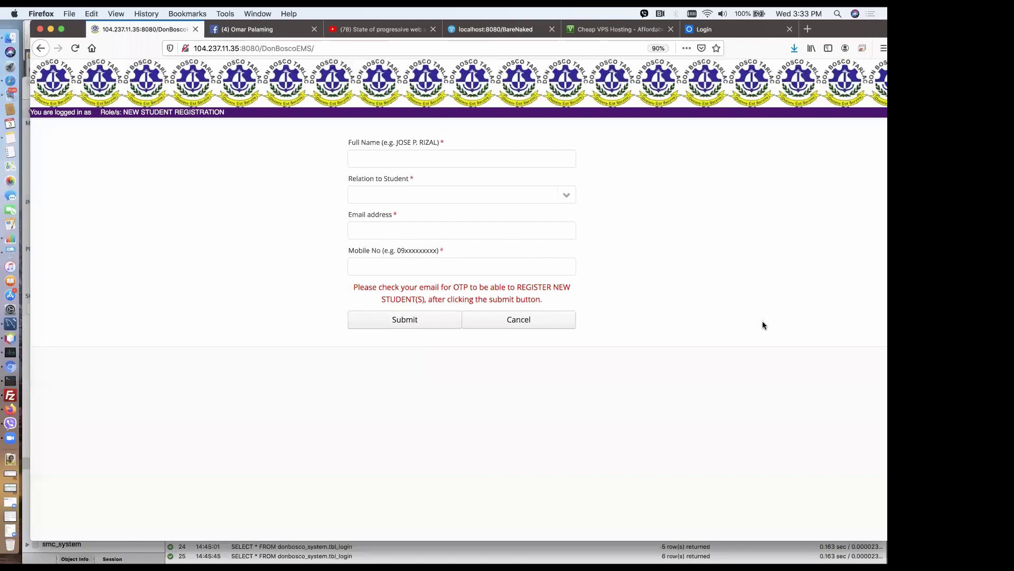
{"action": "left_click", "coordinate": [10, 380]}
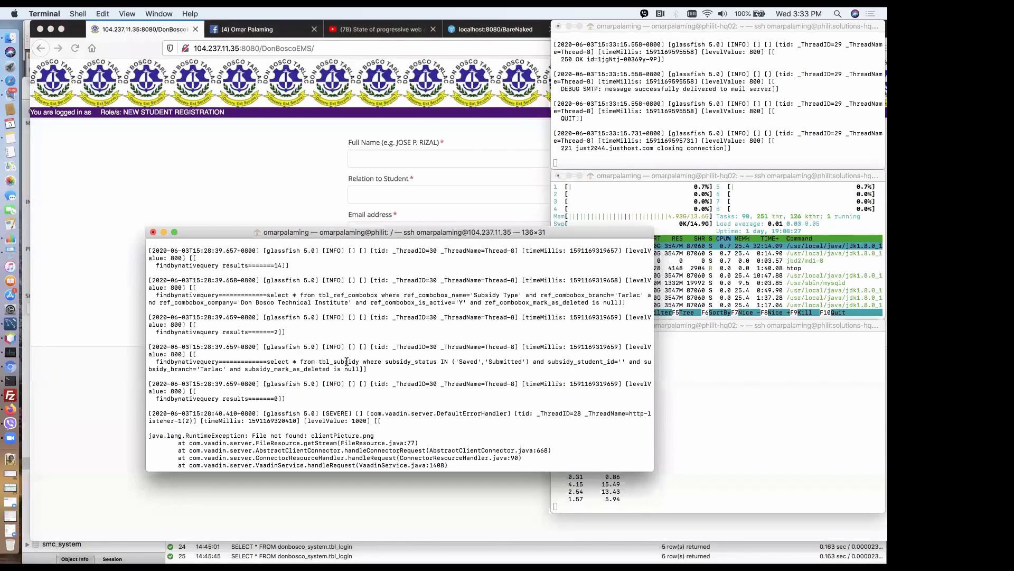
Scroll the ssh log to the clientPicture.png file-not-found error, then return to the registration form
{"action": "scroll", "coordinate": [347, 362], "scroll_direction": "down", "scroll_amount": 10}
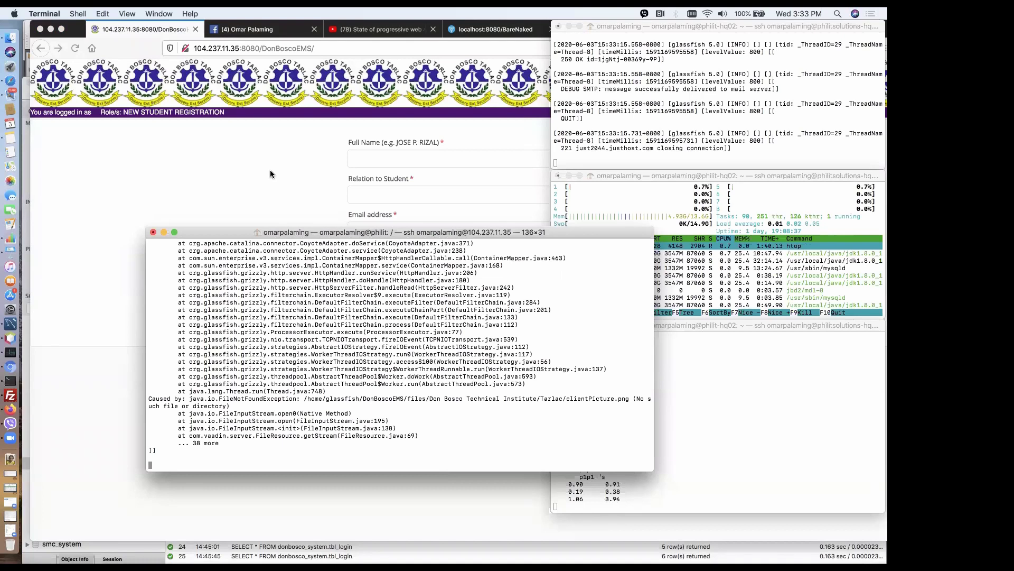
{"action": "left_click", "coordinate": [270, 169]}
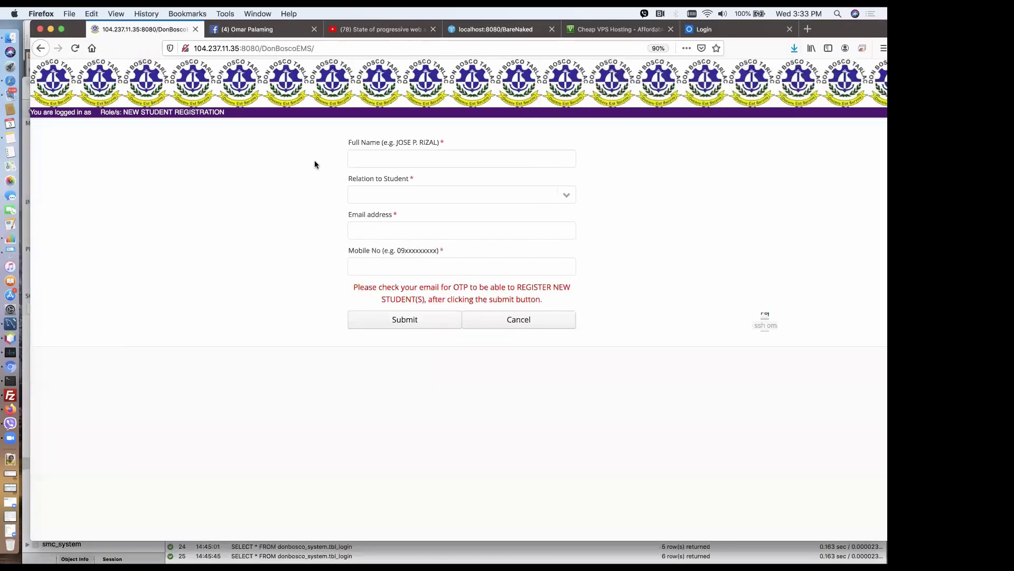
{"action": "left_click", "coordinate": [621, 30]}
{"action": "left_click", "coordinate": [581, 52]}
{"action": "type", "text": "www.va"}
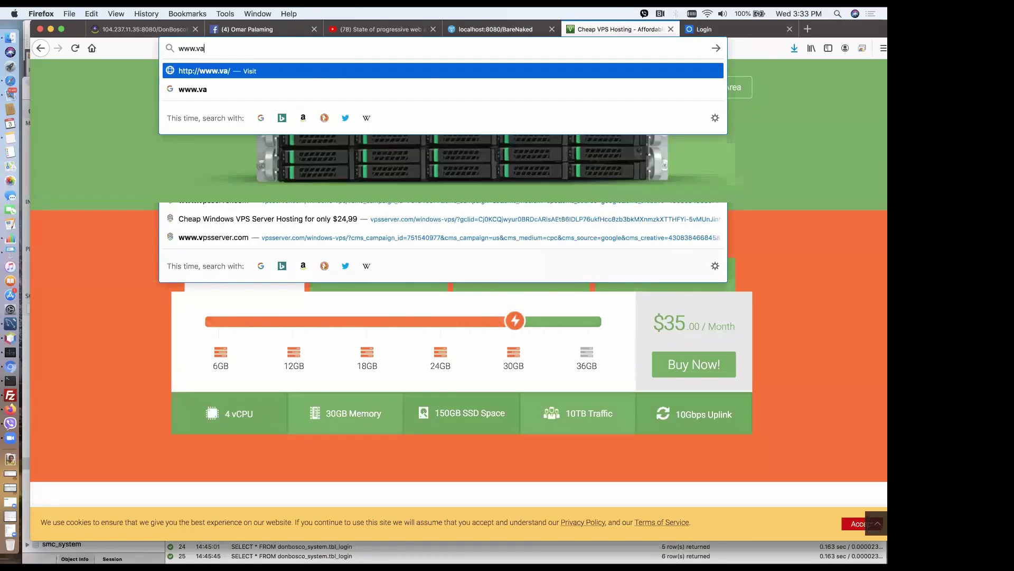
{"action": "type", "text": "adin.co"}
{"action": "key", "text": "Return"}
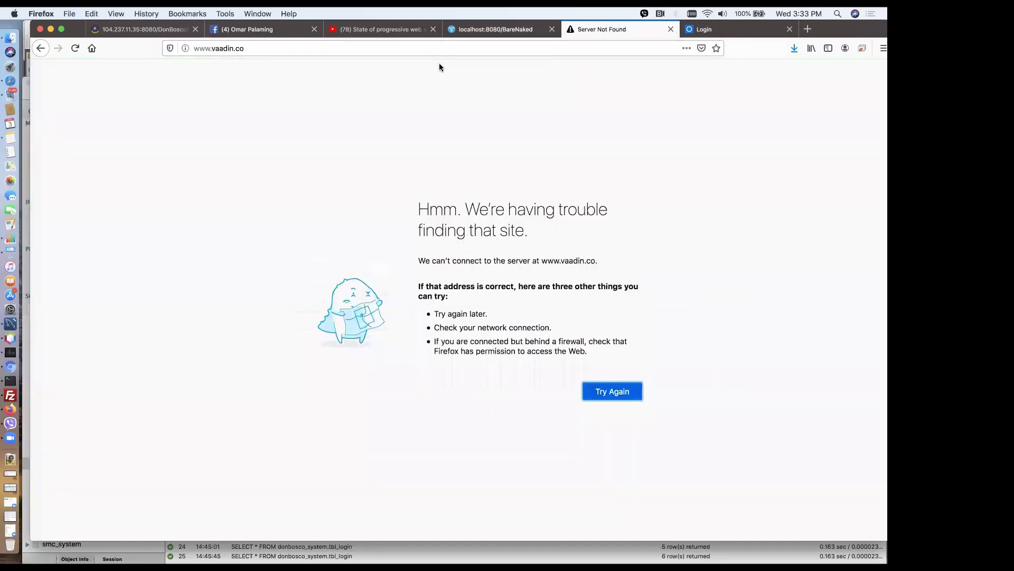
{"action": "left_click", "coordinate": [440, 50]}
{"action": "left_click", "coordinate": [442, 51]}
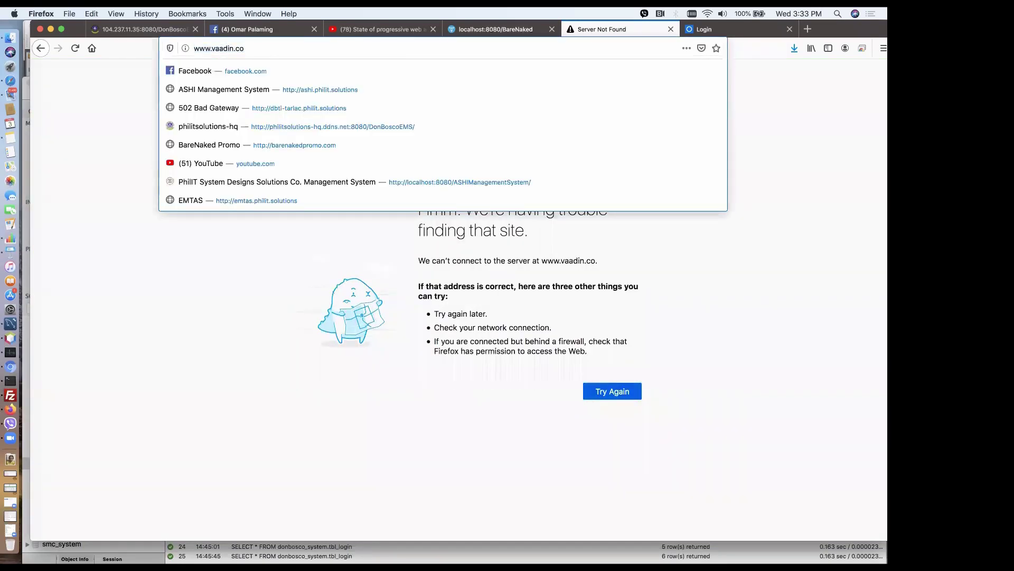
{"action": "type", "text": "m"}
{"action": "key", "text": "Return"}
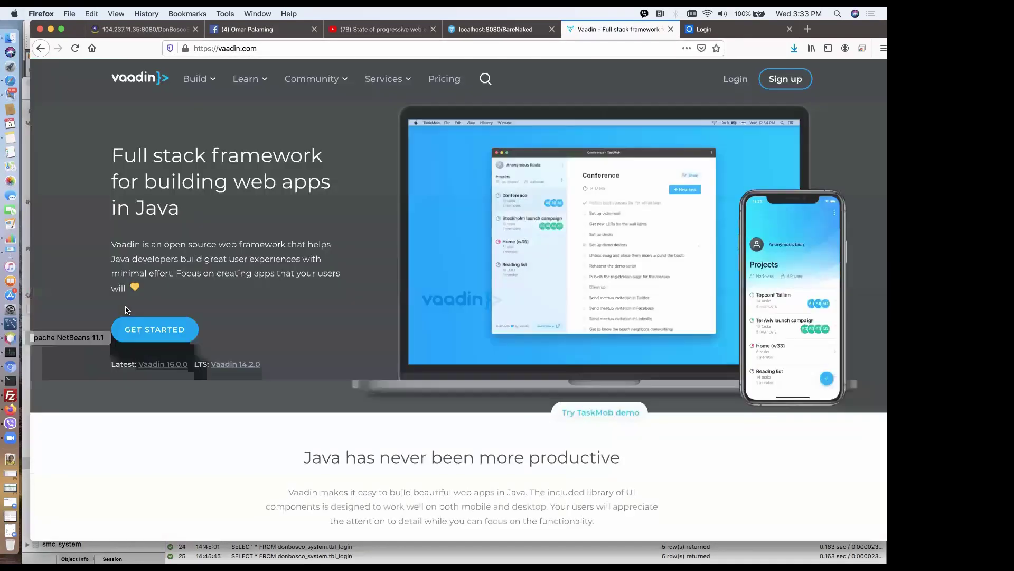
{"action": "left_click", "coordinate": [11, 338]}
{"action": "scroll", "coordinate": [336, 246], "scroll_direction": "up", "scroll_amount": 10}
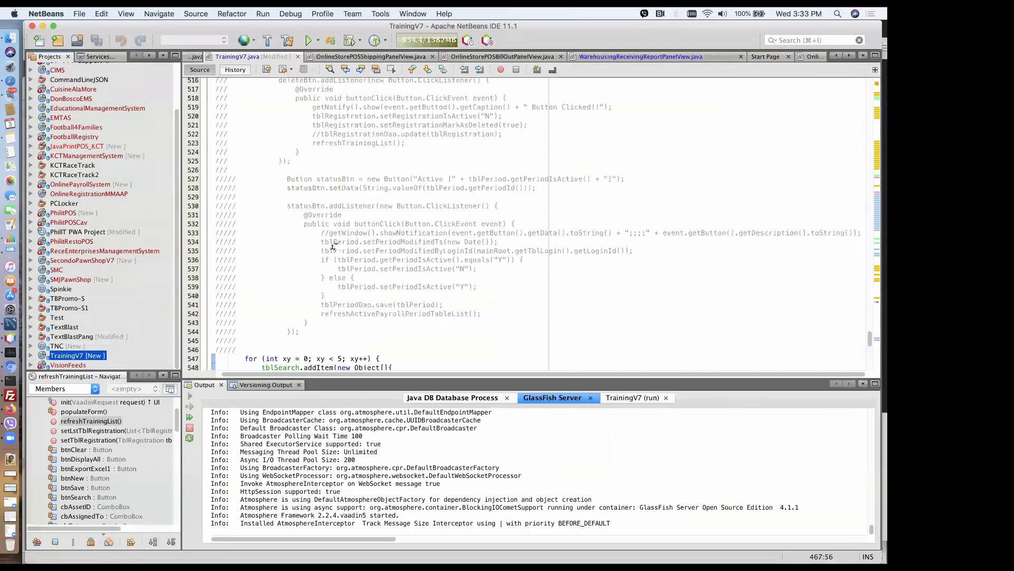
Scroll up through TrainingV7.java, then return to the Vaadin homepage in Firefox
{"action": "scroll", "coordinate": [336, 246], "scroll_direction": "up", "scroll_amount": 7}
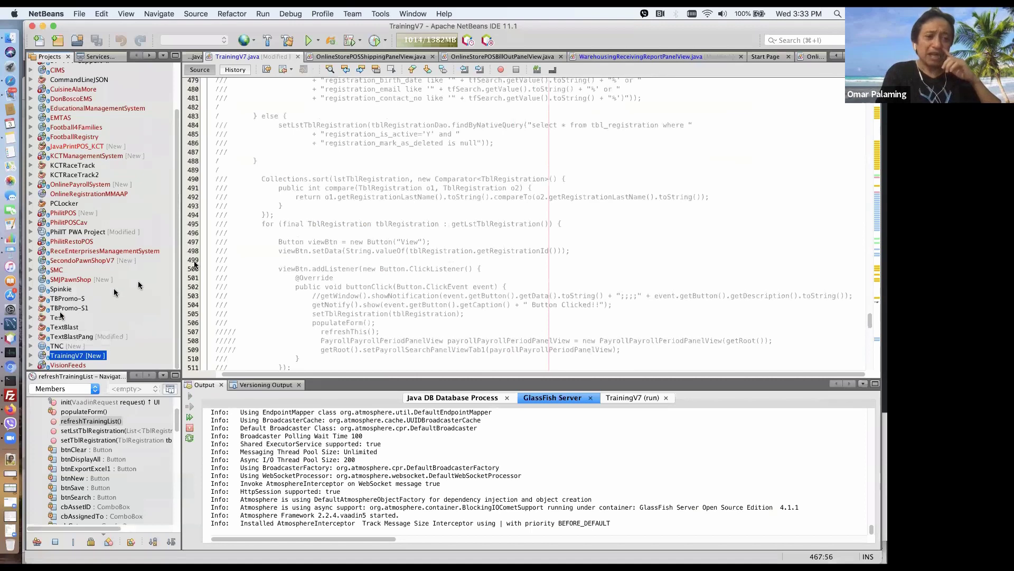
{"action": "left_click", "coordinate": [11, 409]}
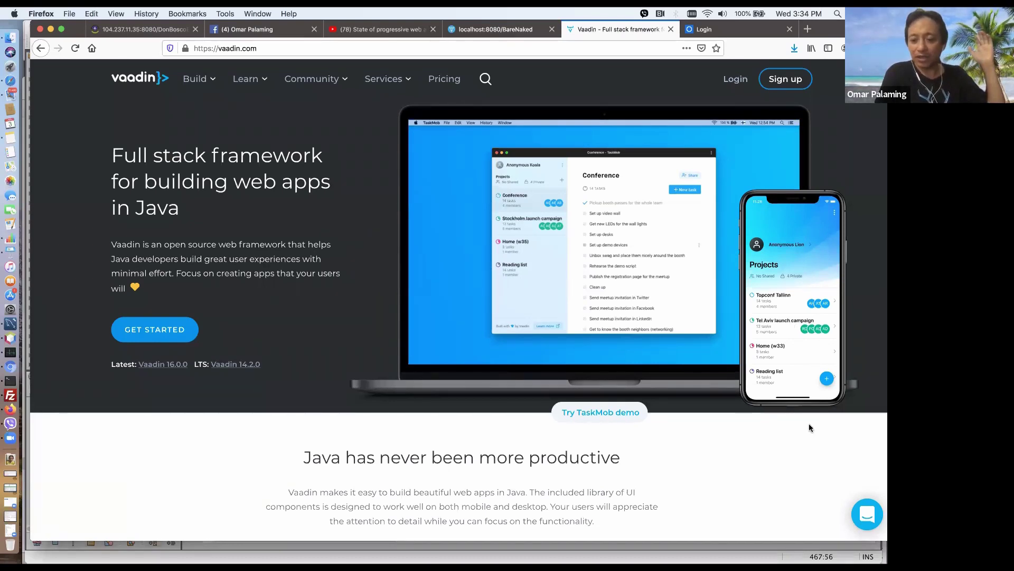
Switch to the DonBoscoEMS registration tab, then bring NetBeans with TrainingV7.java forward
{"action": "left_click", "coordinate": [308, 47]}
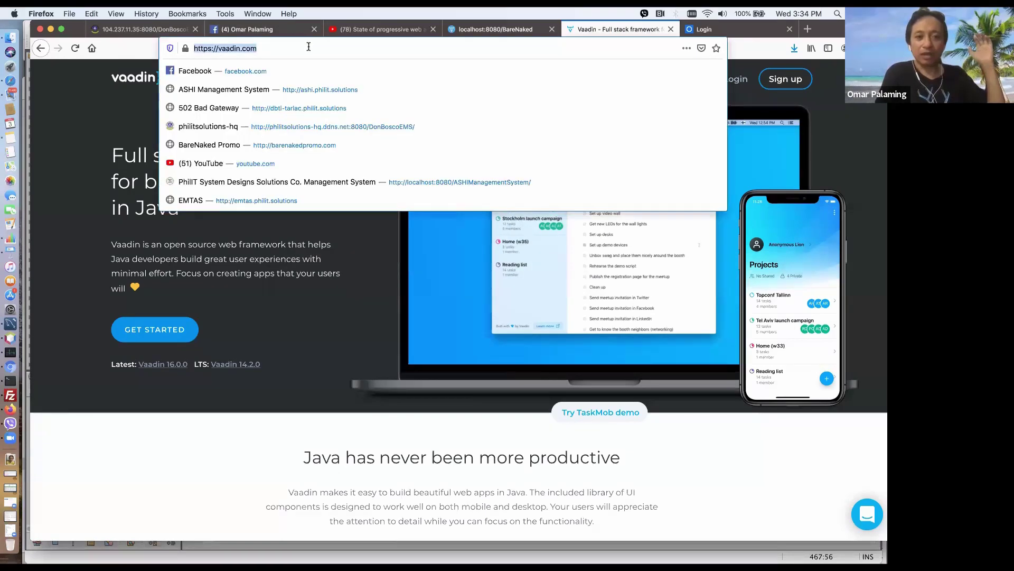
{"action": "left_click", "coordinate": [92, 141]}
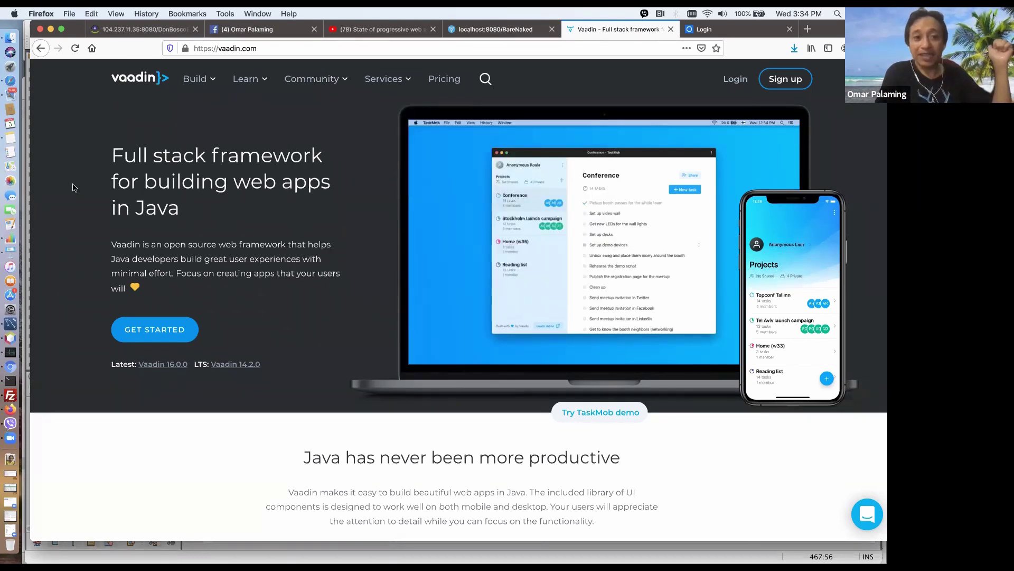
{"action": "left_click", "coordinate": [156, 34]}
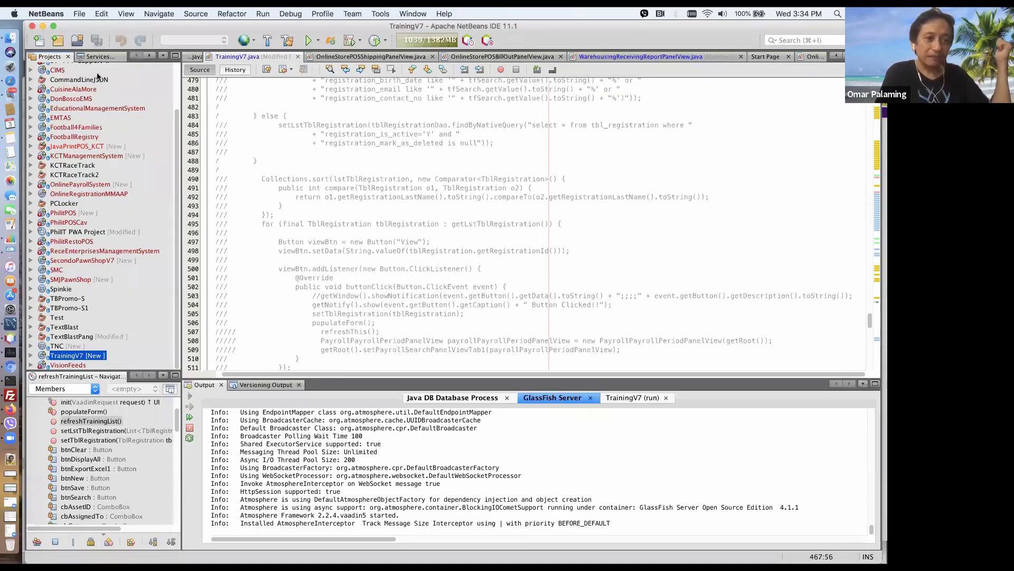
{"action": "scroll", "coordinate": [98, 77], "scroll_direction": "up", "scroll_amount": 3}
Run the ASHIManagementSystem project from its context menu in the Projects pane
{"action": "left_click", "coordinate": [101, 68]}
{"action": "right_click", "coordinate": [101, 69]}
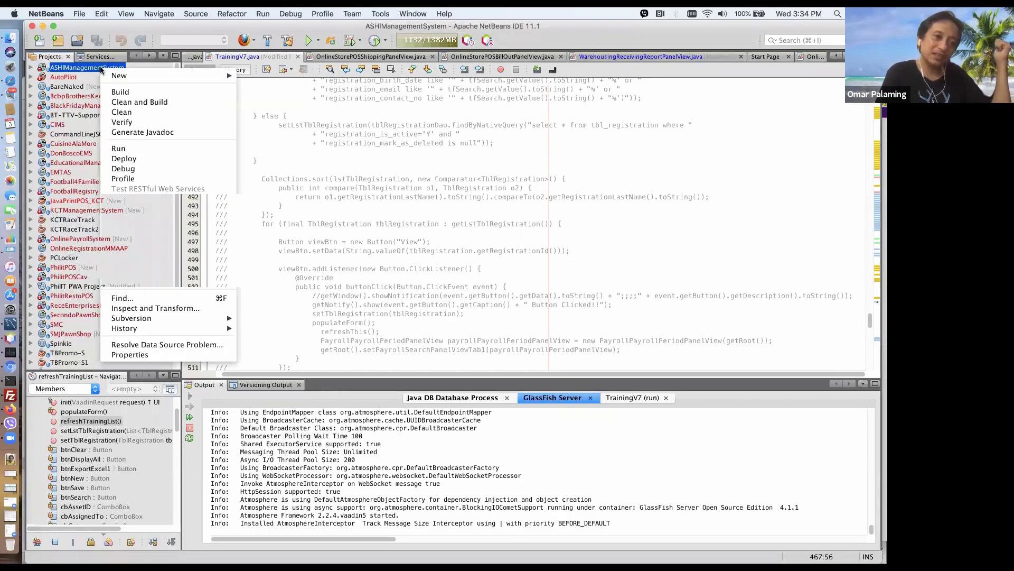
{"action": "left_click", "coordinate": [134, 151]}
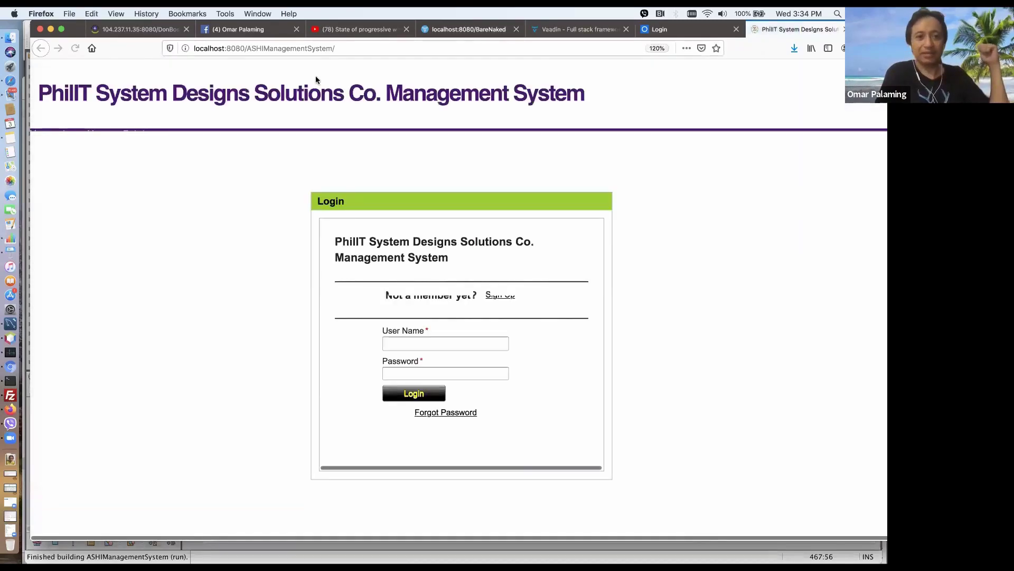
Show the DonBoscoEMS form, the MMA login page and the Vaadin homepage tabs in turn
{"action": "left_click", "coordinate": [359, 50]}
{"action": "left_click", "coordinate": [173, 283]}
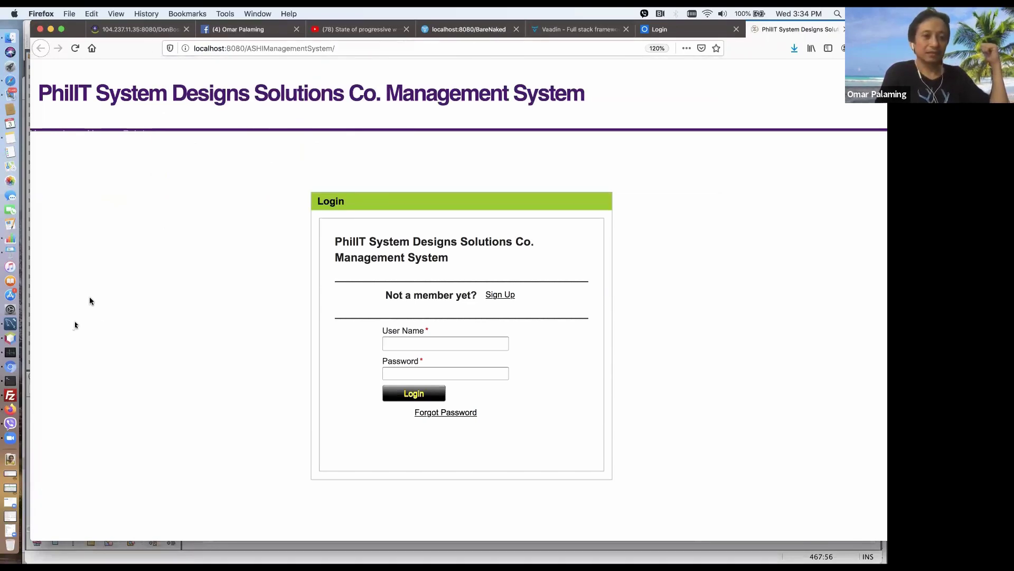
{"action": "left_click", "coordinate": [139, 29]}
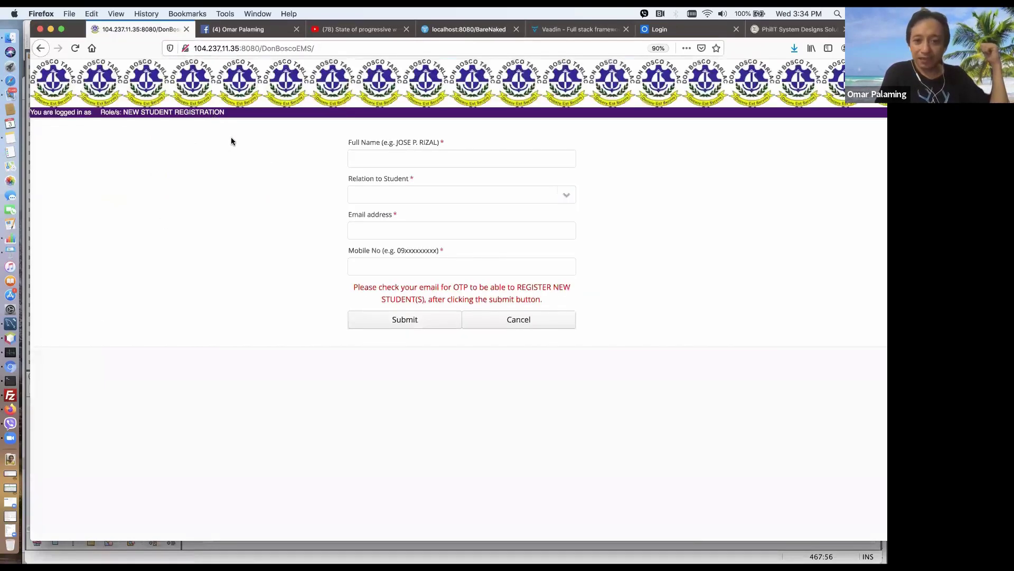
{"action": "left_click", "coordinate": [670, 30]}
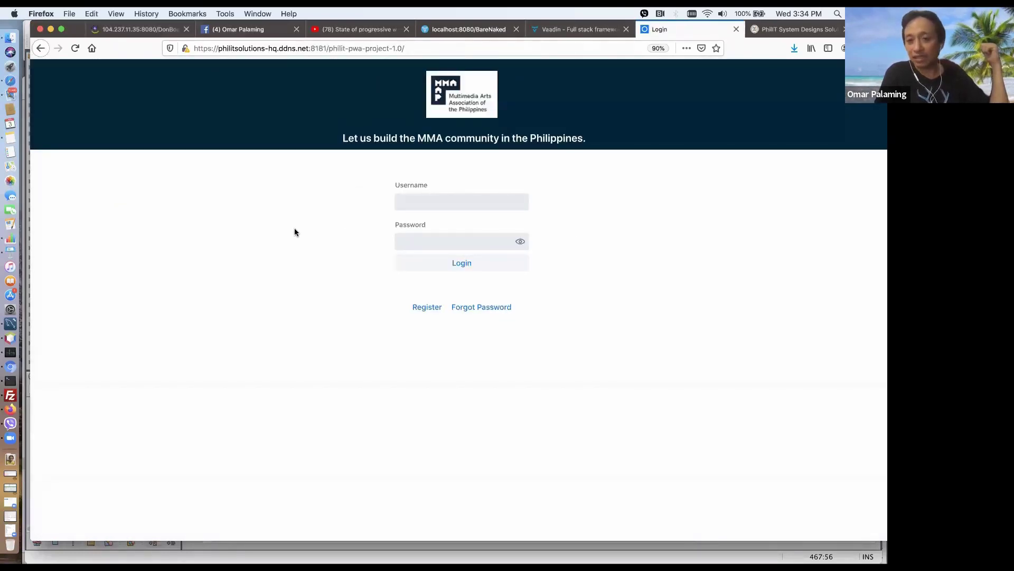
{"action": "left_click", "coordinate": [578, 29]}
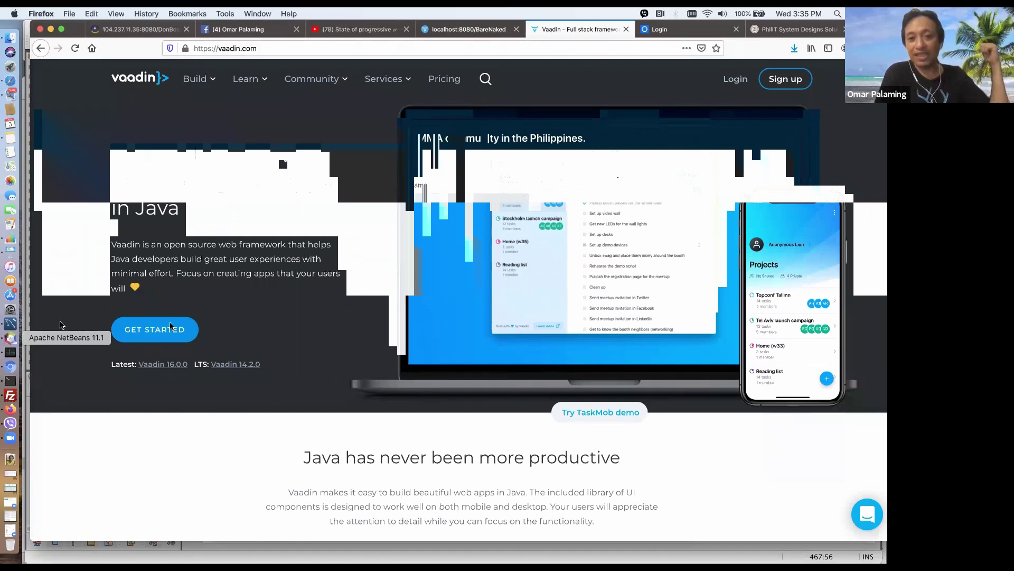
Return to NetBeans and scroll through TrainingV7.java alongside the ASHIManagementSystem build output
{"action": "left_click", "coordinate": [10, 337]}
{"action": "scroll", "coordinate": [400, 266], "scroll_direction": "up", "scroll_amount": 10}
{"action": "scroll", "coordinate": [400, 265], "scroll_direction": "down", "scroll_amount": 5}
{"action": "scroll", "coordinate": [401, 265], "scroll_direction": "down", "scroll_amount": 20}
{"action": "scroll", "coordinate": [400, 265], "scroll_direction": "down", "scroll_amount": 8}
{"action": "scroll", "coordinate": [401, 265], "scroll_direction": "up", "scroll_amount": 10}
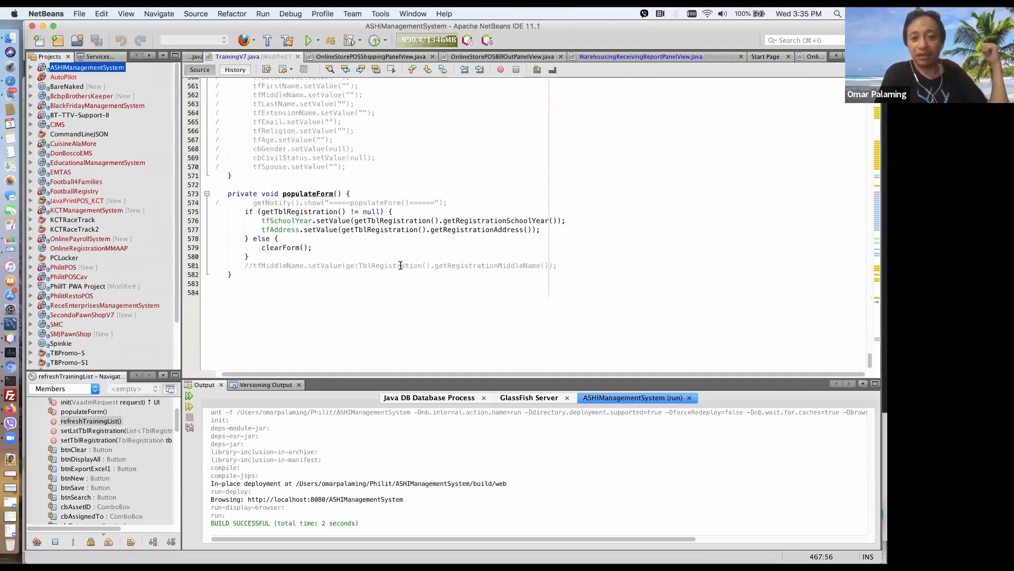
Scroll through the OnlineStorePOSBillOutPanelView.java fields in NetBeans, then bring Firefox back to the front
{"action": "left_click", "coordinate": [509, 57]}
{"action": "left_click", "coordinate": [456, 213]}
{"action": "scroll", "coordinate": [456, 213], "scroll_direction": "down", "scroll_amount": 20}
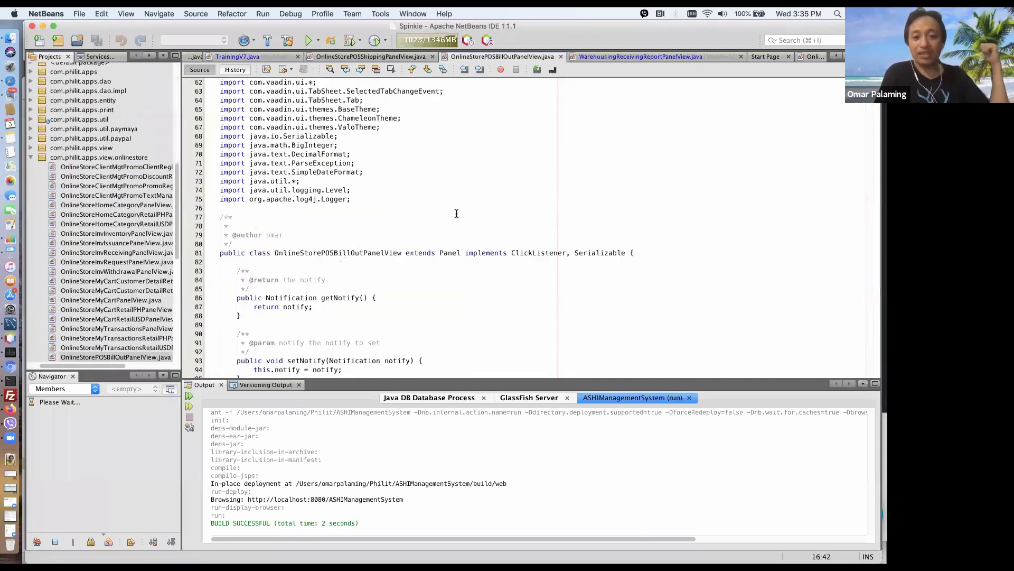
{"action": "scroll", "coordinate": [456, 213], "scroll_direction": "down", "scroll_amount": 12}
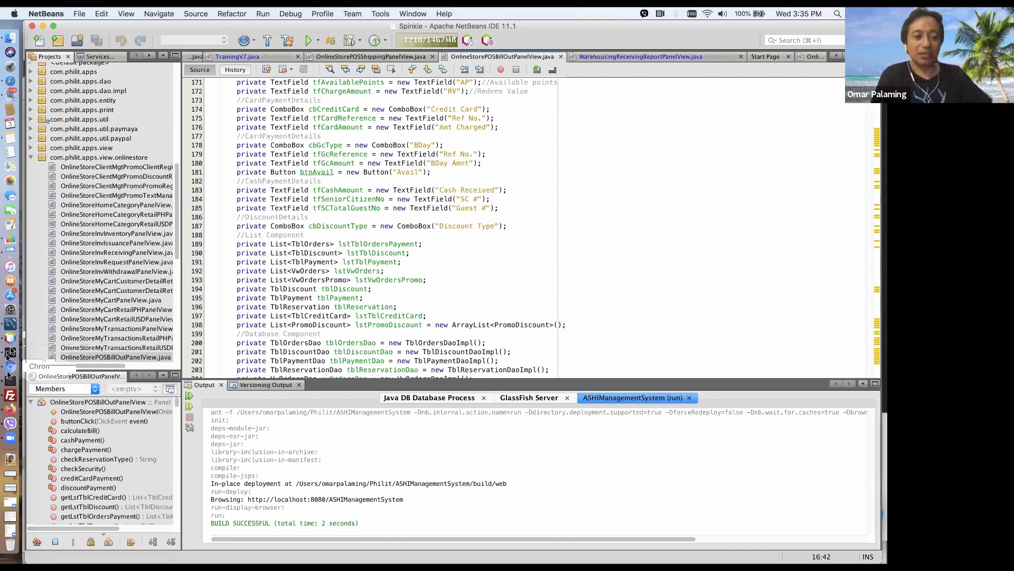
{"action": "left_click", "coordinate": [10, 409]}
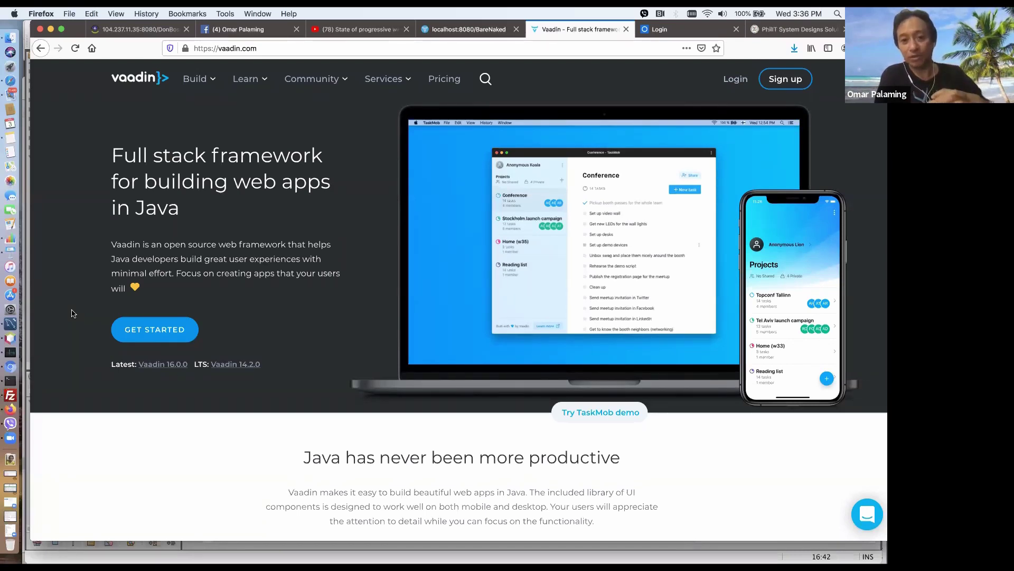
Cycle through the MMA login and TrainingV7 tabs, ending on the DonBoscoEMS registration form
{"action": "left_click", "coordinate": [660, 30]}
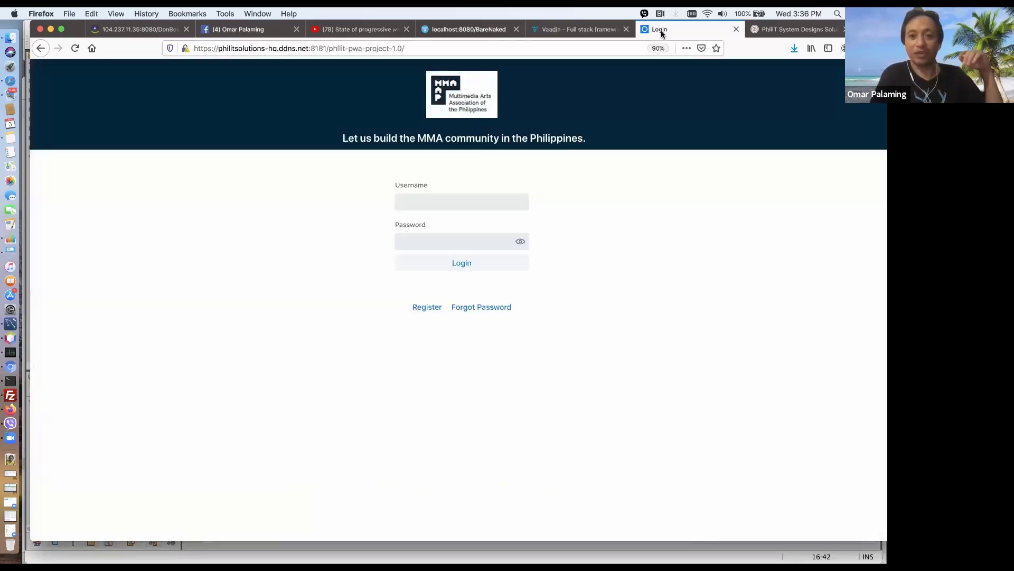
{"action": "left_click", "coordinate": [464, 30]}
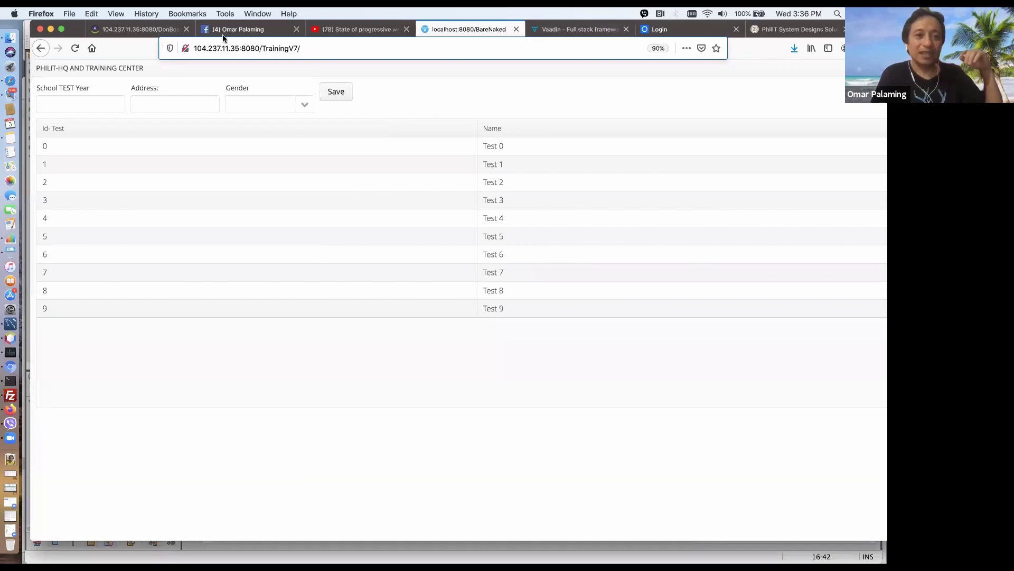
{"action": "left_click", "coordinate": [159, 30]}
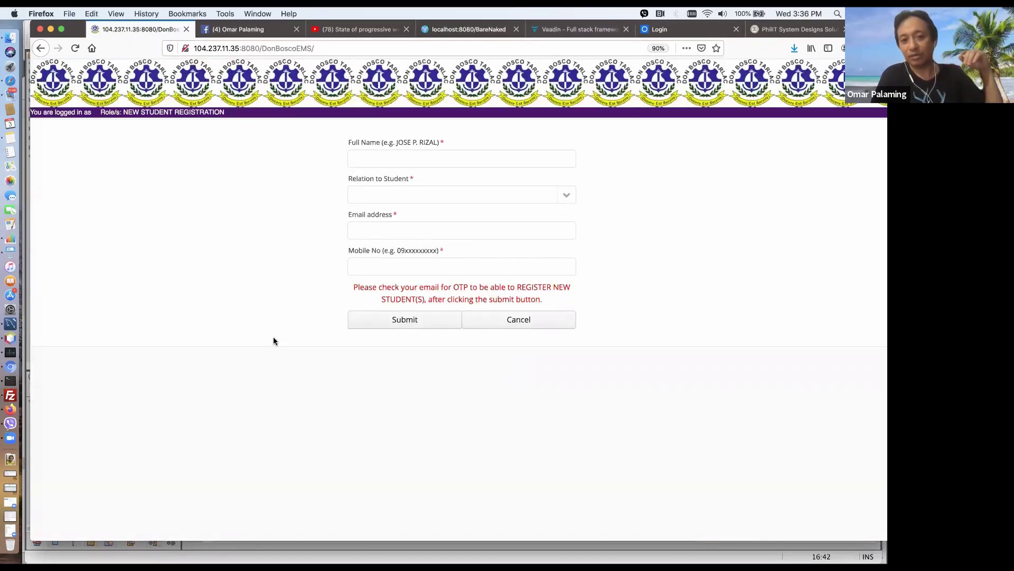
Switch to the TrainingV7 tab showing the Test 0–Test 9 grid
{"action": "left_click", "coordinate": [465, 30]}
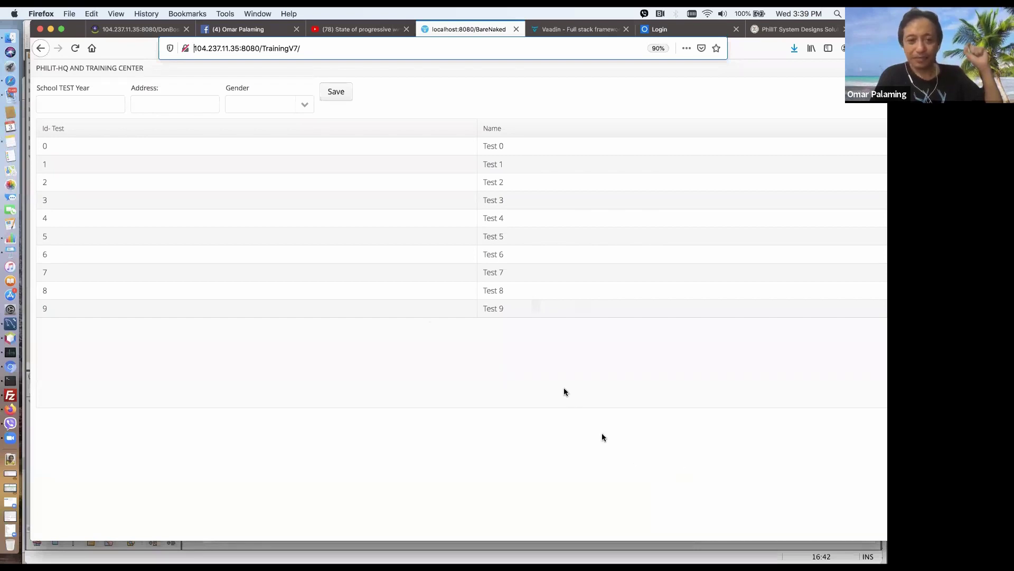
Switch to the 104.237.11.35:8080/DonBoscoEMS tab with the empty registration form
{"action": "left_click", "coordinate": [157, 31]}
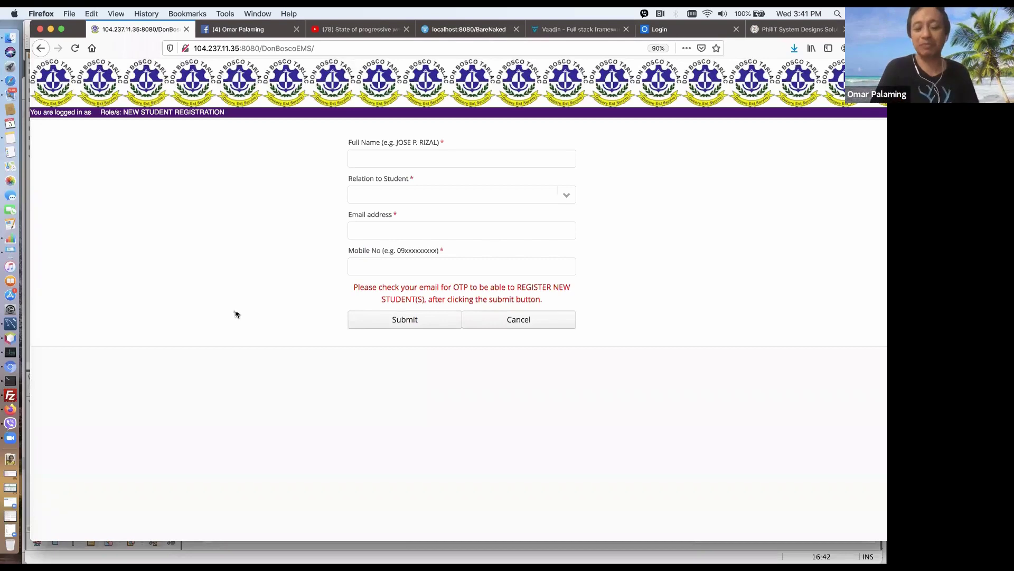
Show the Facebook profile tab with the 'PWA Future Proofing your Business' post
{"action": "left_click", "coordinate": [263, 33]}
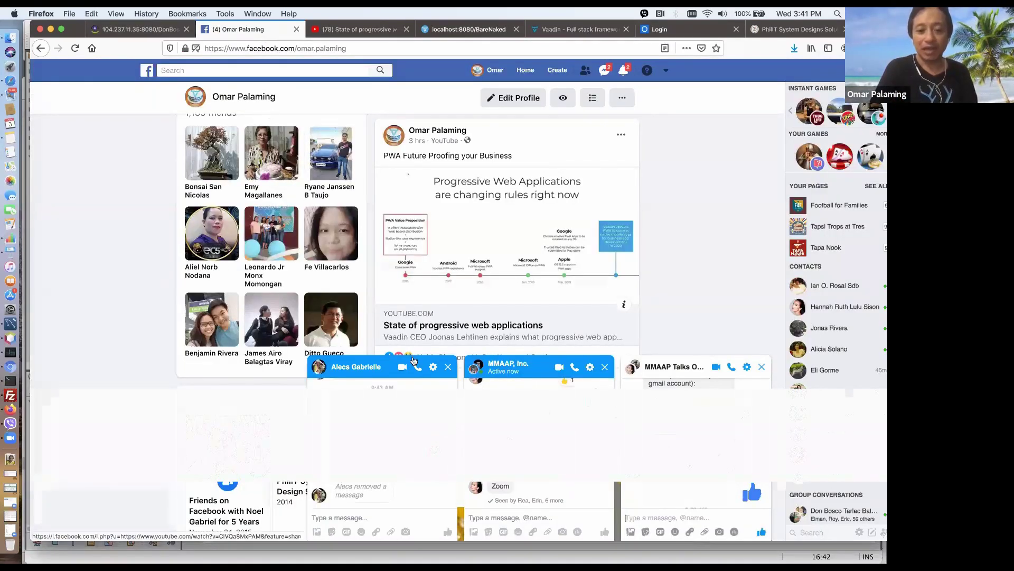
Close the first chat, minimise the MMAAP, Inc. and MMAAP Talks chats, and return to DonBoscoEMS
{"action": "left_click", "coordinate": [451, 368]}
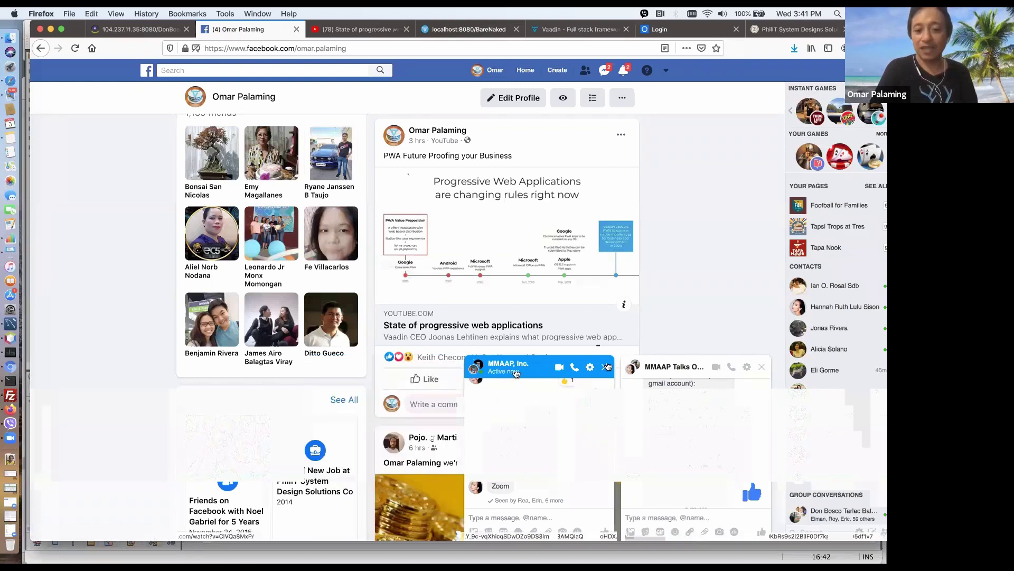
{"action": "left_click", "coordinate": [516, 371]}
{"action": "left_click", "coordinate": [687, 366]}
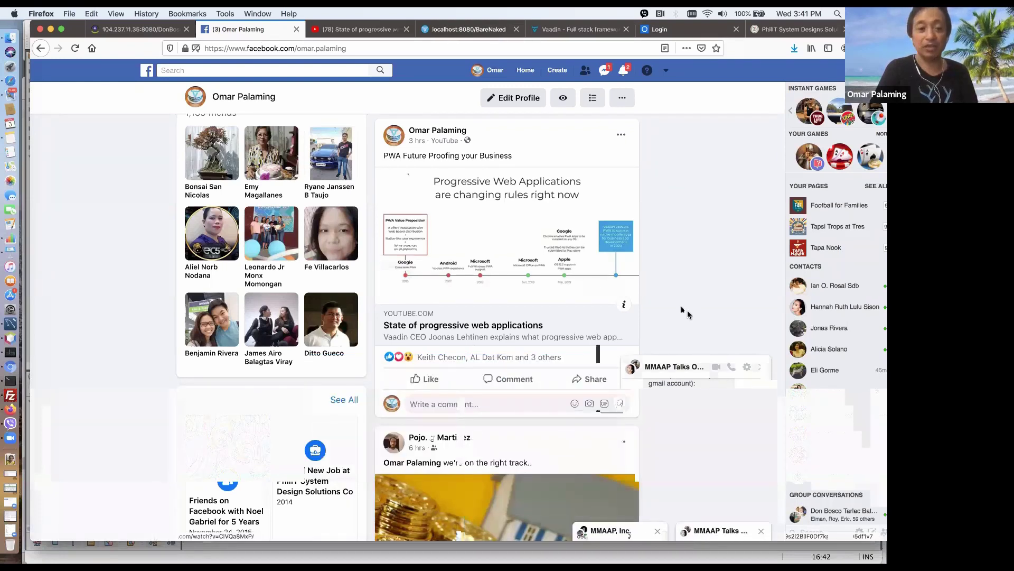
{"action": "left_click", "coordinate": [147, 31]}
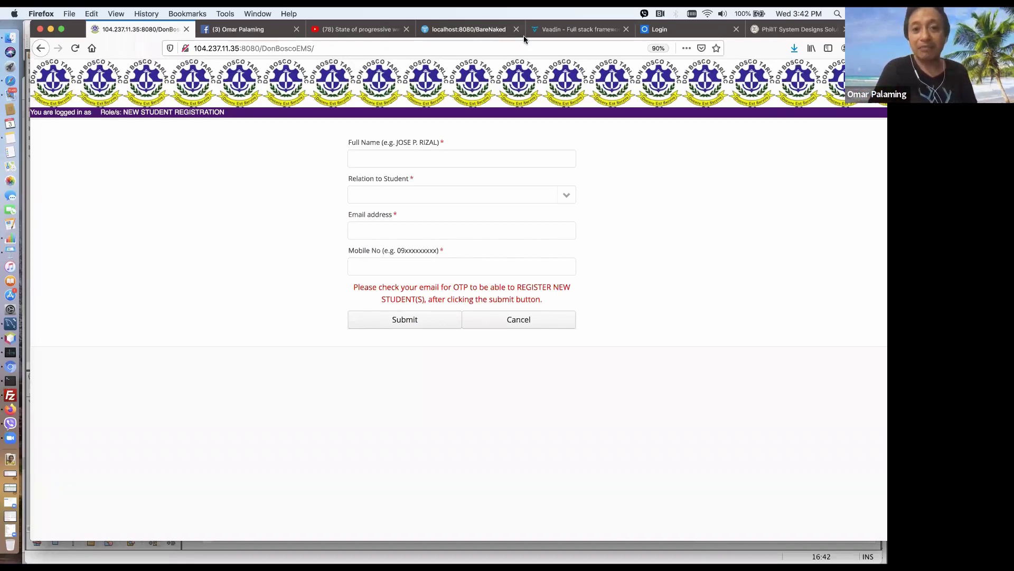
Seek the YouTube PWA video to the traits slide at 2:29, then visit TrainingV7, Vaadin and MMA login tabs
{"action": "left_click", "coordinate": [347, 31]}
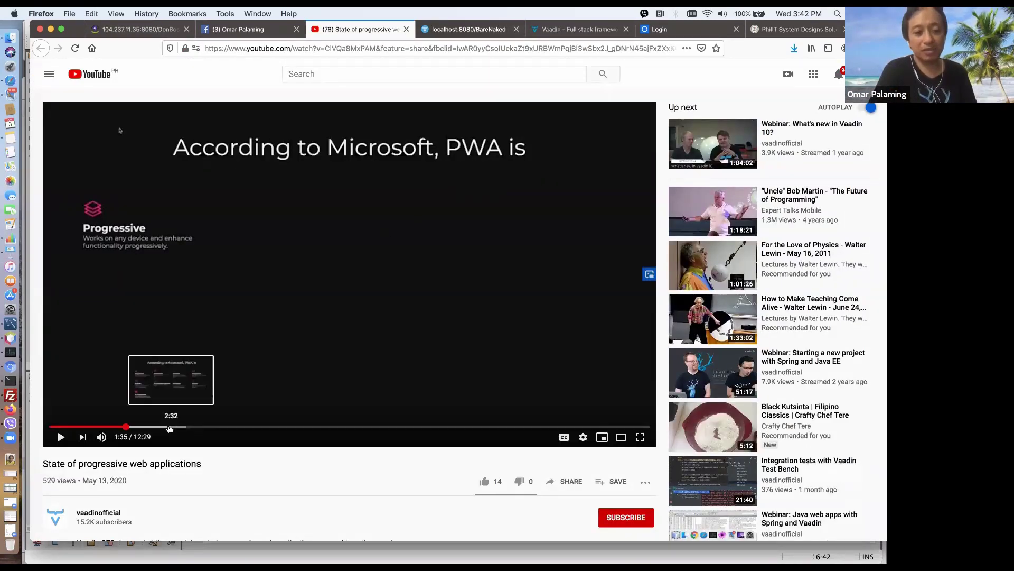
{"action": "left_click", "coordinate": [169, 427]}
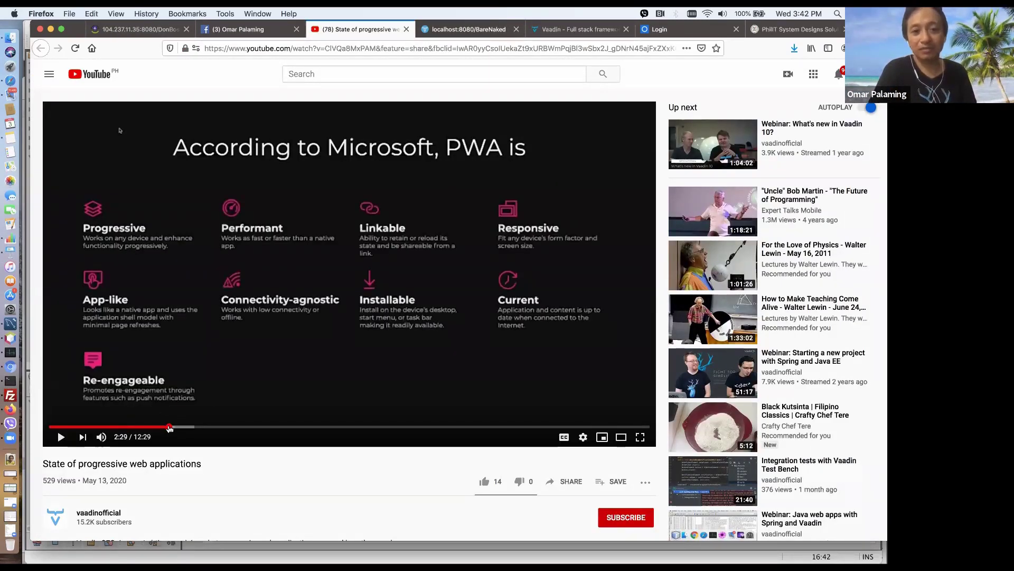
{"action": "left_click", "coordinate": [475, 32]}
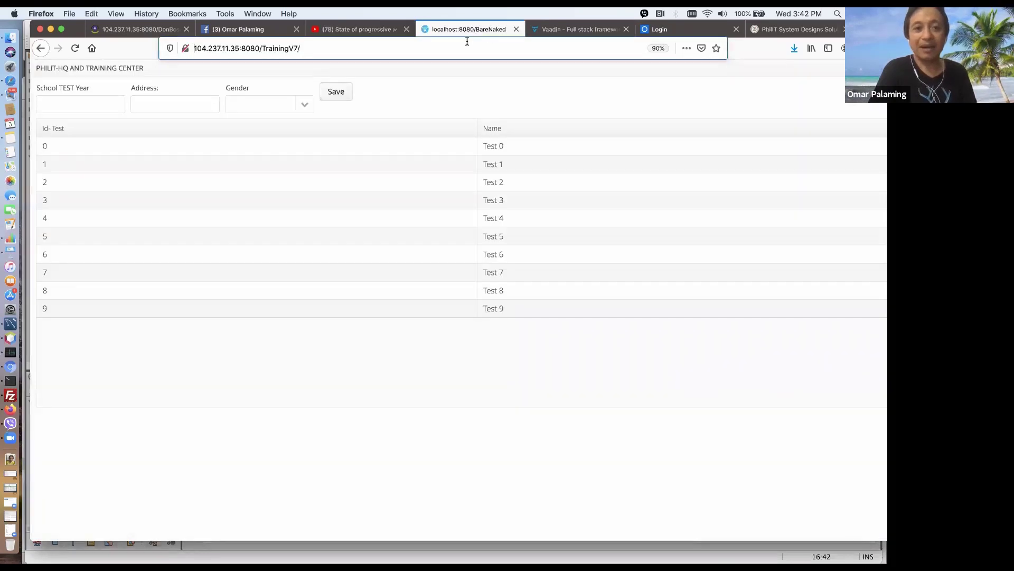
{"action": "left_click", "coordinate": [596, 30]}
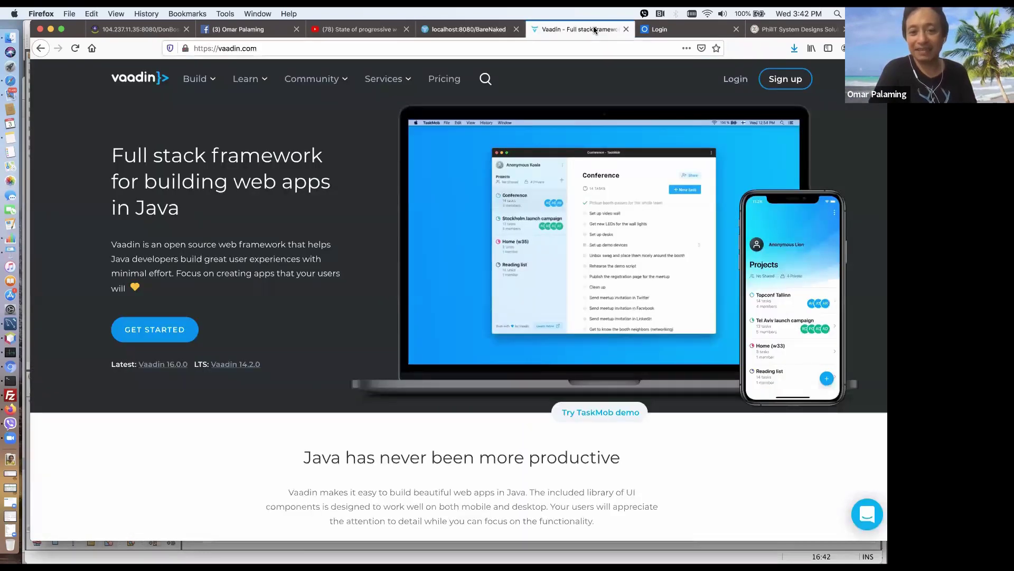
{"action": "left_click", "coordinate": [674, 31]}
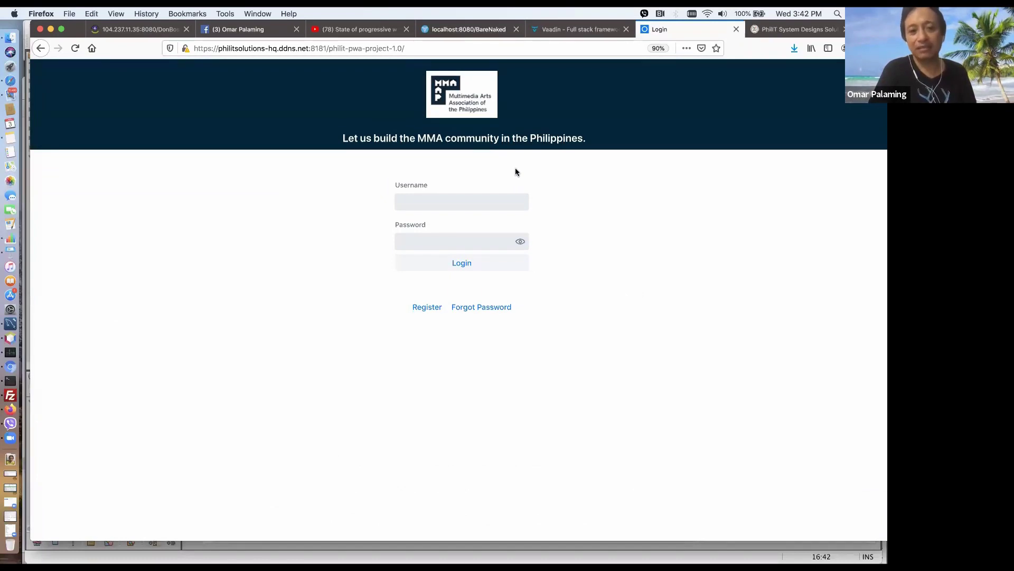
Select the MMA login page's web address, then go back to the PWA video at 2:29
{"action": "key", "text": "super+3"}
{"action": "left_click", "coordinate": [497, 48]}
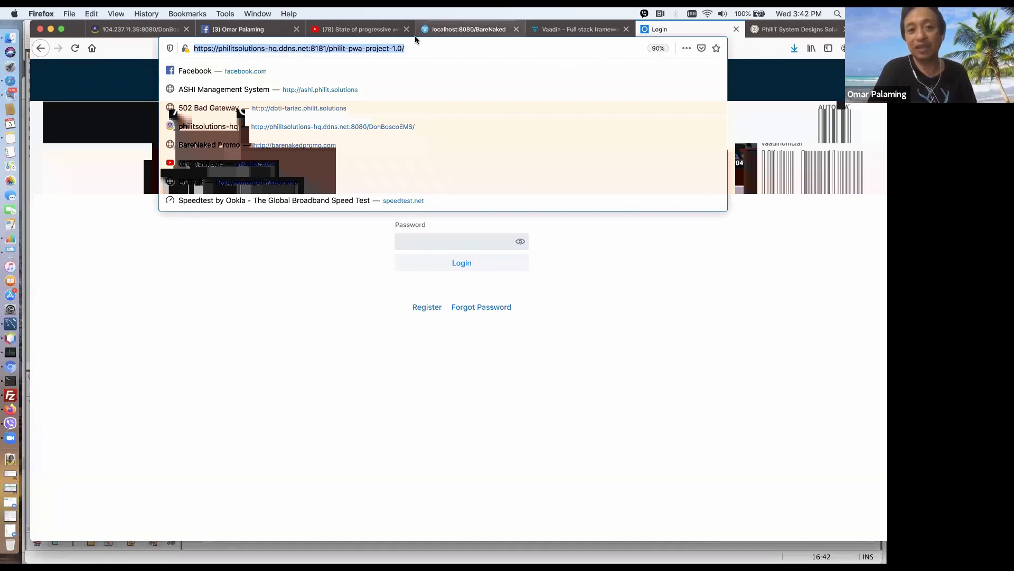
{"action": "left_click", "coordinate": [348, 29]}
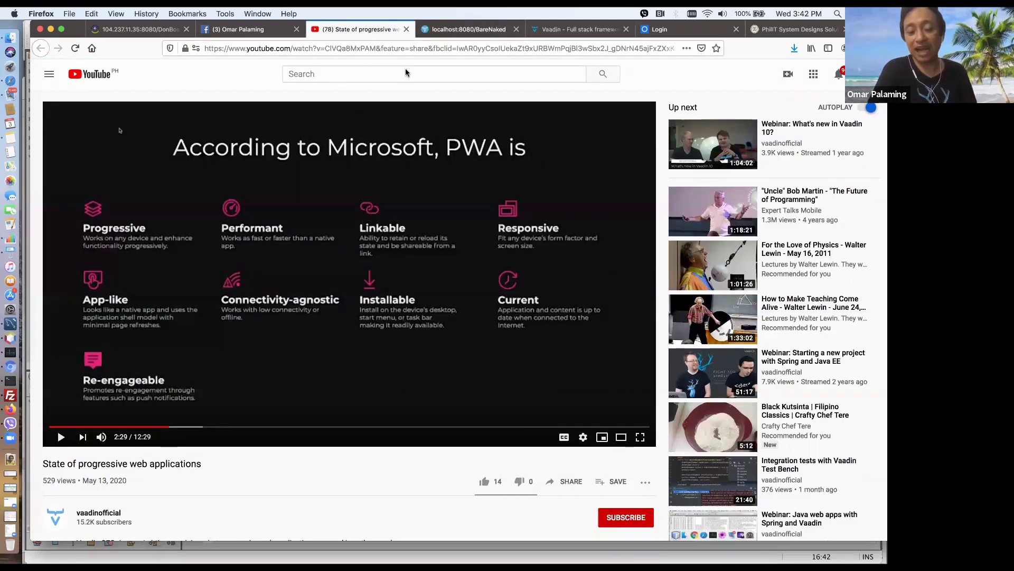